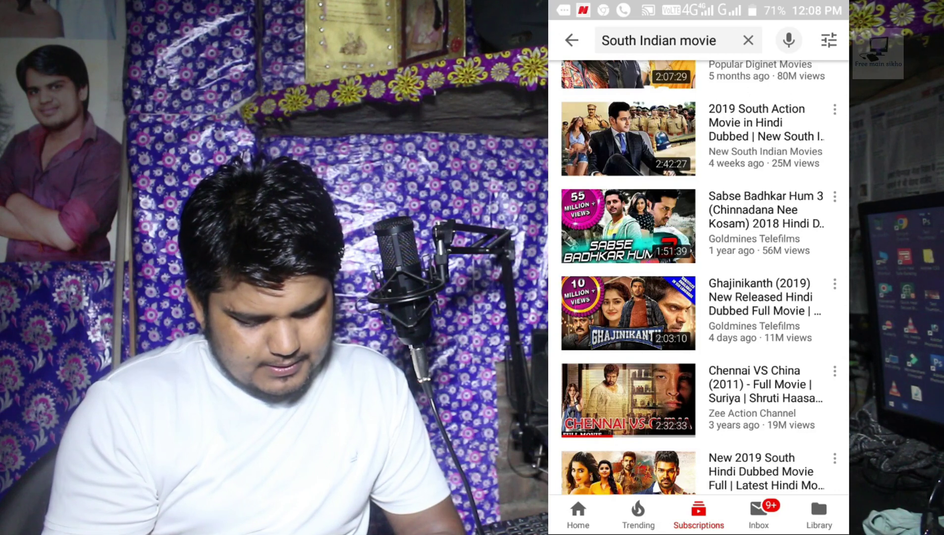
# Step: Bring Photoshop forward, then switch to the thumbnail folder window in File Explorer
pyautogui.scroll(-2, 698, 278)
pyautogui.scroll(-2, 698, 278)
pyautogui.scroll(2, 698, 278)
pyautogui.scroll(3, 698, 277)
pyautogui.scroll(1, 699, 277)
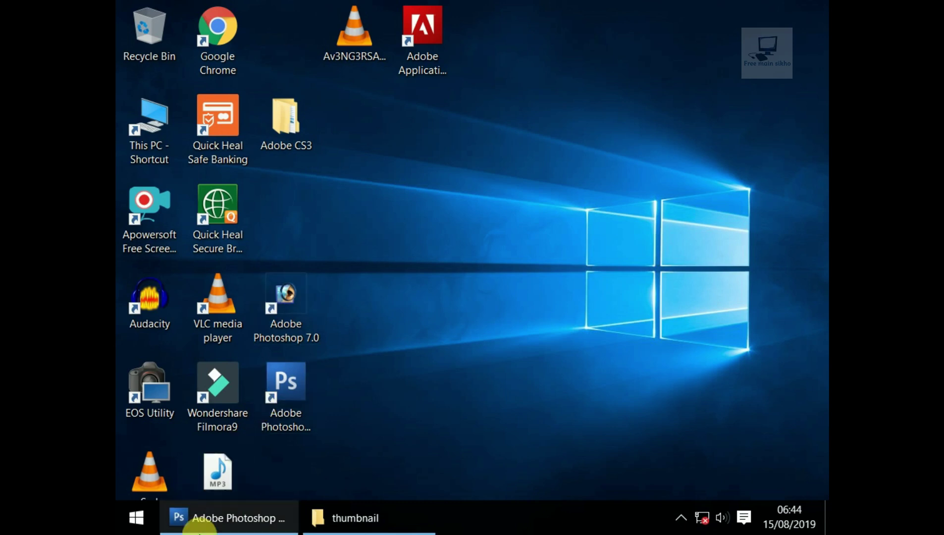
pyautogui.click(200, 526)
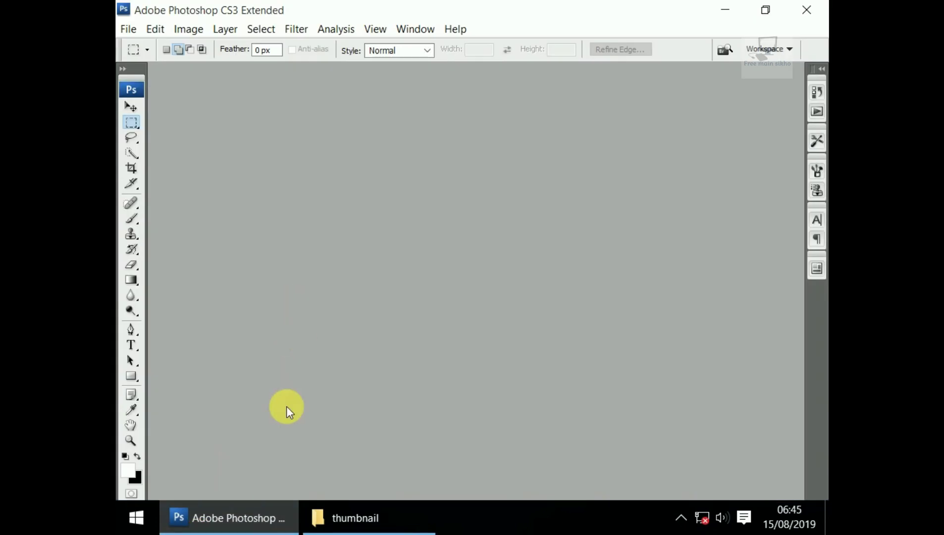
pyautogui.moveTo(347, 518)
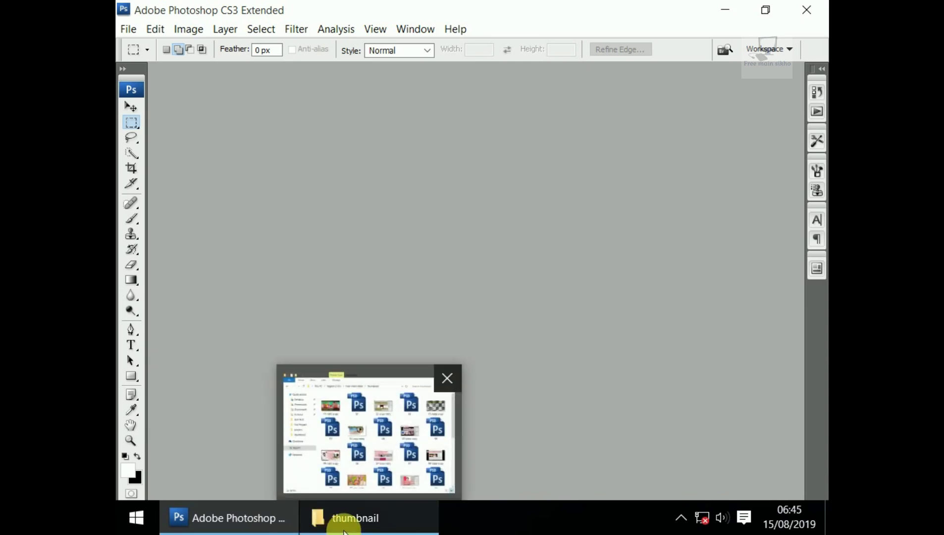
pyautogui.click(344, 528)
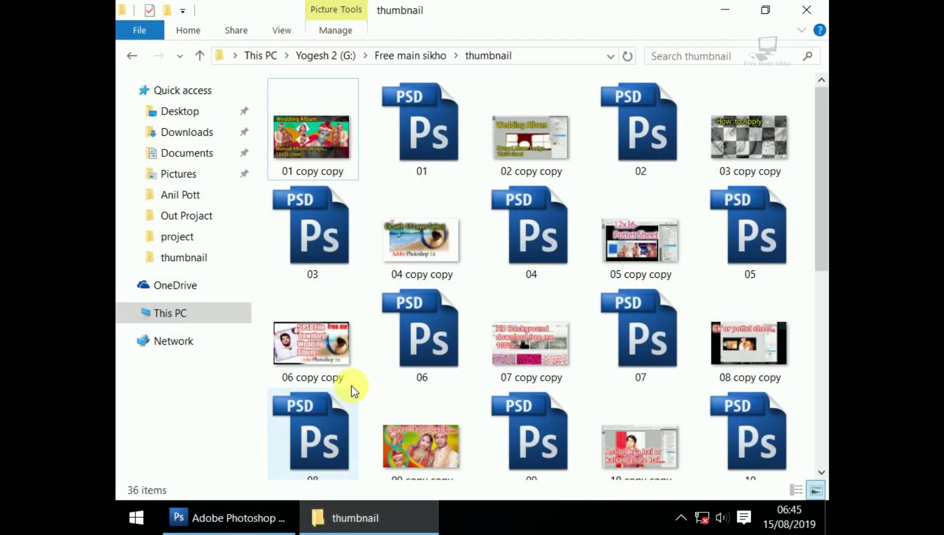
# Step: Scroll to the '16 copy copy' image, select it and show its context menu
pyautogui.scroll(-1, 369, 407)
pyautogui.scroll(-2, 383, 417)
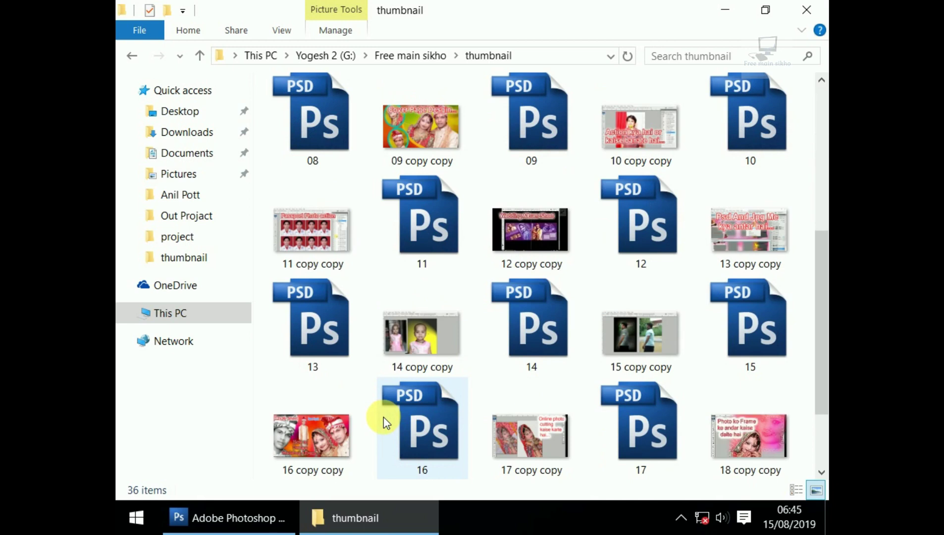
pyautogui.scroll(-1, 386, 423)
pyautogui.click(314, 334)
pyautogui.rightClick(314, 335)
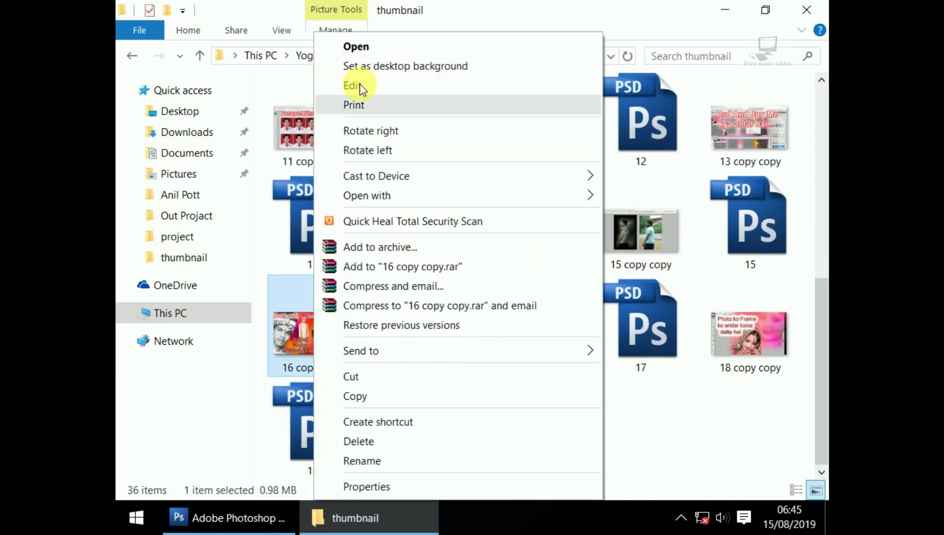
# Step: Preview '16 copy copy' in Photos, then close the Photos window
pyautogui.click(361, 48)
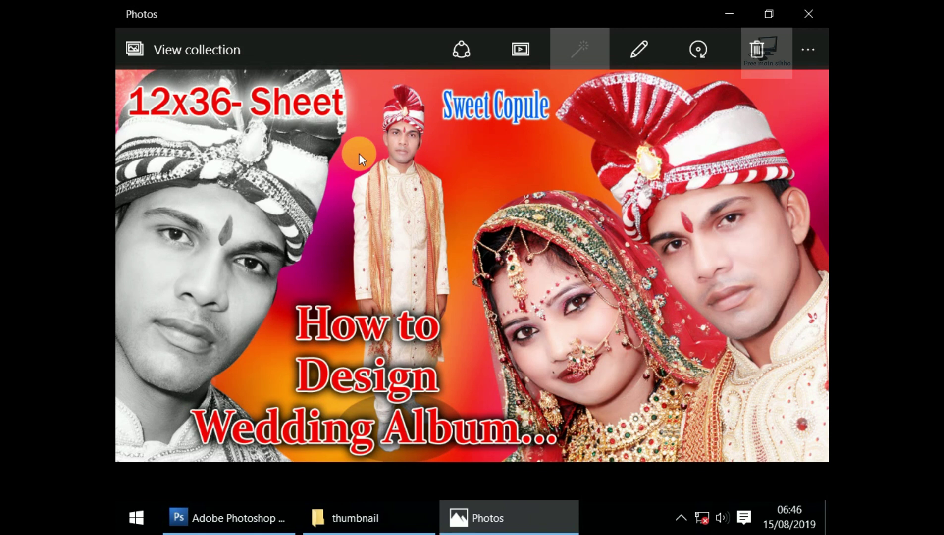
pyautogui.moveTo(801, 29)
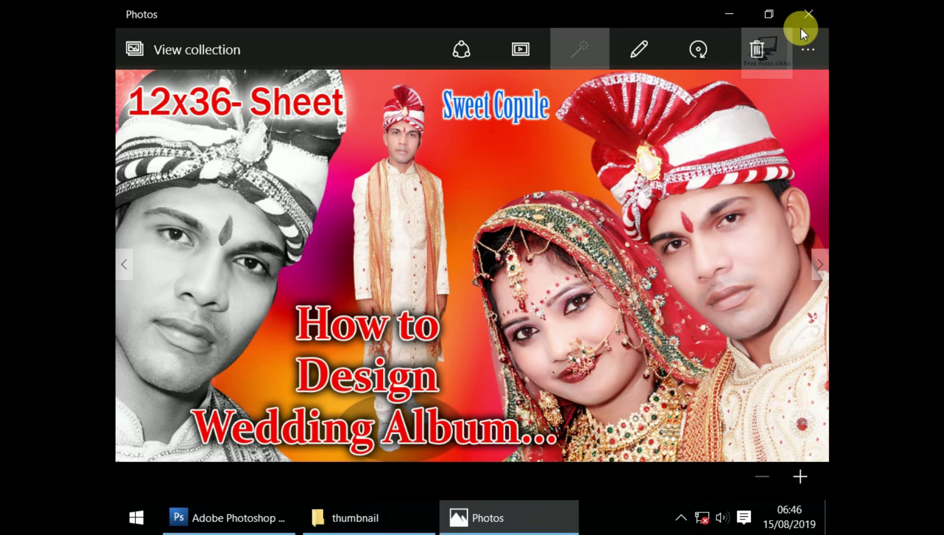
pyautogui.click(809, 15)
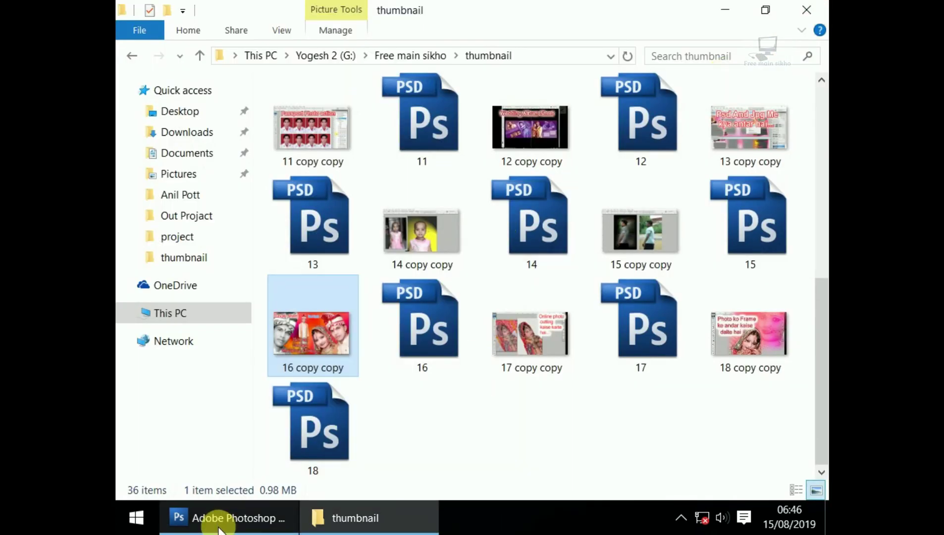
# Step: Open '16 copy copy' in Photoshop by dragging it to the taskbar, then minimize its window
pyautogui.moveTo(324, 354)
pyautogui.mouseDown()
pyautogui.moveTo(272, 453)
pyautogui.moveTo(357, 327)
pyautogui.mouseUp()
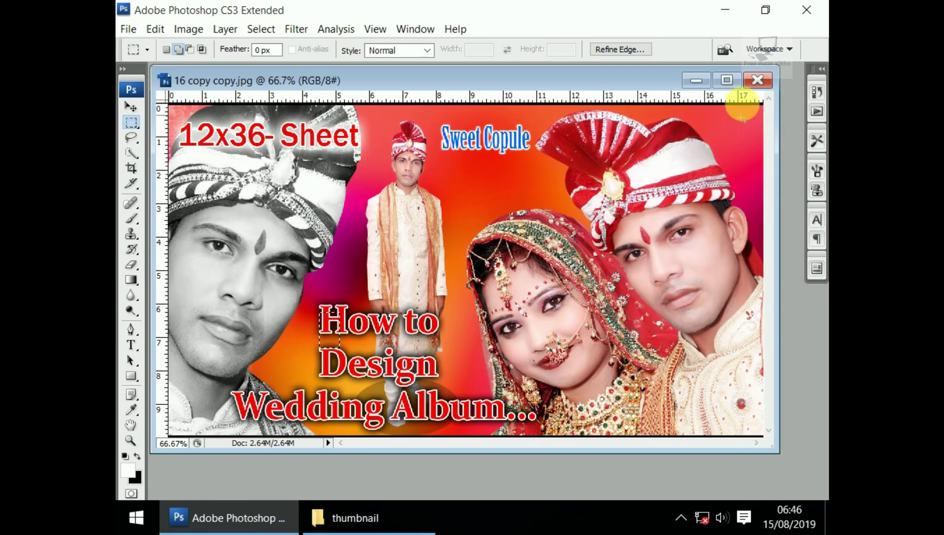
pyautogui.click(697, 80)
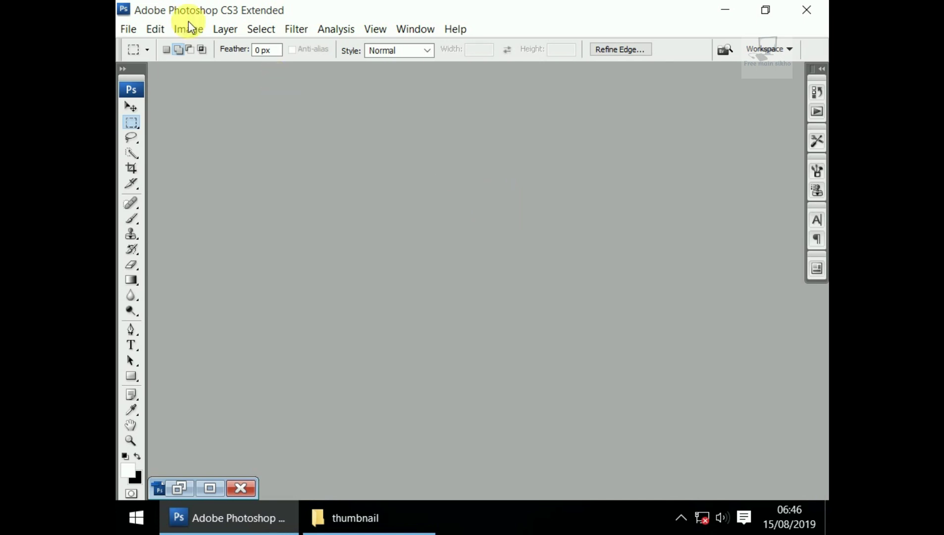
# Step: Create a new document in pixels: width 1280, height 720, resolution 72
pyautogui.click(128, 28)
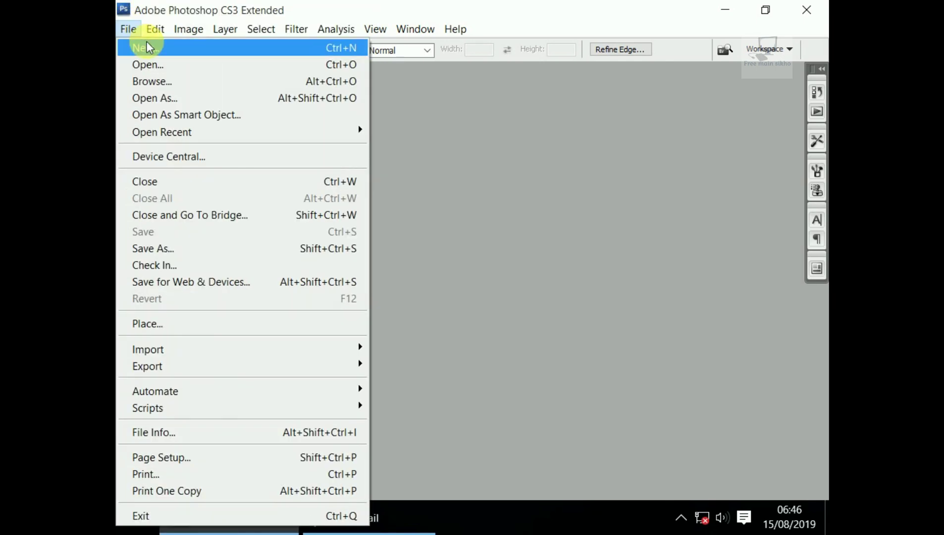
pyautogui.click(148, 47)
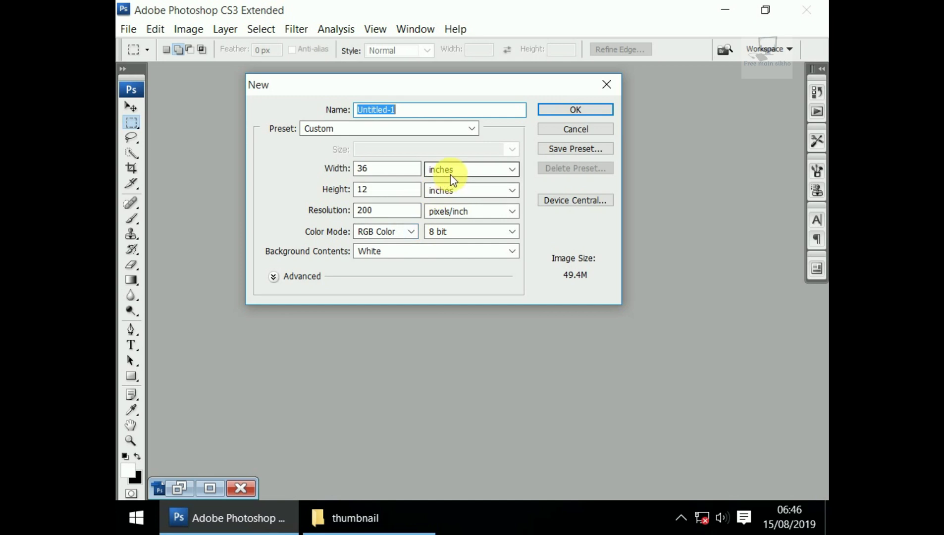
pyautogui.click(461, 170)
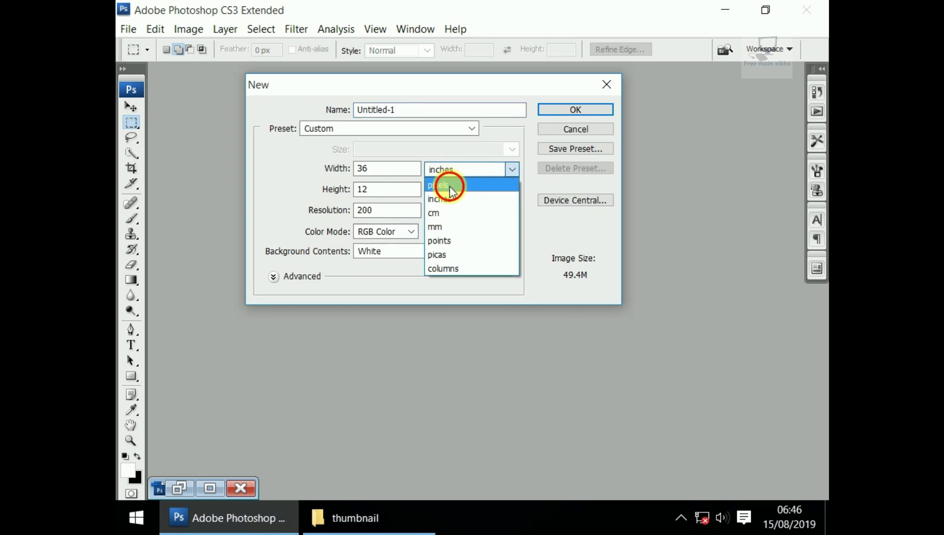
pyautogui.click(448, 184)
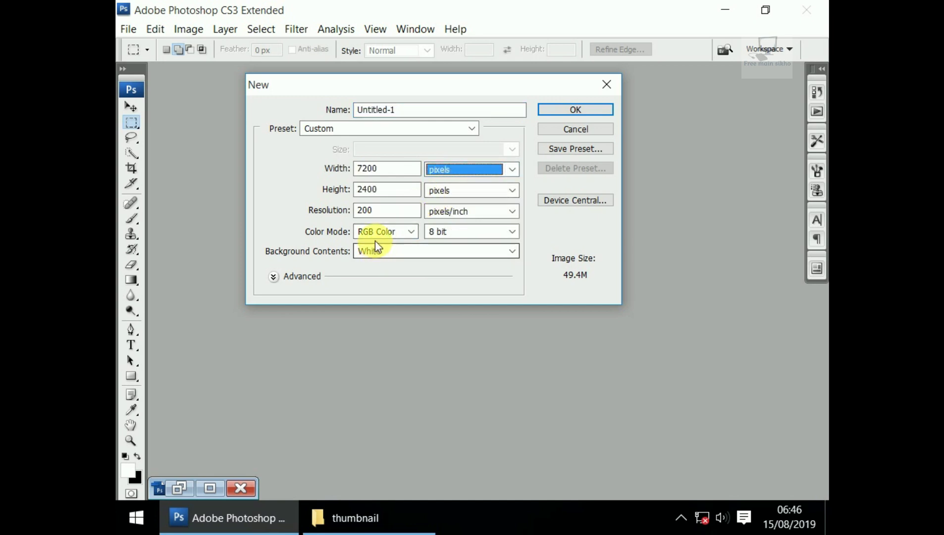
pyautogui.click(363, 210)
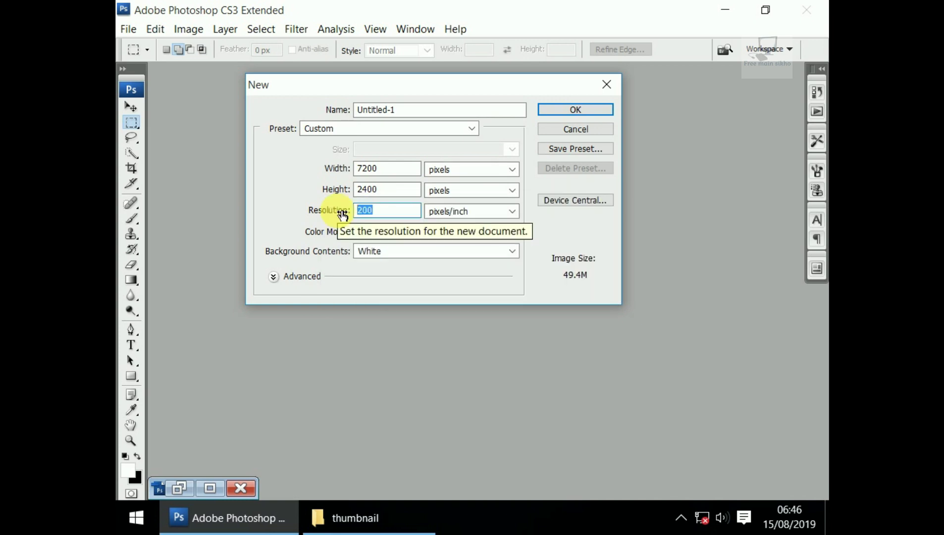
pyautogui.write('72')
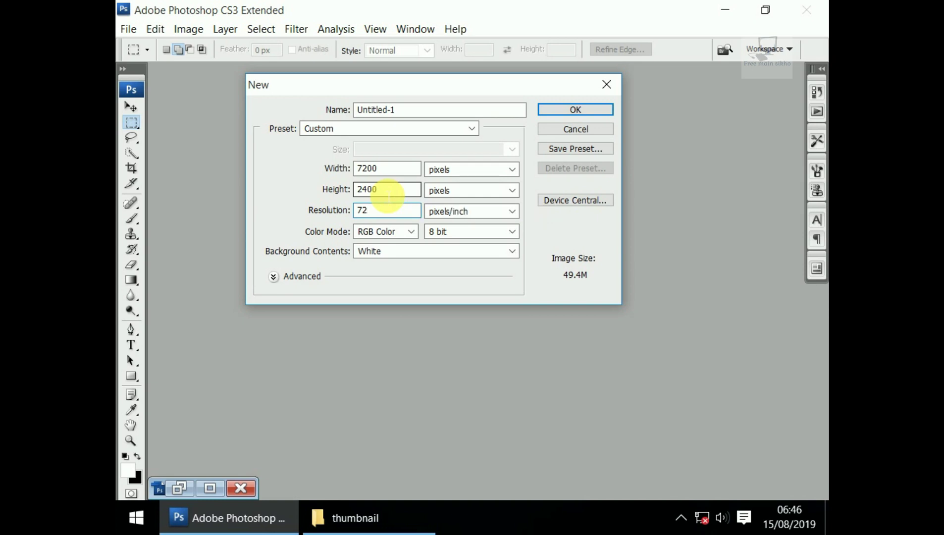
pyautogui.doubleClick(392, 195)
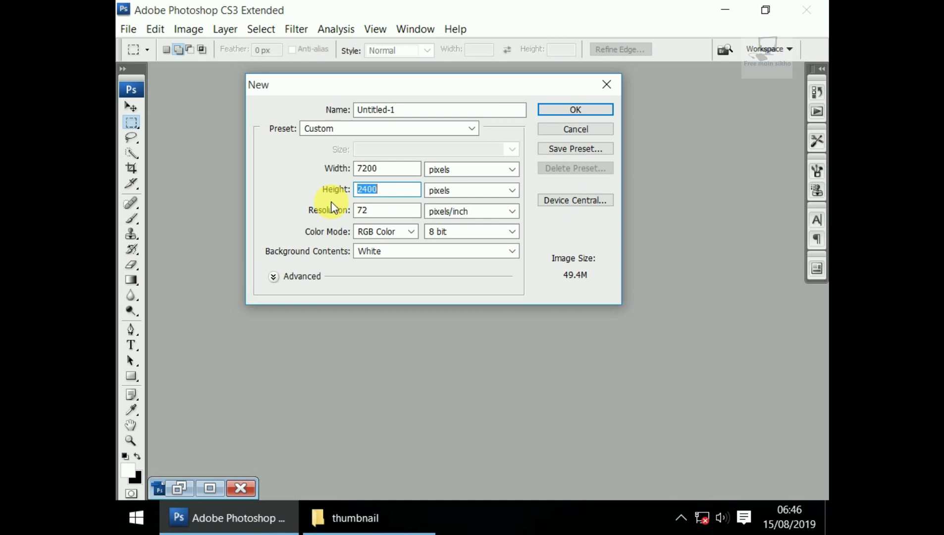
pyautogui.write('720')
pyautogui.doubleClick(367, 169)
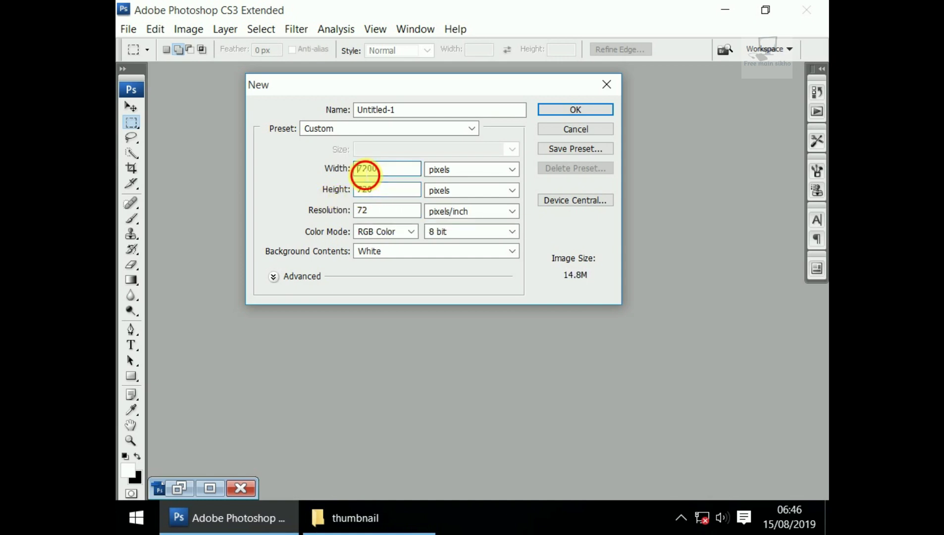
pyautogui.write('1082')
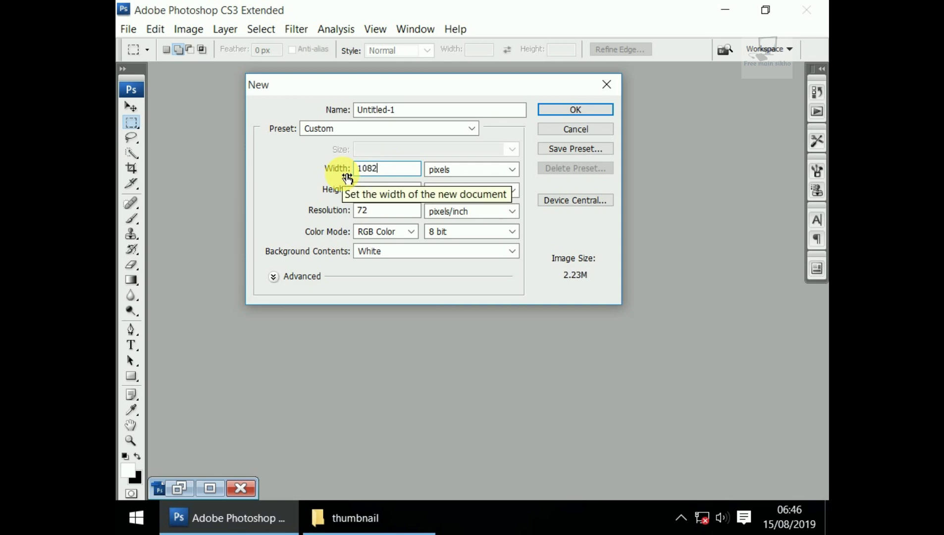
pyautogui.click(353, 172)
pyautogui.write('1280')
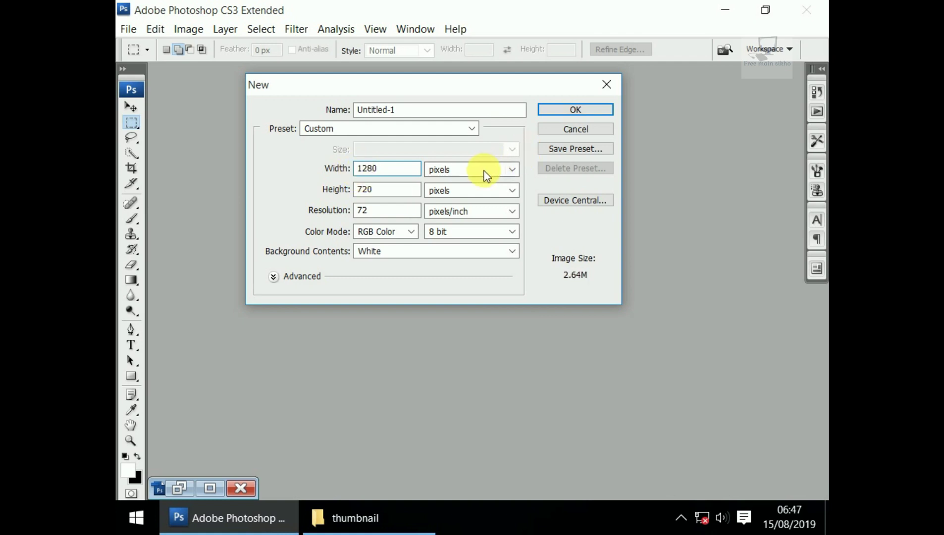
pyautogui.click(568, 110)
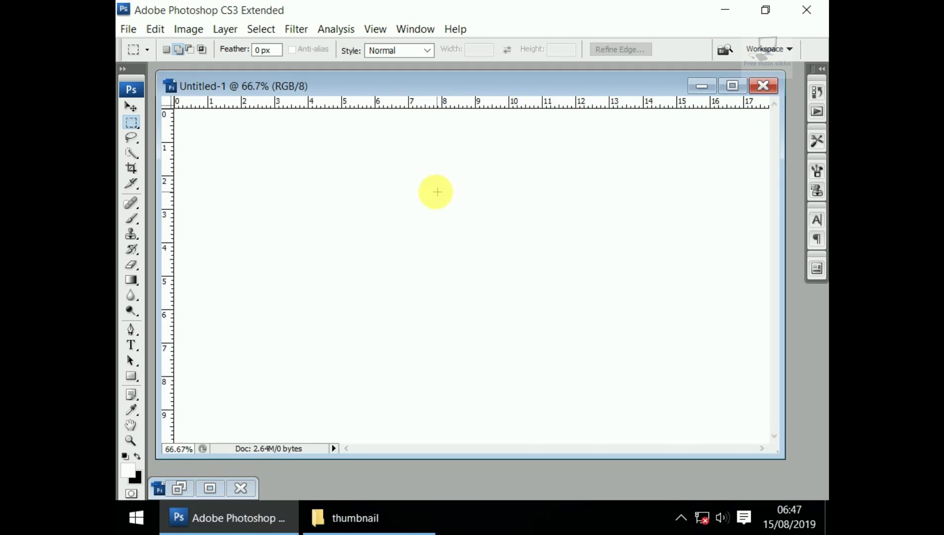
# Step: Restore the wedding image and check its Image Size (1280×720 px, 72 ppi) without changes, then return to Untitled-1
pyautogui.click(175, 485)
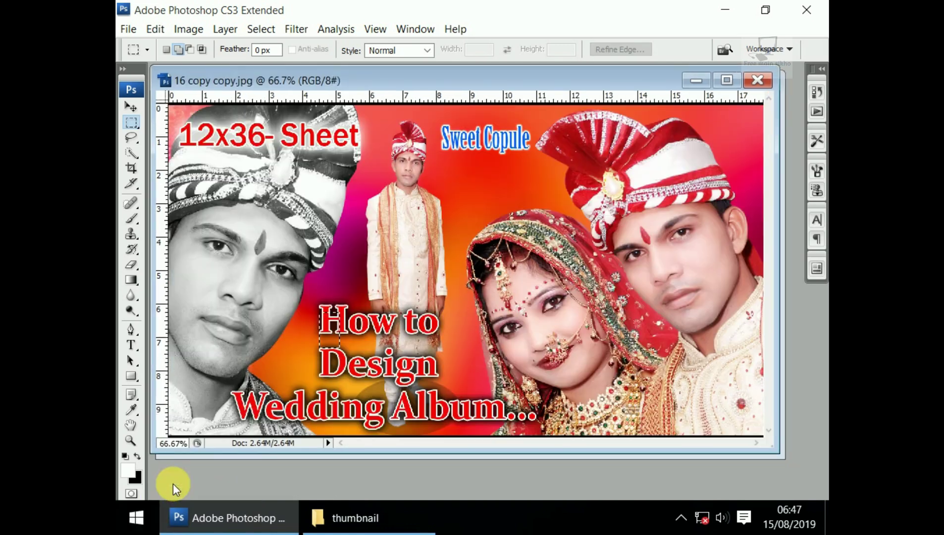
pyautogui.click(395, 281)
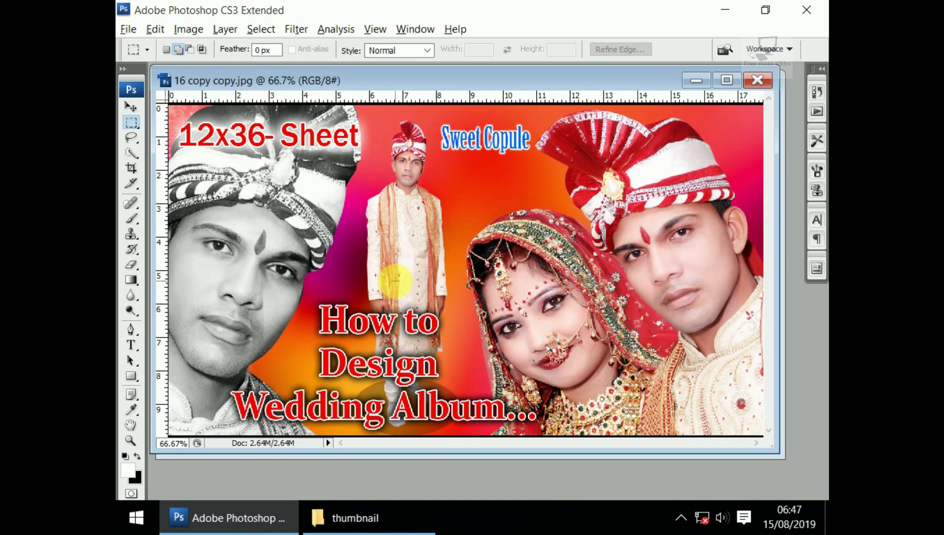
pyautogui.hotkey('ctrl', 'alt', 'i')
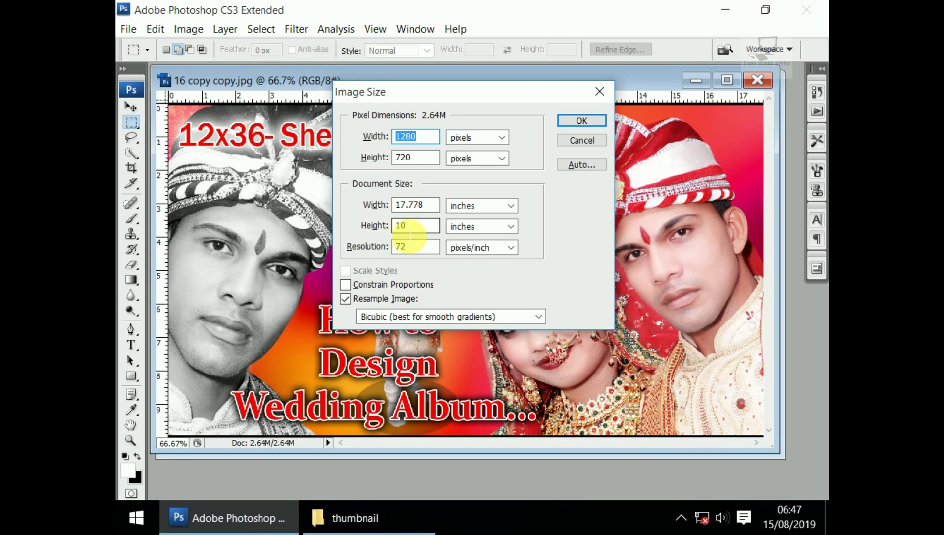
pyautogui.click(410, 247)
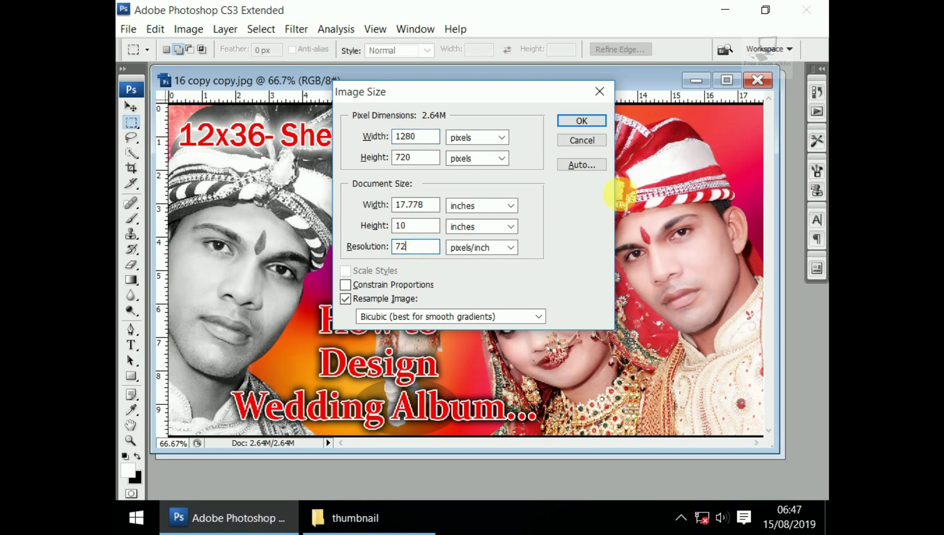
pyautogui.click(600, 91)
pyautogui.hotkey('ctrl', 'alt', 'n')
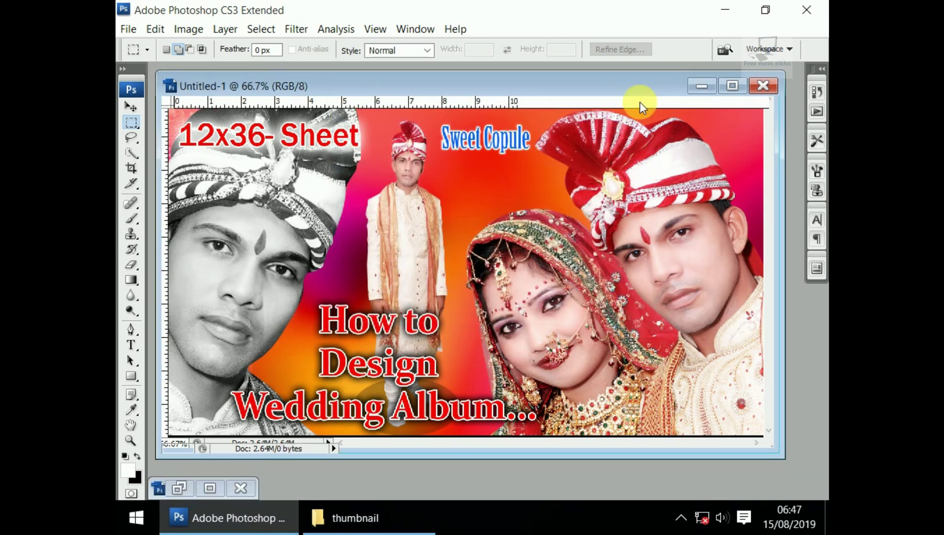
# Step: Show Untitled-1 full screen and use Hue/Saturation with Colorize and Lightness -100 to make it solid black
pyautogui.press('f')
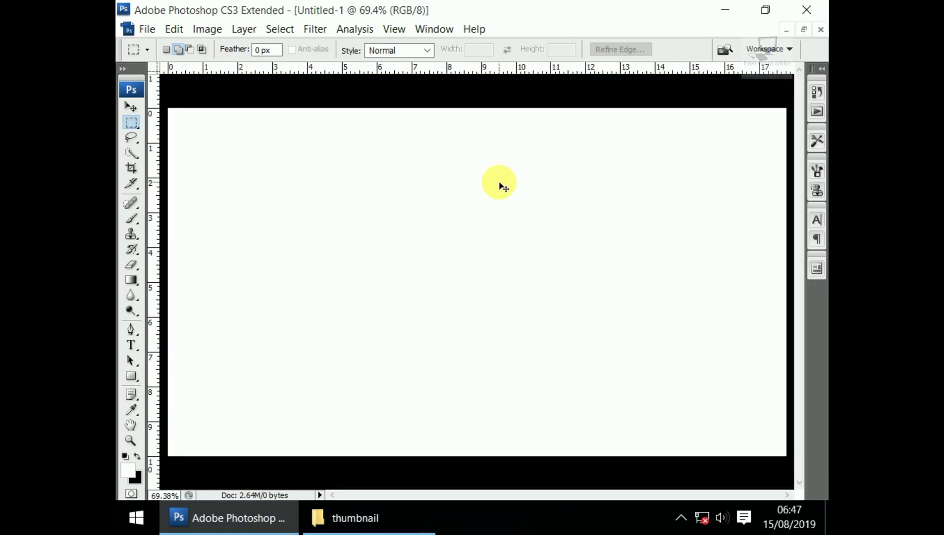
pyautogui.press('f')
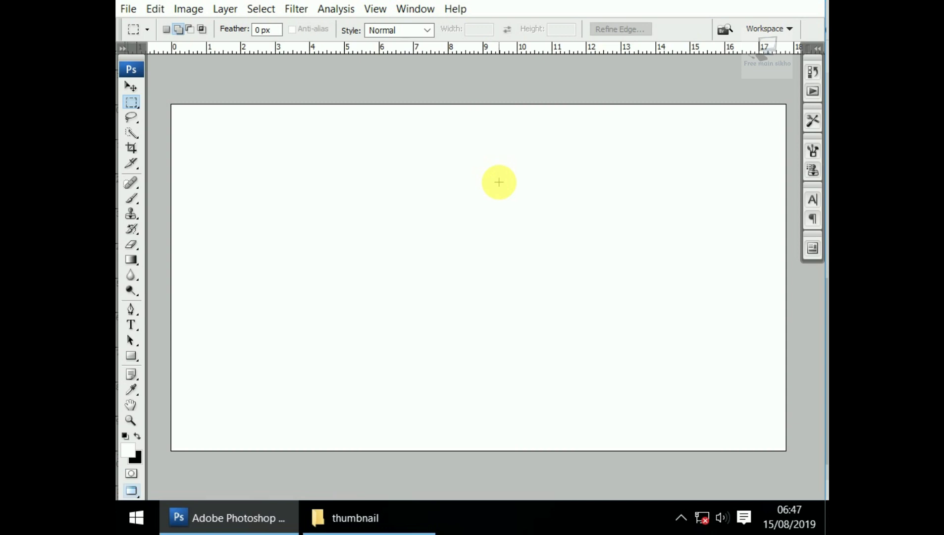
pyautogui.press('i')
pyautogui.hotkey('ctrl', 'u')
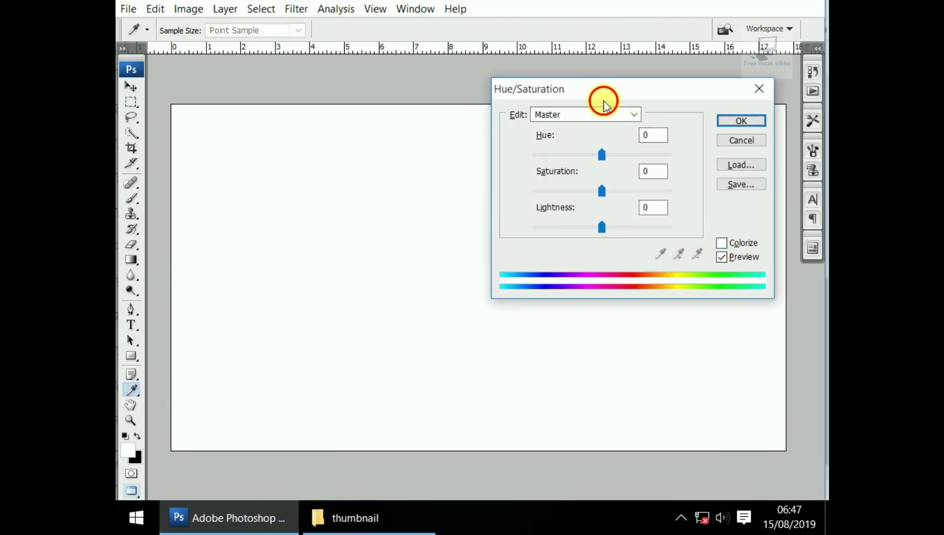
pyautogui.moveTo(605, 91); pyautogui.dragTo(448, 120)
pyautogui.click(566, 272)
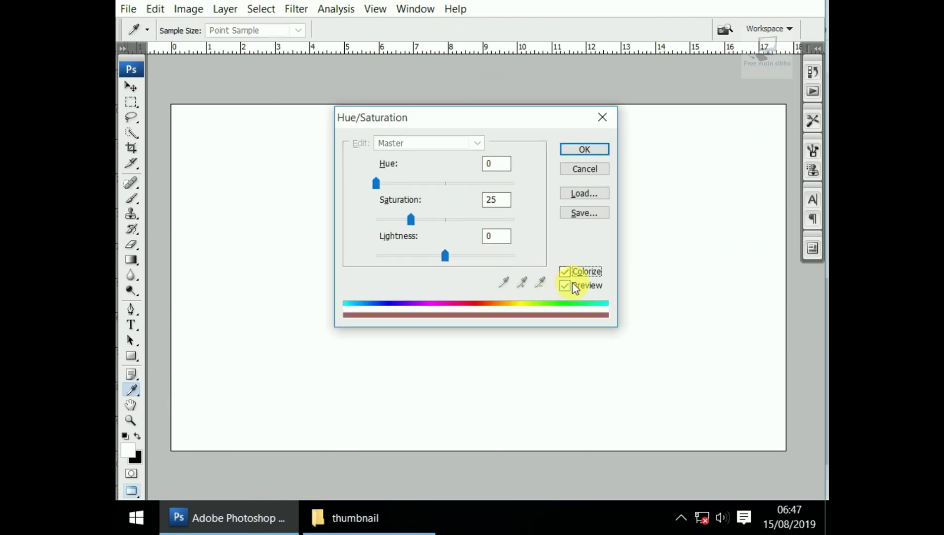
pyautogui.click(408, 257)
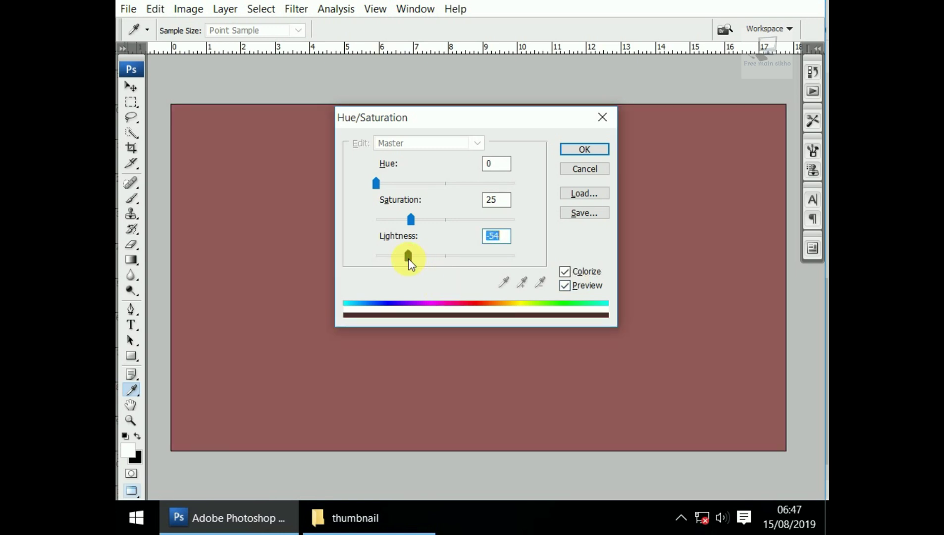
pyautogui.moveTo(417, 215); pyautogui.dragTo(548, 221)
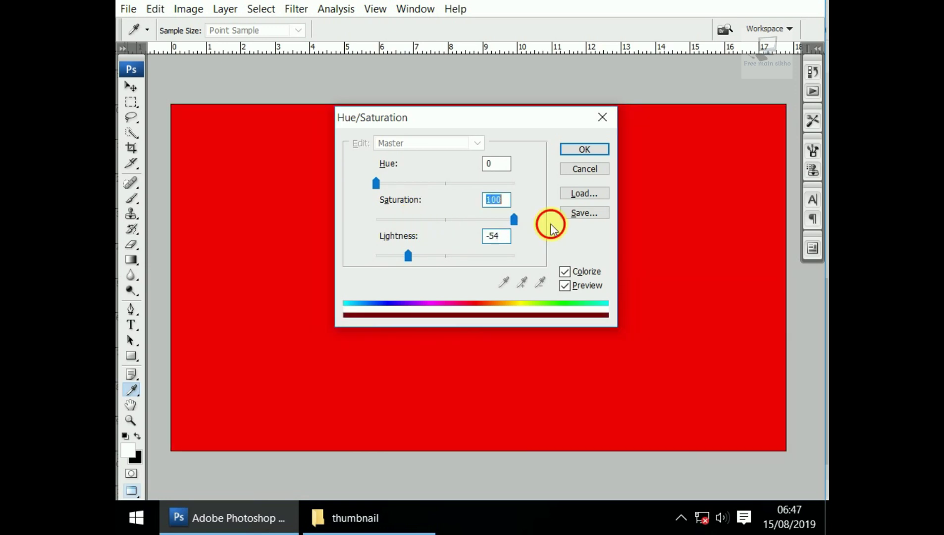
pyautogui.moveTo(383, 184)
pyautogui.mouseDown()
pyautogui.moveTo(469, 190)
pyautogui.moveTo(382, 190)
pyautogui.moveTo(434, 185)
pyautogui.mouseUp()
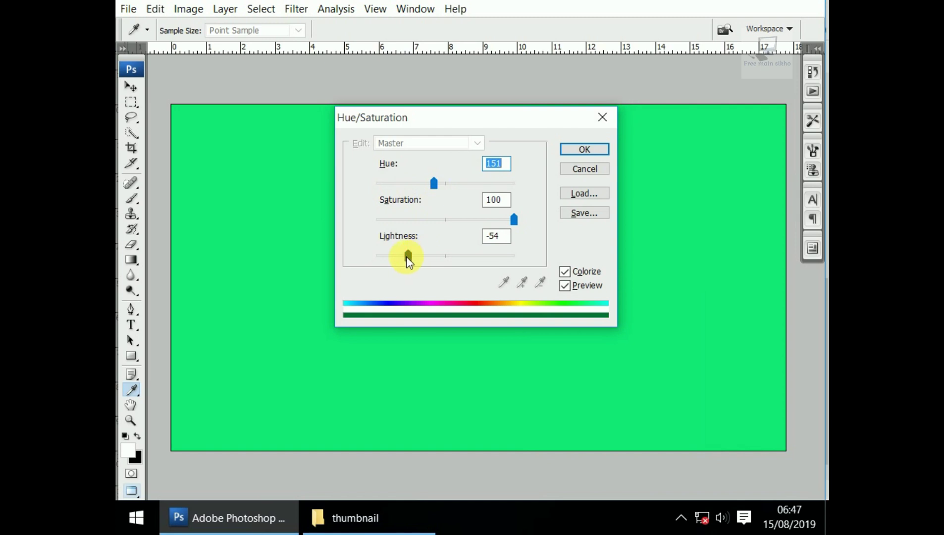
pyautogui.moveTo(407, 255); pyautogui.dragTo(339, 250)
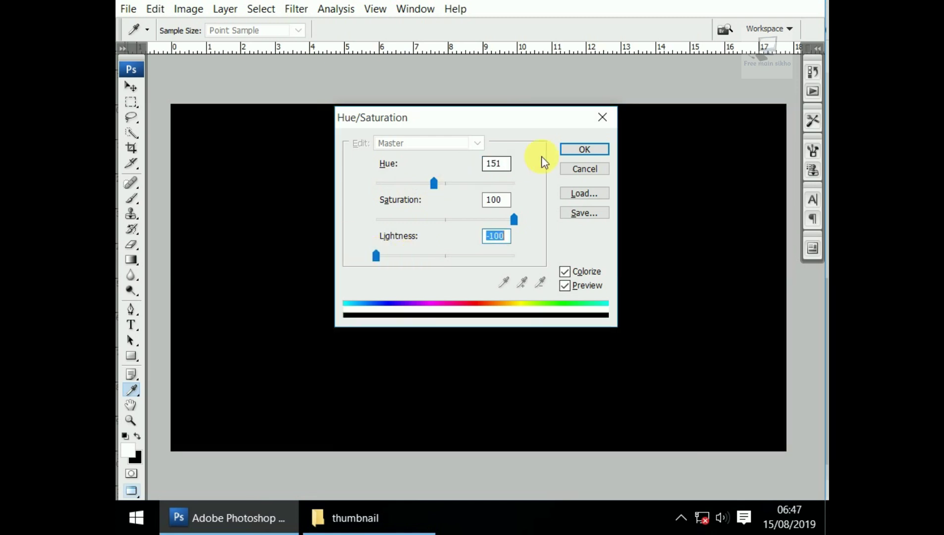
pyautogui.click(570, 150)
pyautogui.press('m')
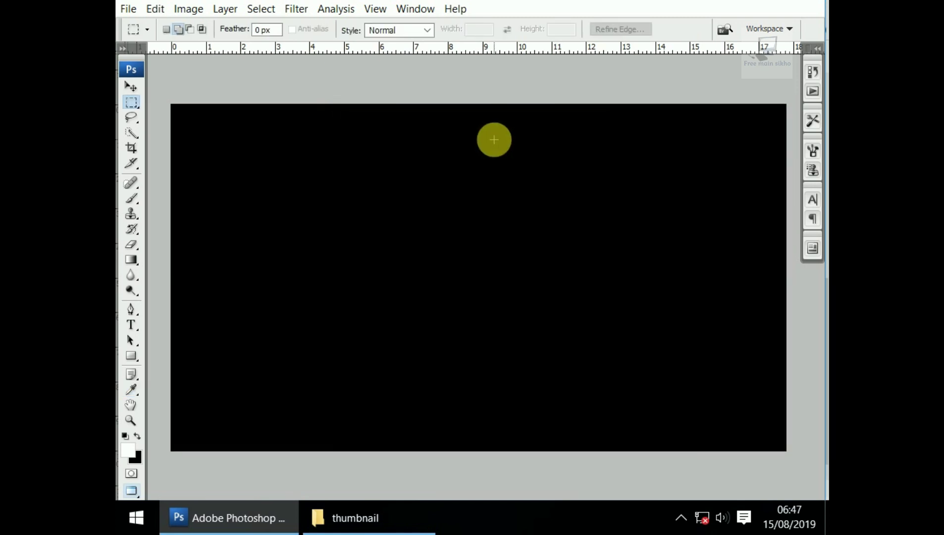
# Step: Type the white title 'Youtube Thumbnail Size' with 'Kya hota hai...' on a second line
pyautogui.press('t')
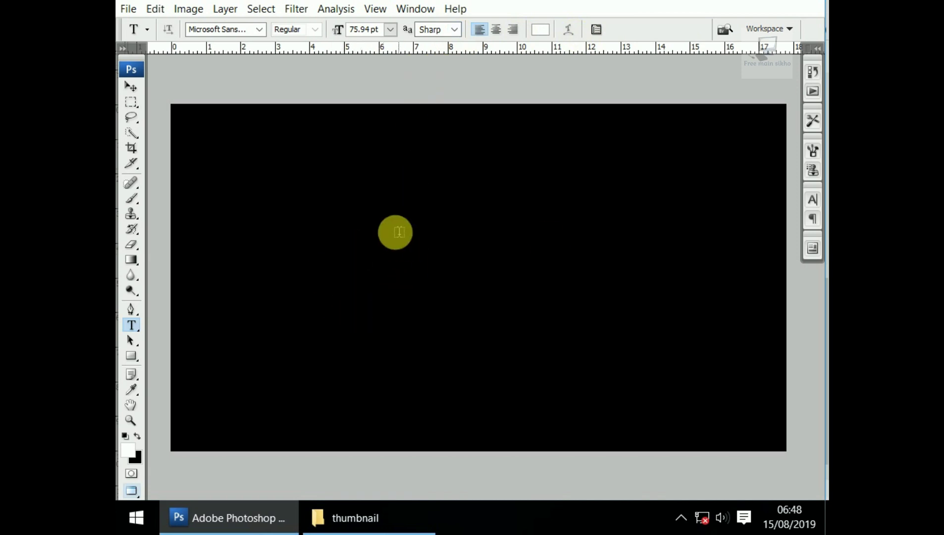
pyautogui.click(360, 223)
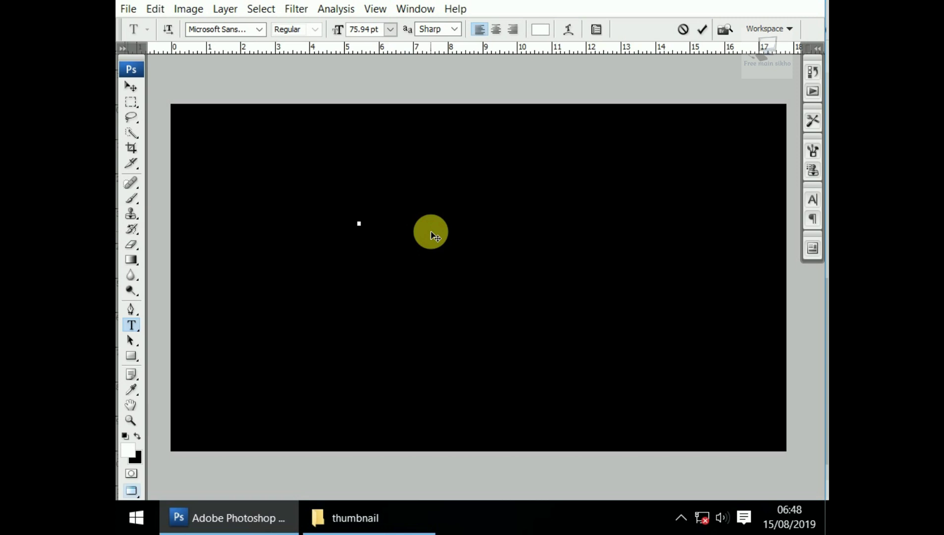
pyautogui.write('Y')
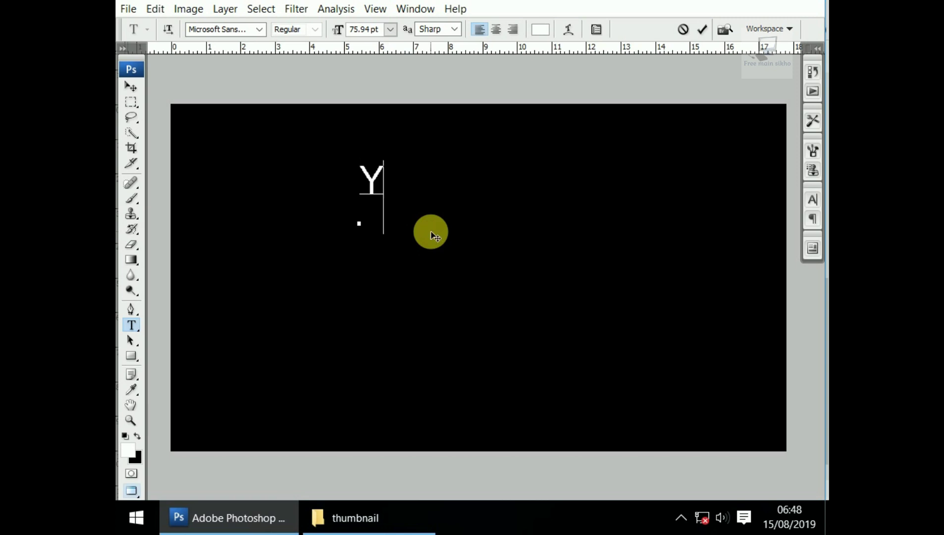
pyautogui.write('outu')
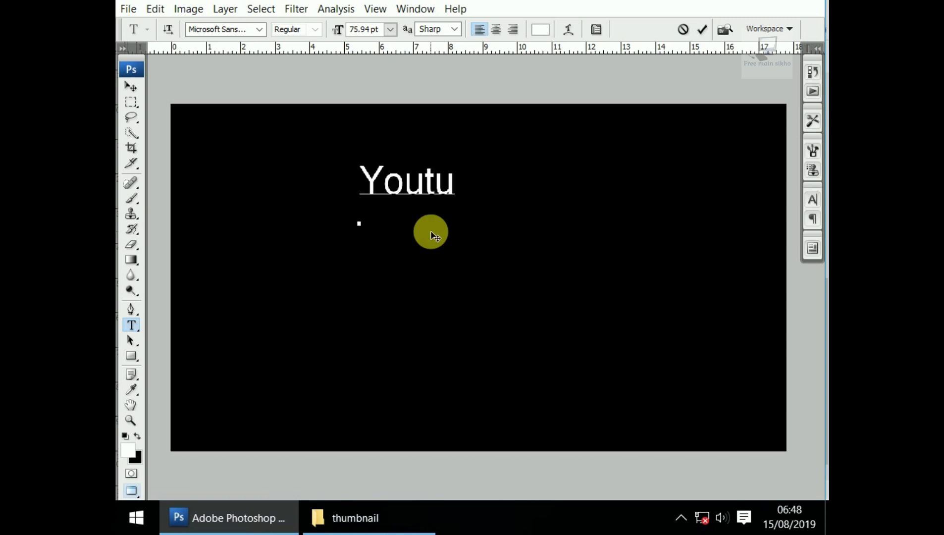
pyautogui.write('be ')
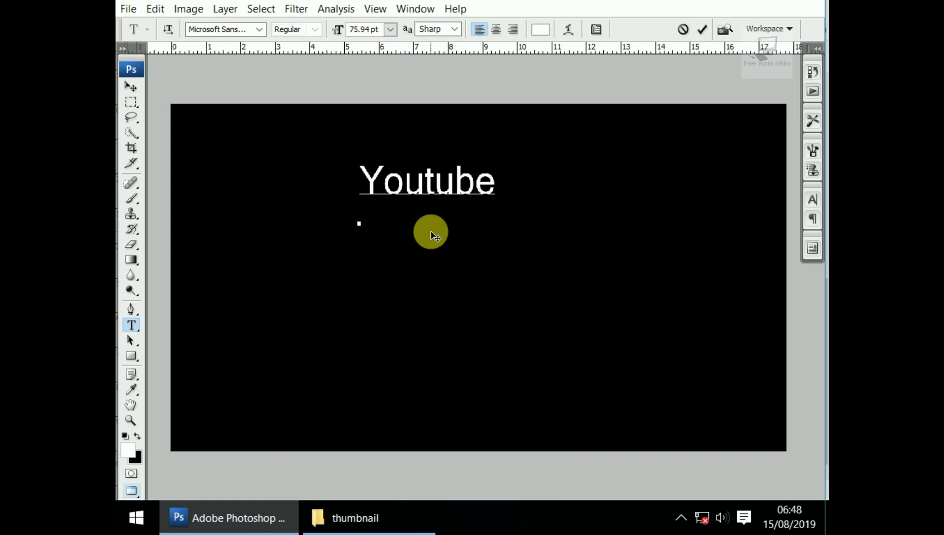
pyautogui.write('t')
pyautogui.press('BackSpace')
pyautogui.write('Th')
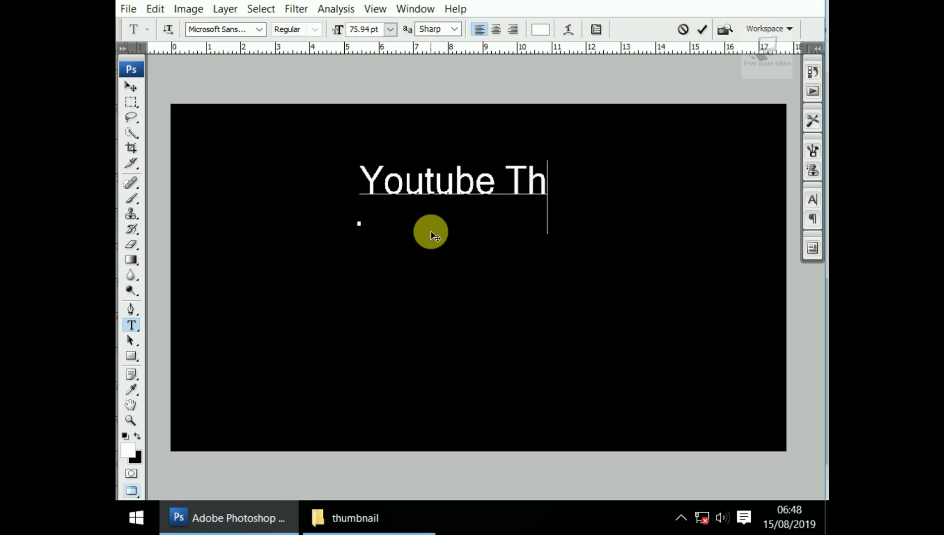
pyautogui.write('um')
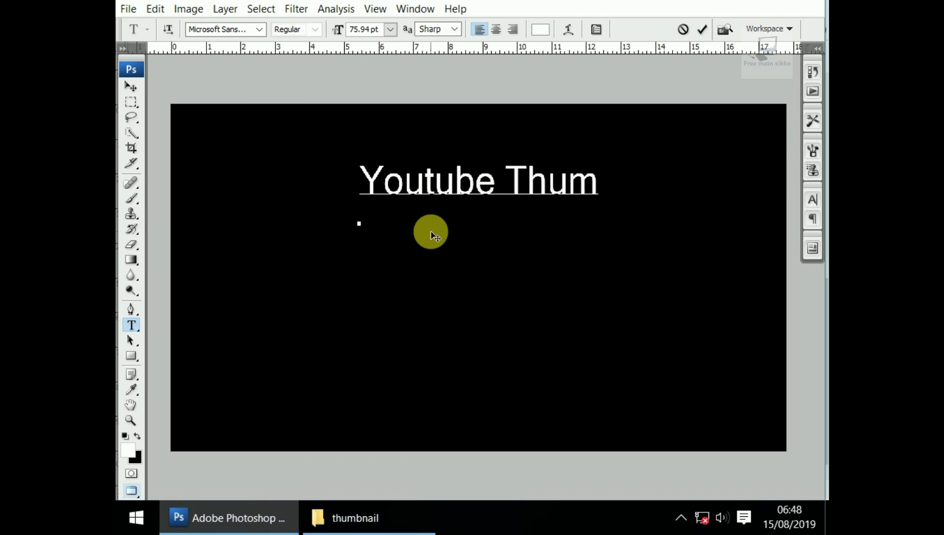
pyautogui.write('bnail')
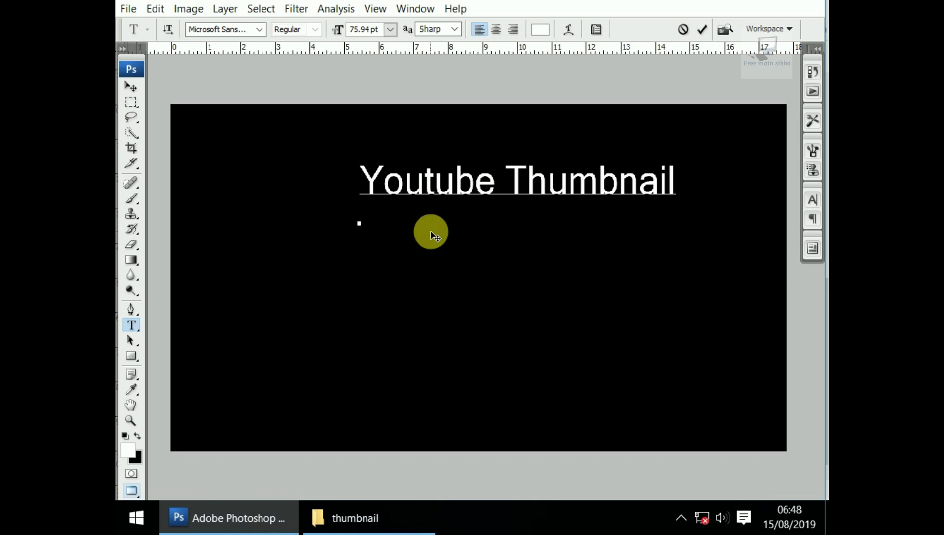
pyautogui.write(' Si')
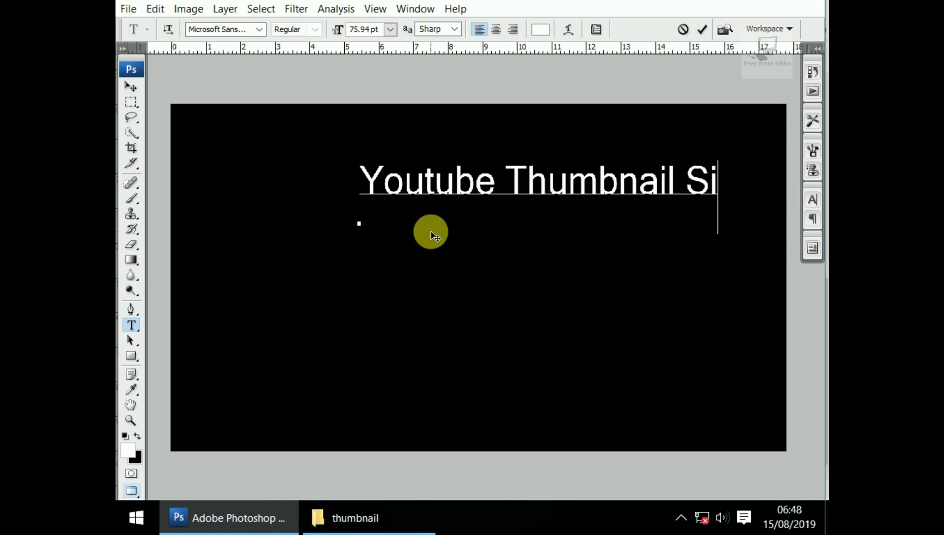
pyautogui.write('ze')
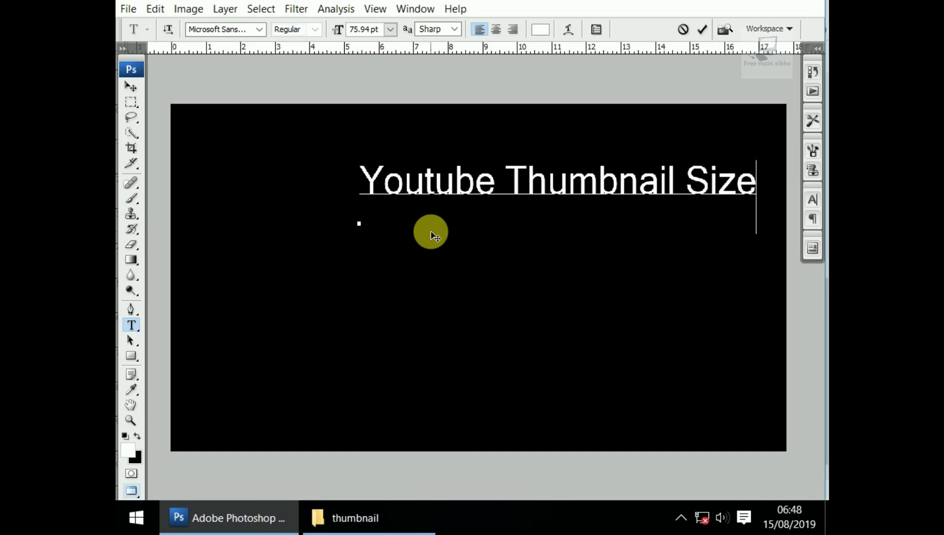
pyautogui.press('Return')
pyautogui.write('Kya ho')
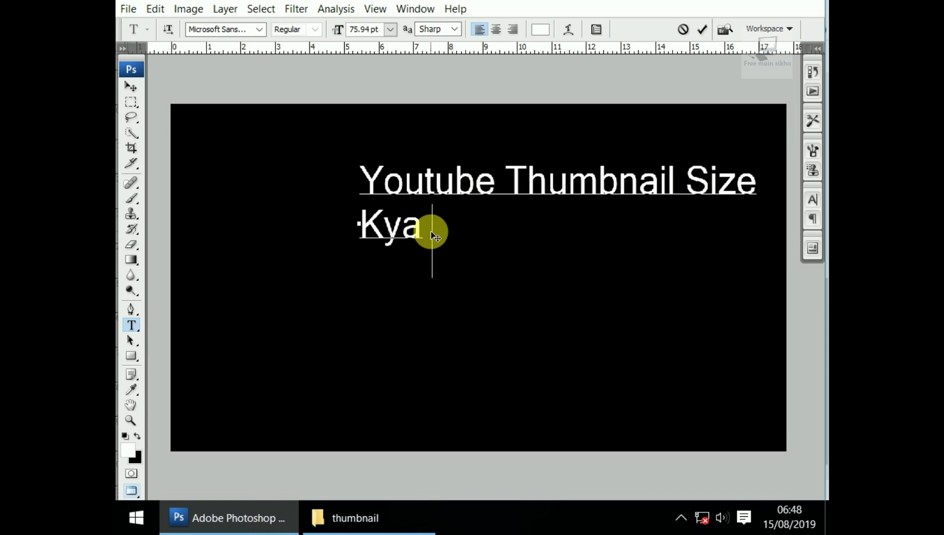
pyautogui.write('ta')
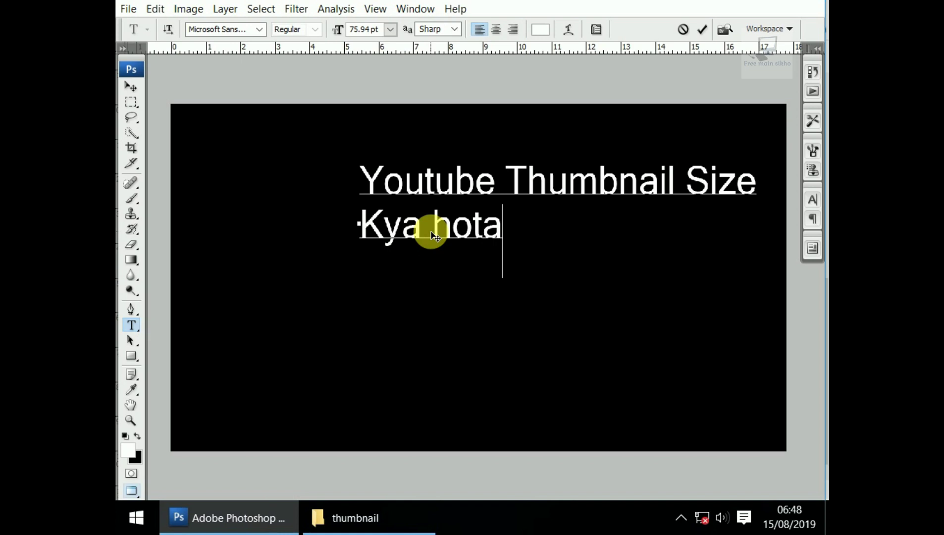
pyautogui.write(' hai...')
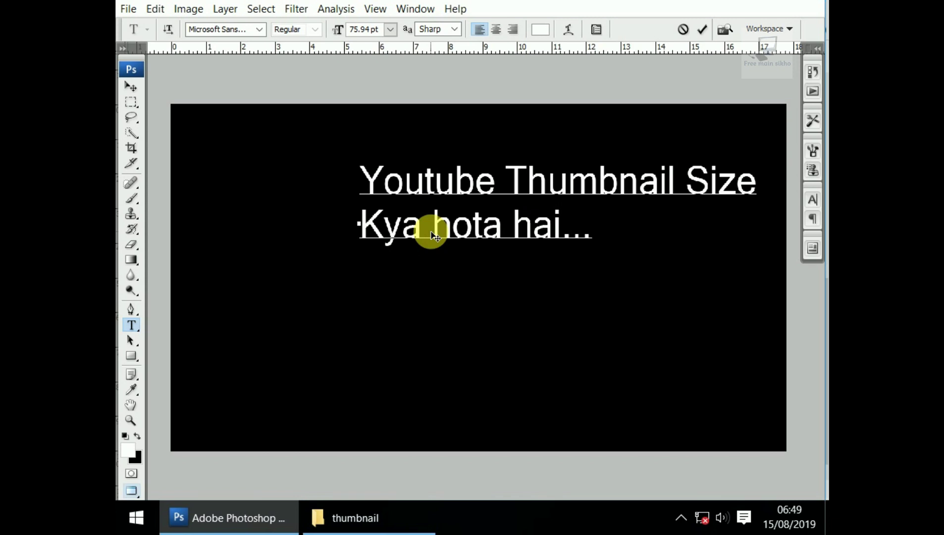
pyautogui.click(363, 231)
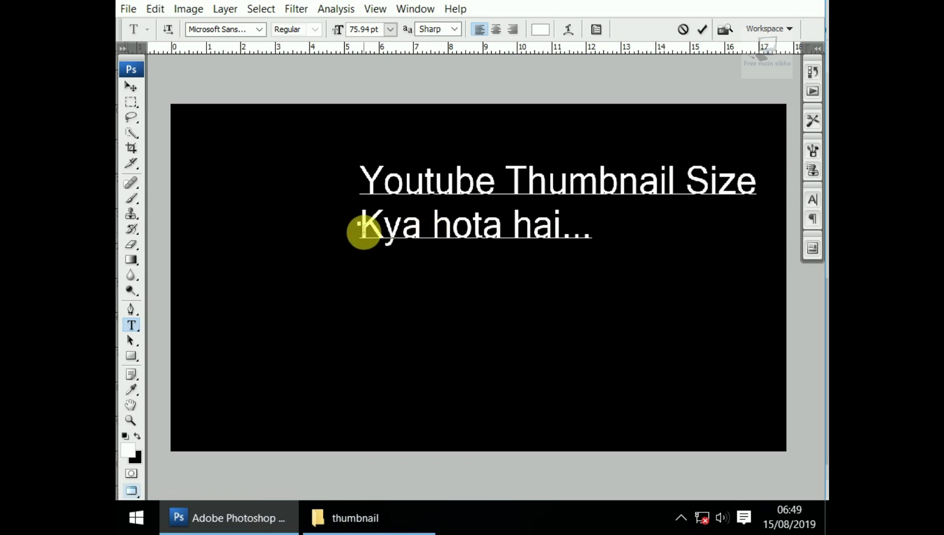
# Step: Remove the title's leading space, commit it, and move it into the lower half of the canvas
pyautogui.press('BackSpace')
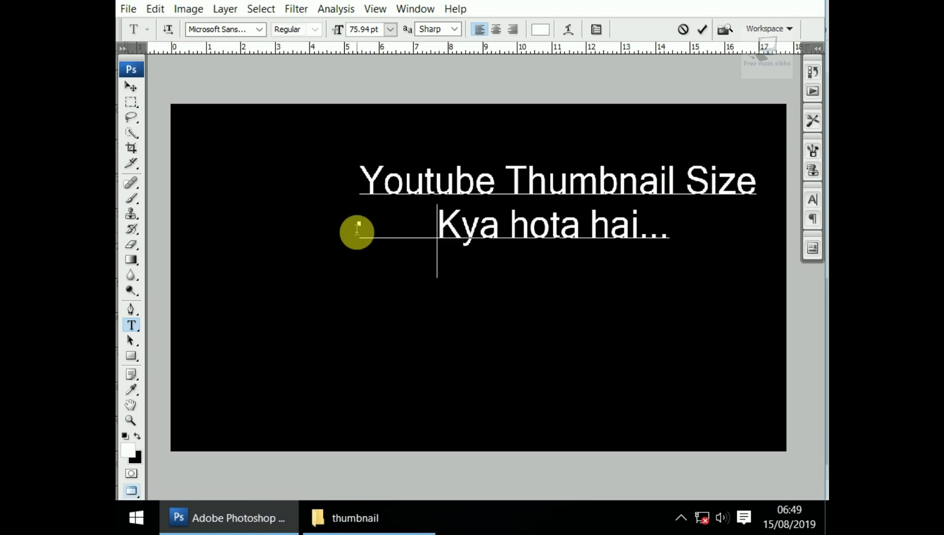
pyautogui.hotkey('ctrl', 'Return')
pyautogui.press('v')
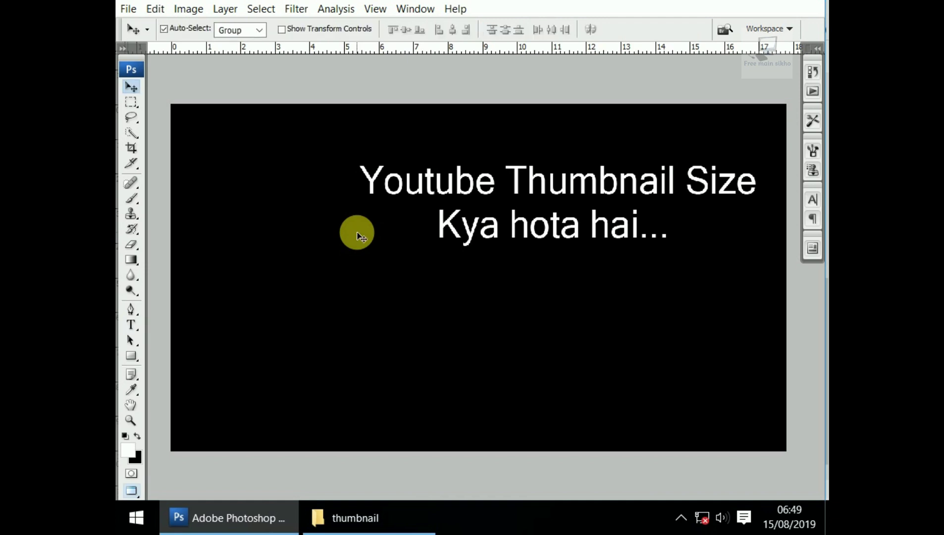
pyautogui.hotkey('ctrl', 't')
pyautogui.moveTo(573, 186)
pyautogui.mouseDown()
pyautogui.moveTo(527, 210)
pyautogui.moveTo(517, 323)
pyautogui.moveTo(491, 354)
pyautogui.mouseUp()
pyautogui.press('Return')
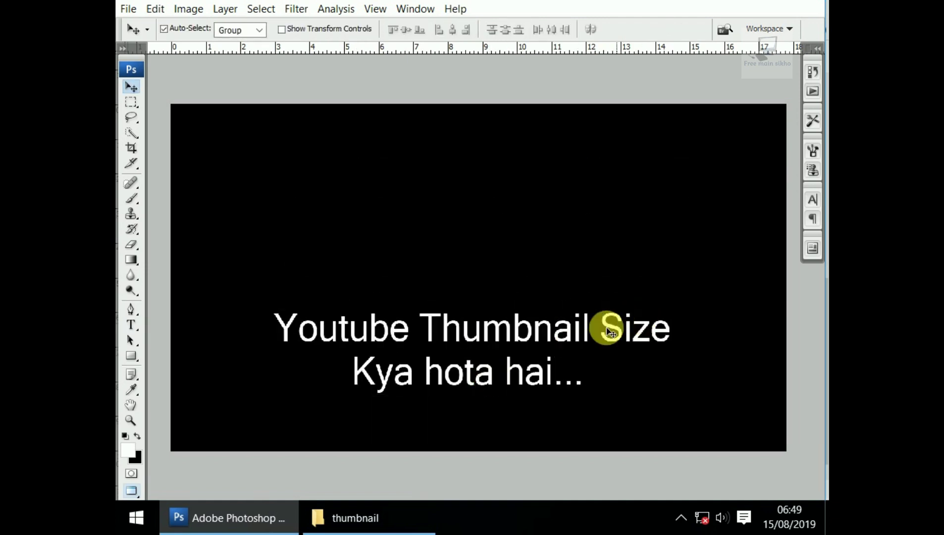
# Step: Scale the title to about 147%, nudge it slightly right and down, and reselect its layer
pyautogui.hotkey('ctrl', 't')
pyautogui.moveTo(669, 311)
pyautogui.mouseDown()
pyautogui.moveTo(736, 276)
pyautogui.moveTo(764, 273)
pyautogui.mouseUp()
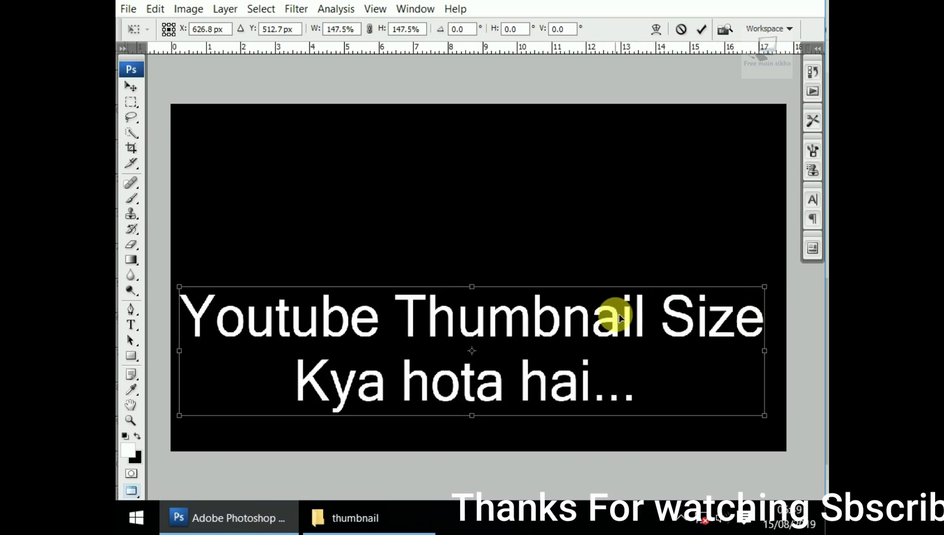
pyautogui.press('Return')
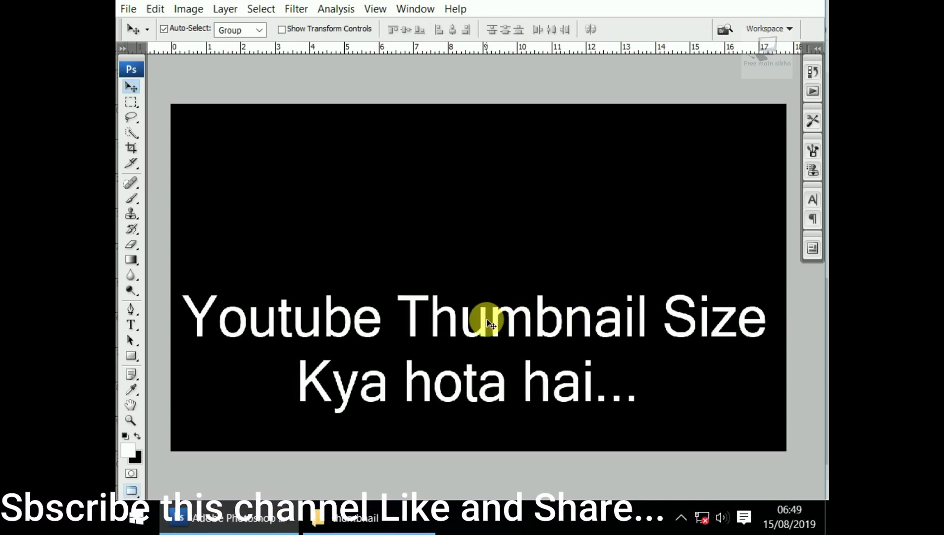
pyautogui.moveTo(450, 341); pyautogui.dragTo(452, 343)
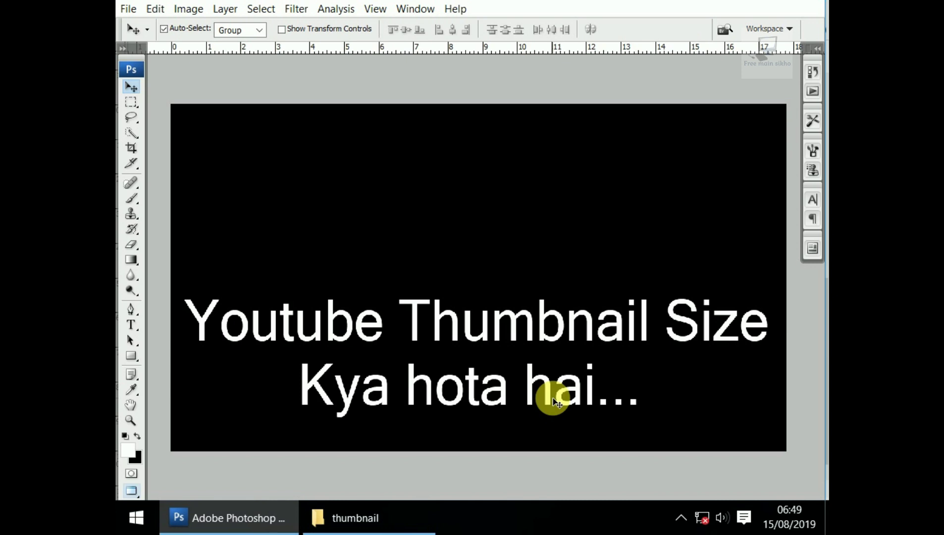
pyautogui.rightClick(367, 323)
pyautogui.click(406, 329)
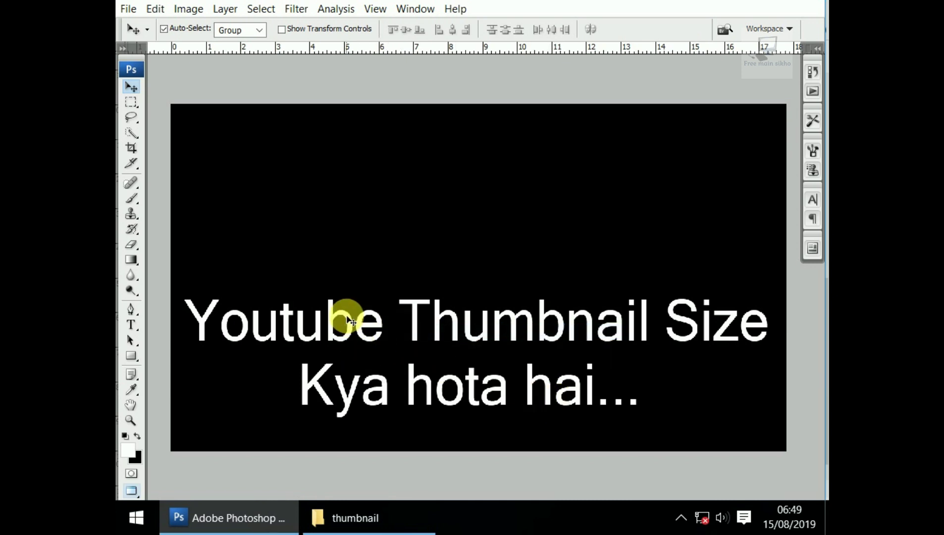
pyautogui.press('t')
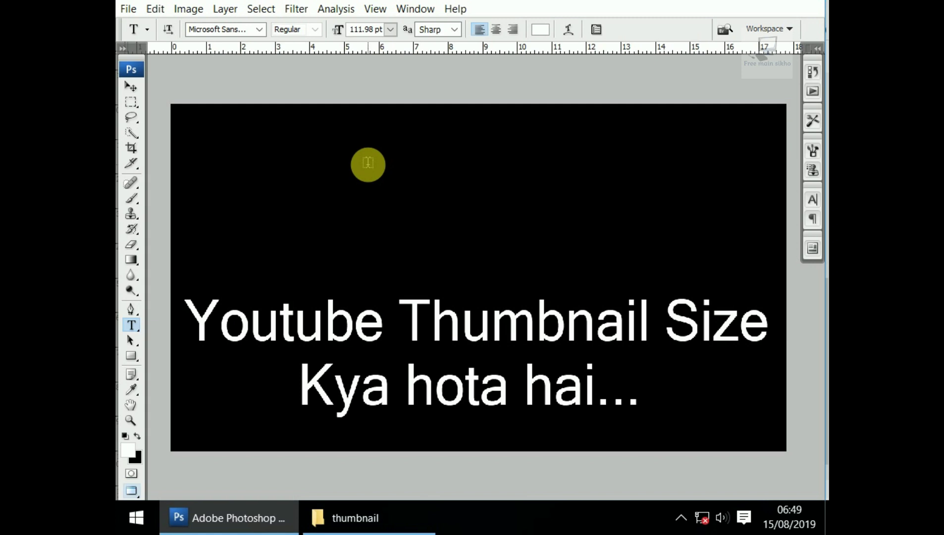
# Step: Add the heading 'Youyube Thumbnail' / 'Kaise Banate Hai...' near the top and commit it
pyautogui.click(367, 164)
pyautogui.write('Youyu')
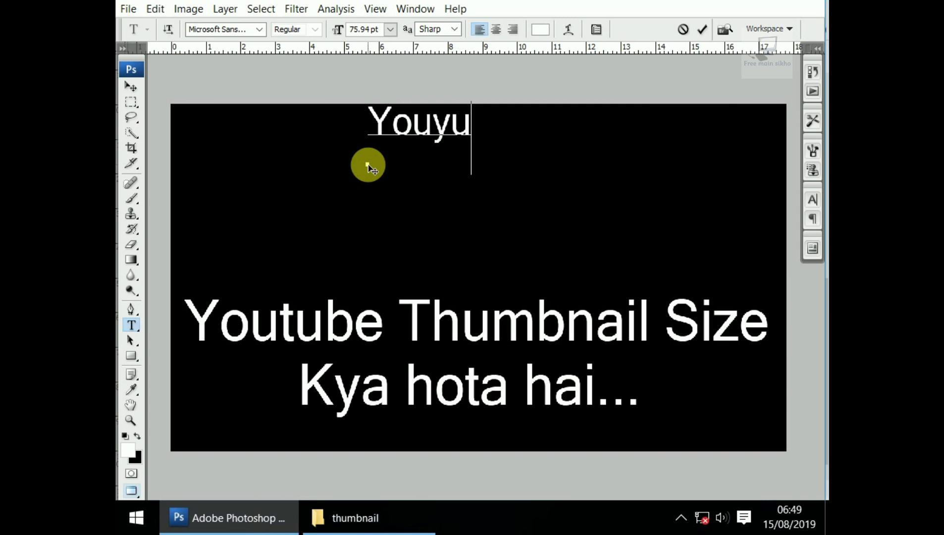
pyautogui.write('be Th')
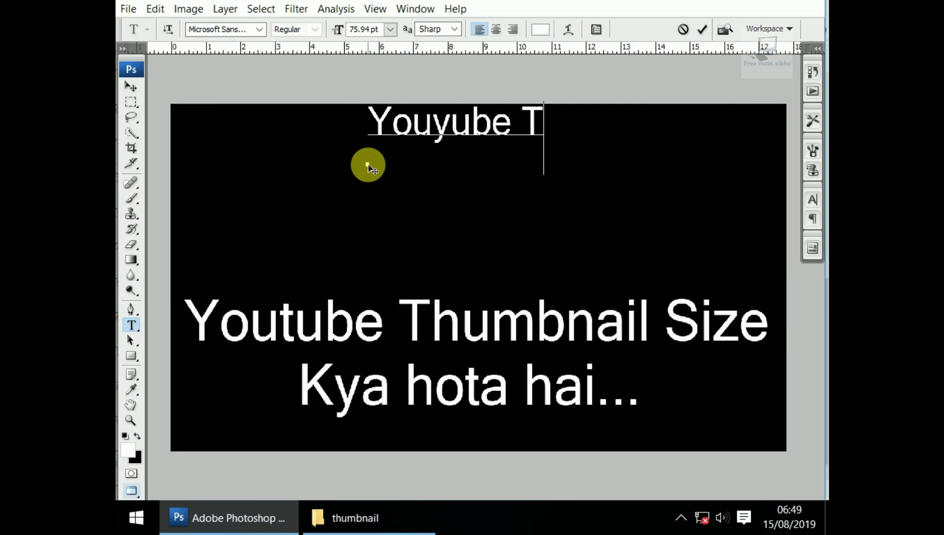
pyautogui.write('umbnail')
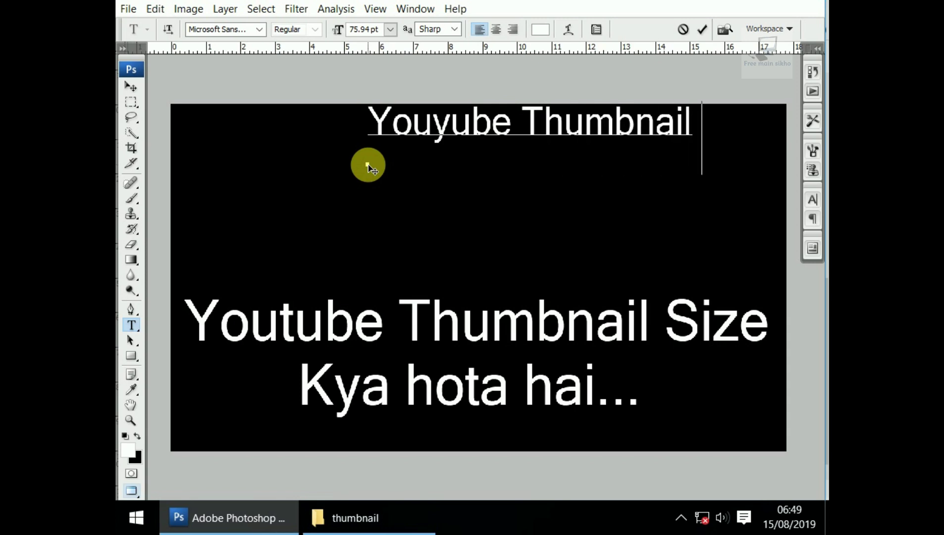
pyautogui.write(' Kaise')
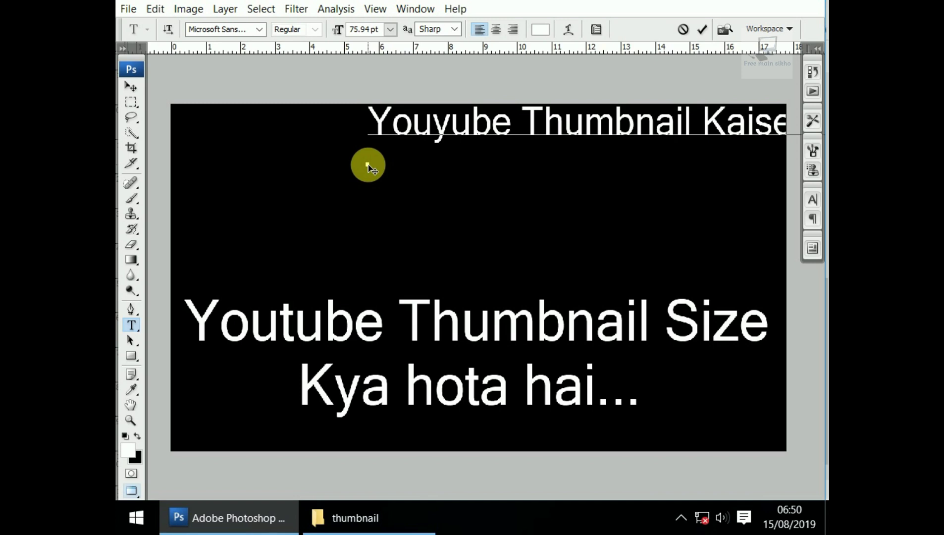
pyautogui.click(700, 122)
pyautogui.press('Return')
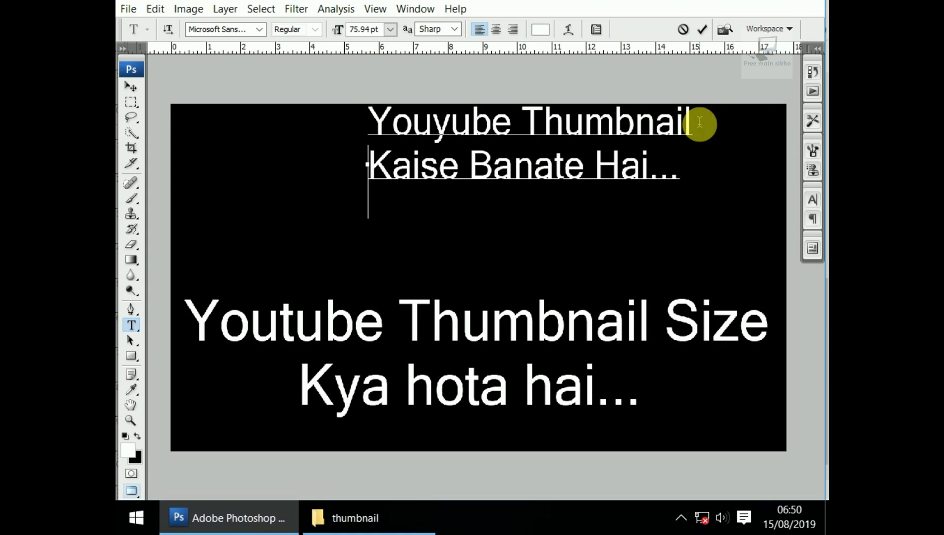
pyautogui.hotkey('ctrl', 'Return')
pyautogui.hotkey('ctrl', 't')
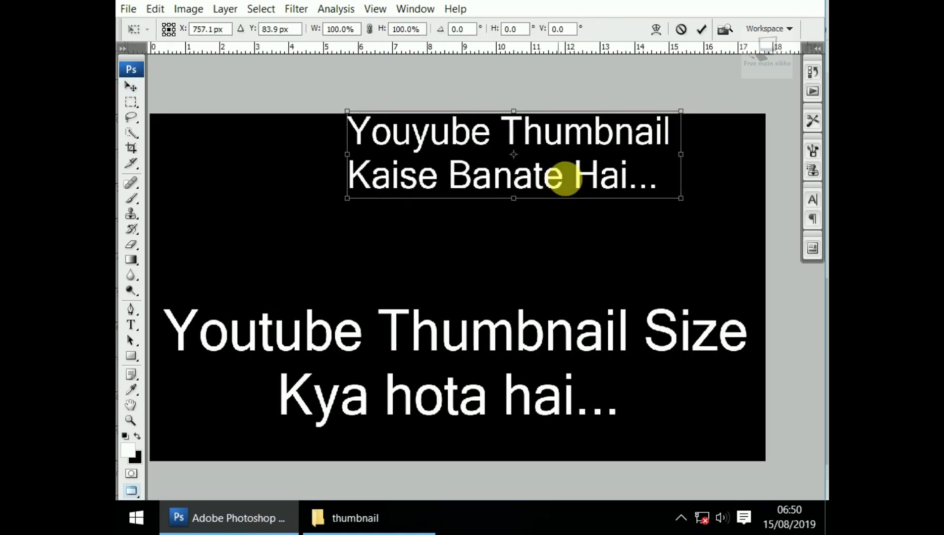
pyautogui.press('Return')
# Step: Shift the upper heading left, then shrink the lower text to about 44% in the bottom-left corner
pyautogui.press('v')
pyautogui.moveTo(568, 135); pyautogui.dragTo(538, 147)
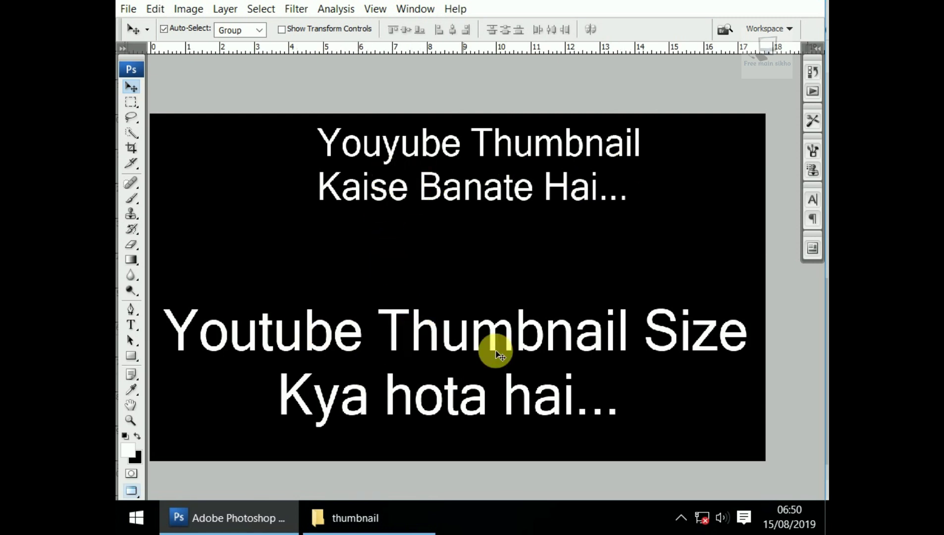
pyautogui.rightClick(474, 327)
pyautogui.click(496, 331)
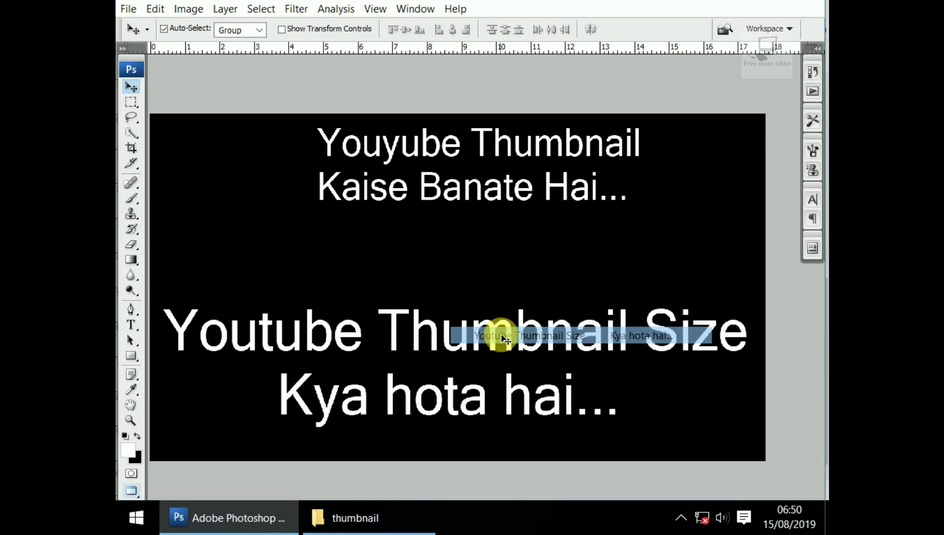
pyautogui.hotkey('ctrl', 't')
pyautogui.moveTo(750, 304); pyautogui.dragTo(409, 394)
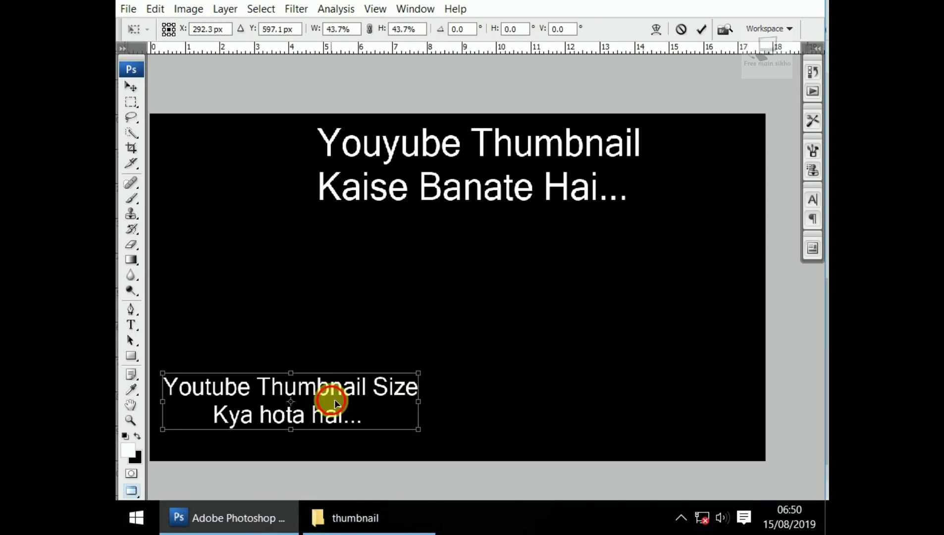
pyautogui.moveTo(335, 401); pyautogui.dragTo(336, 405)
pyautogui.rightClick(430, 187)
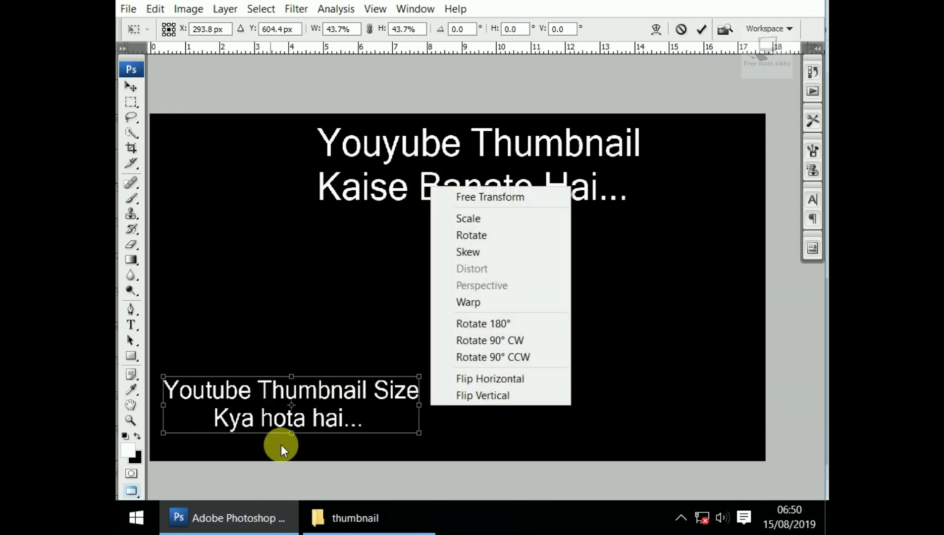
pyautogui.click(312, 391)
pyautogui.doubleClick(345, 401)
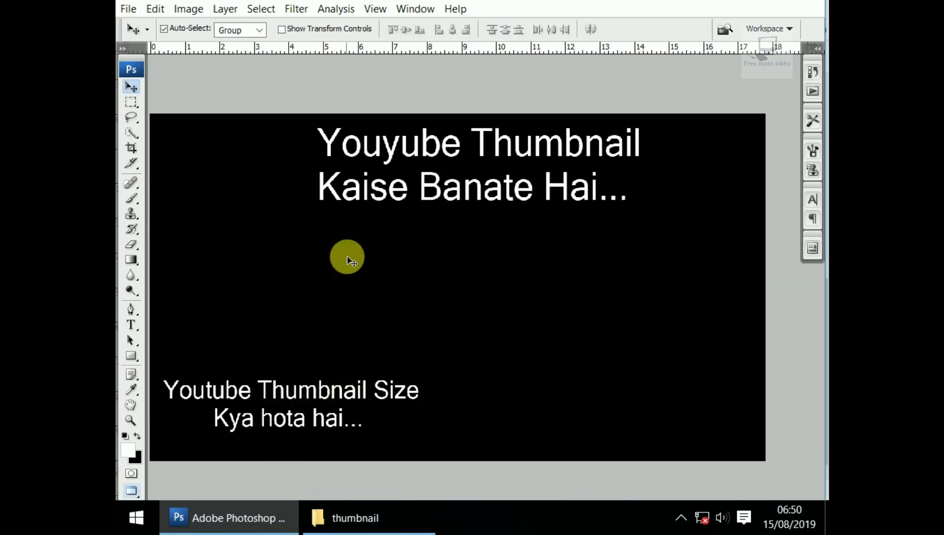
# Step: Enlarge the top title to about 166%, nudge it slightly up, and reselect its layer
pyautogui.rightClick(357, 180)
pyautogui.click(390, 191)
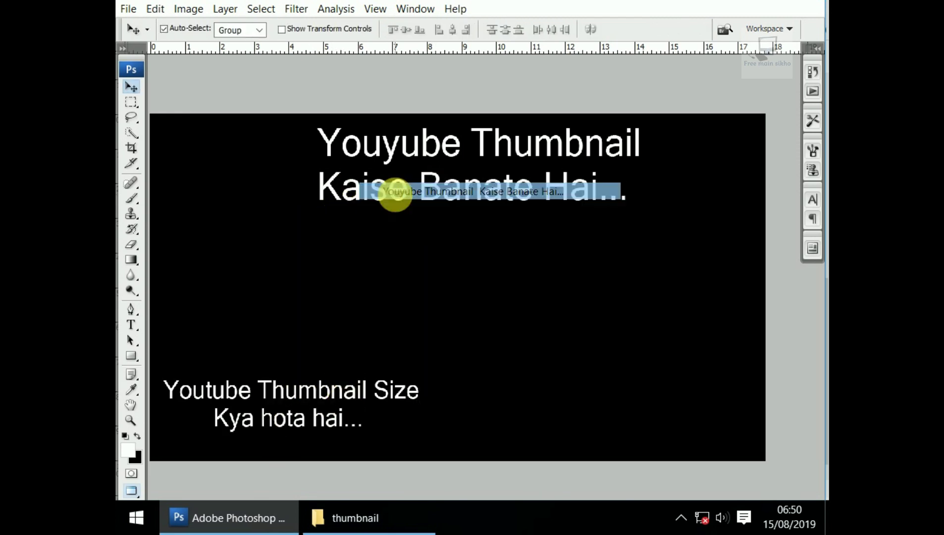
pyautogui.hotkey('ctrl', 't')
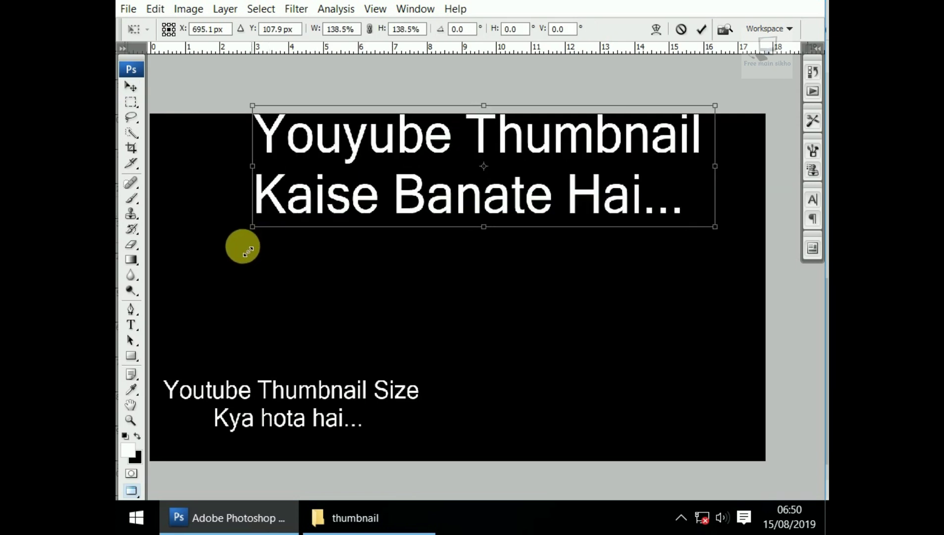
pyautogui.moveTo(318, 220); pyautogui.dragTo(217, 255)
pyautogui.moveTo(543, 215); pyautogui.dragTo(537, 232)
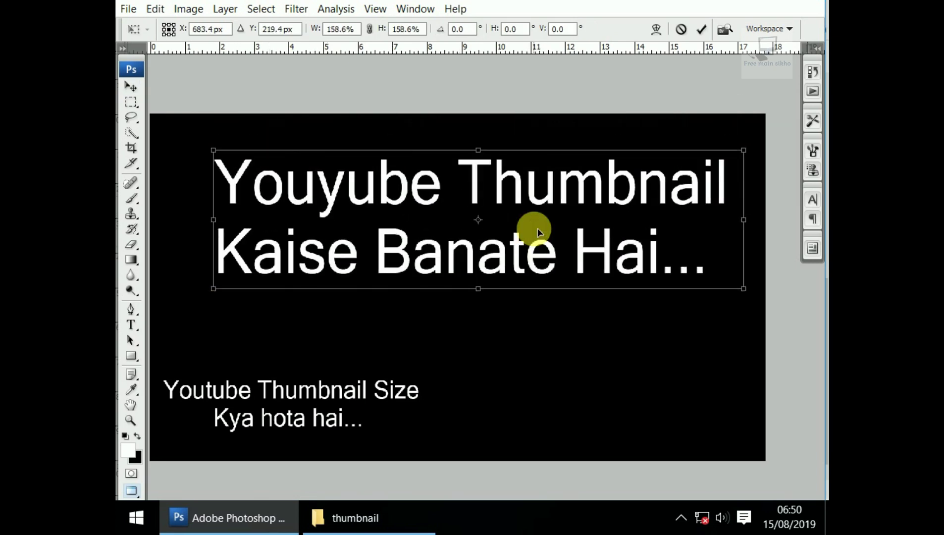
pyautogui.moveTo(738, 148); pyautogui.dragTo(756, 147)
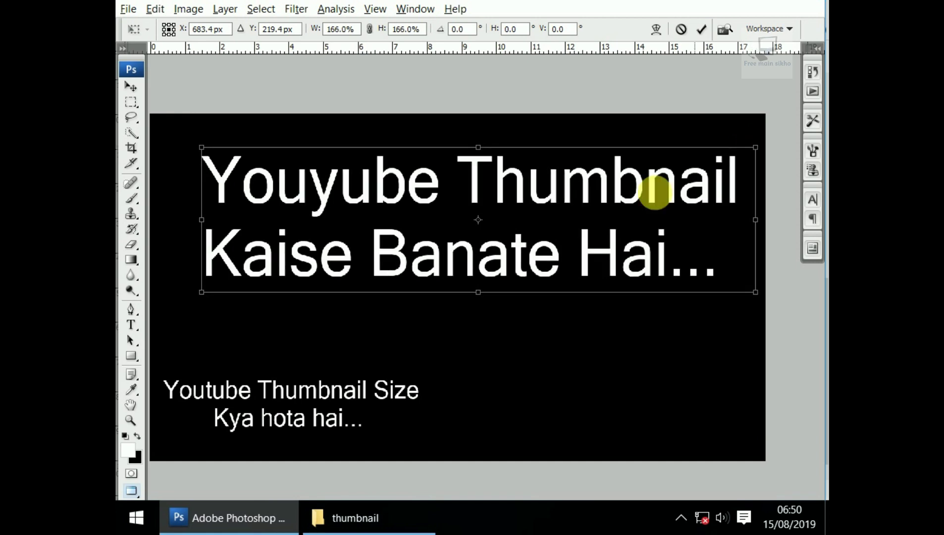
pyautogui.press('Return')
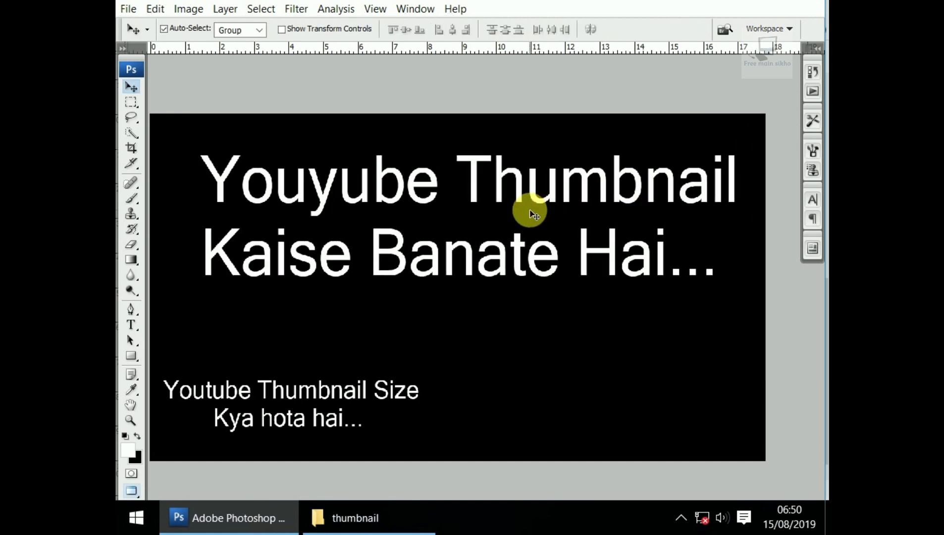
pyautogui.press('Up')
pyautogui.press('Up')
pyautogui.press('Up')
pyautogui.press('Up')
pyautogui.press('Up')
pyautogui.press('Up')
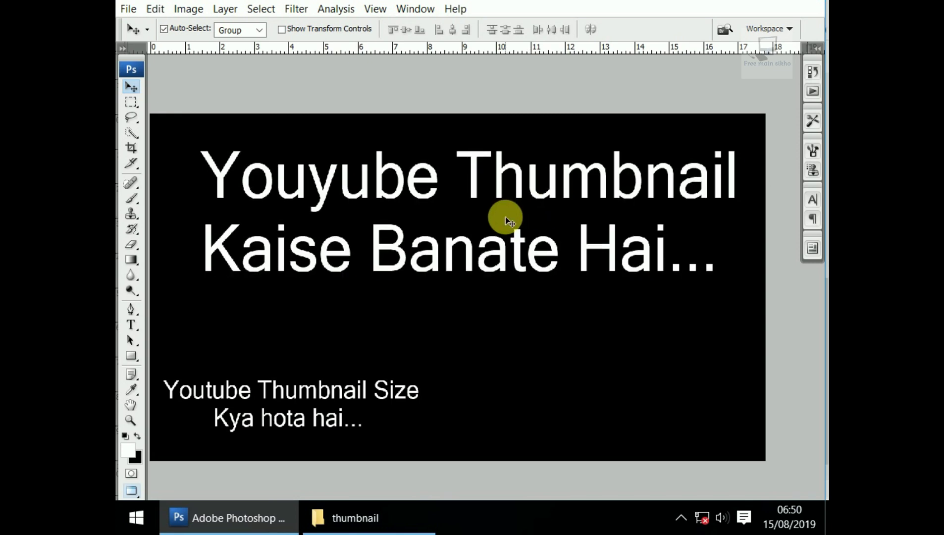
pyautogui.rightClick(363, 176)
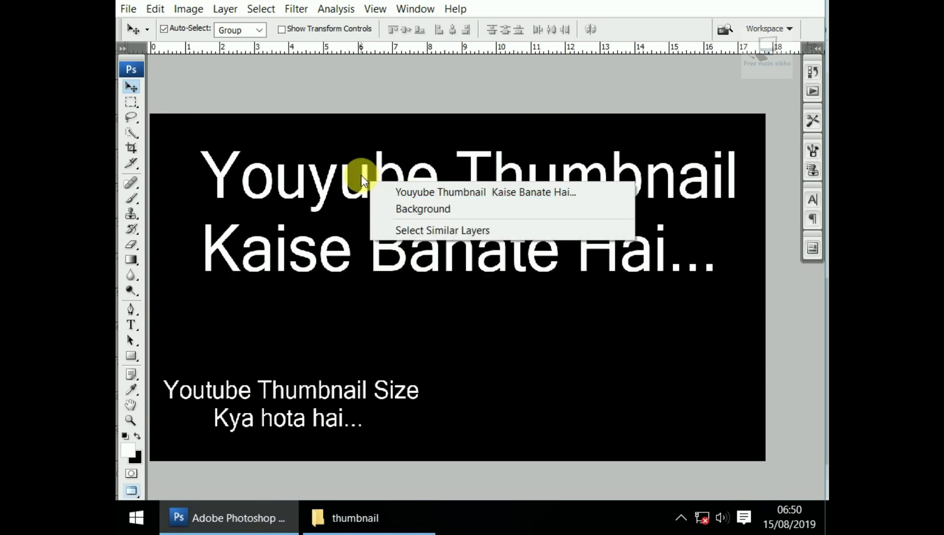
pyautogui.click(438, 191)
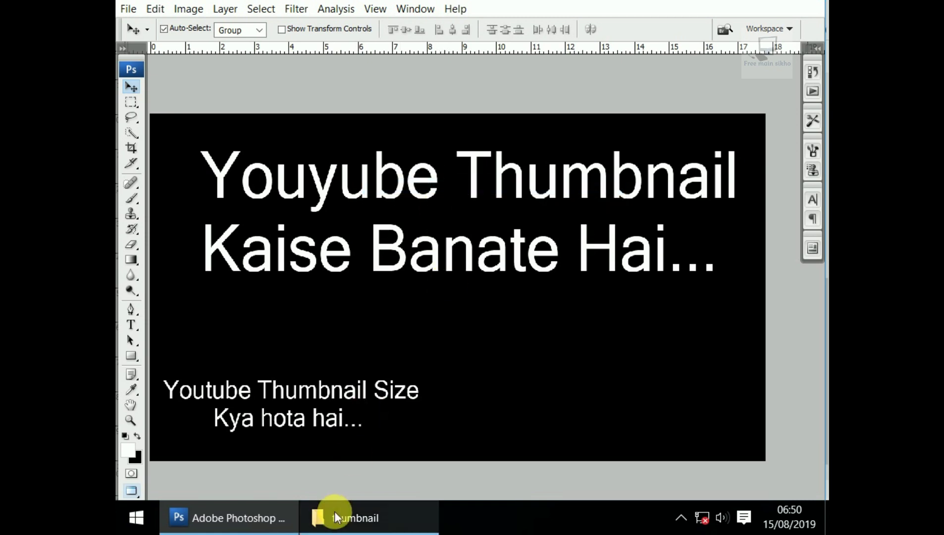
# Step: Reopen the thumbnail folder under Free main sikho and send '16 copy copy' to Photoshop
pyautogui.click(335, 509)
pyautogui.click(132, 56)
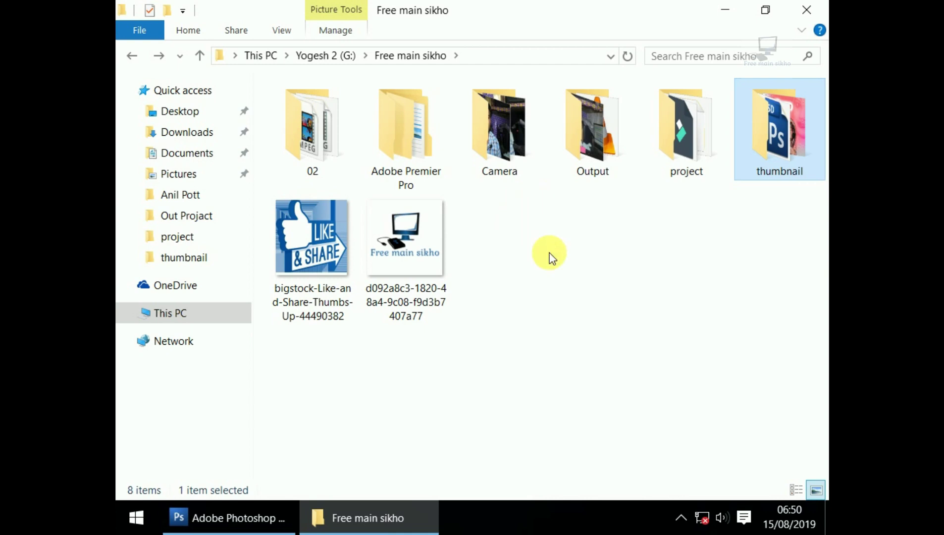
pyautogui.doubleClick(780, 142)
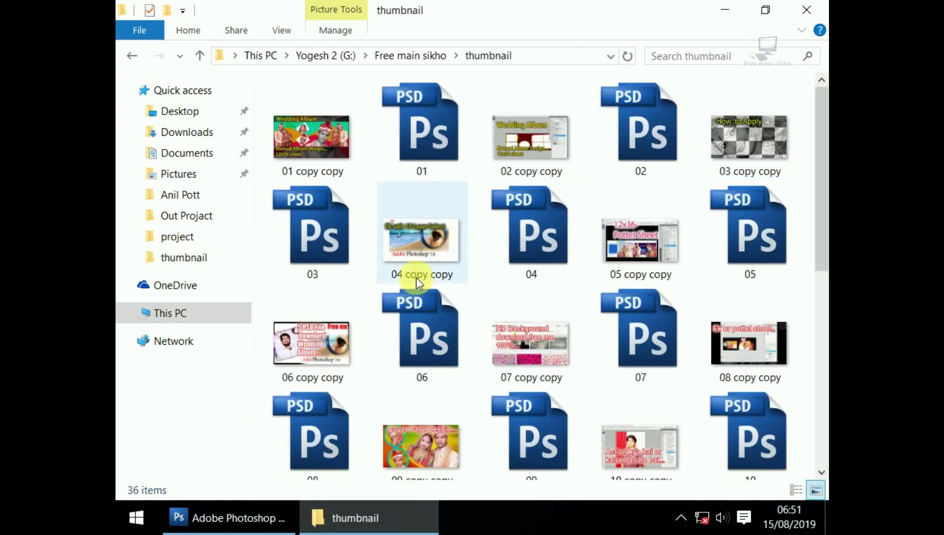
pyautogui.scroll(-5, 416, 277)
pyautogui.moveTo(312, 337)
pyautogui.mouseDown()
pyautogui.moveTo(213, 518)
pyautogui.moveTo(394, 327)
pyautogui.mouseUp()
# Step: Copy the whole wedding image and place it above the thumbnail's Background layer, behind the titles
pyautogui.hotkey('ctrl', 'a')
pyautogui.hotkey('ctrl', 'Tab')
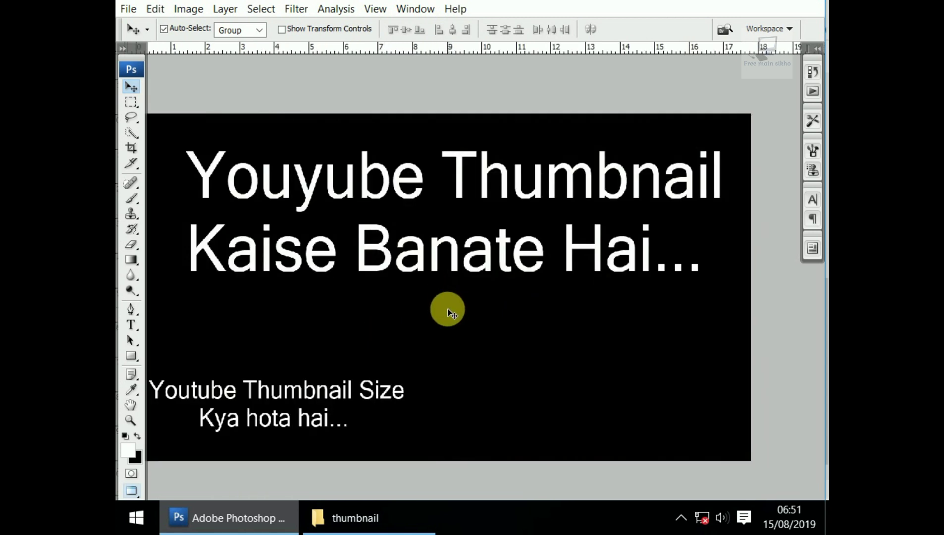
pyautogui.rightClick(447, 309)
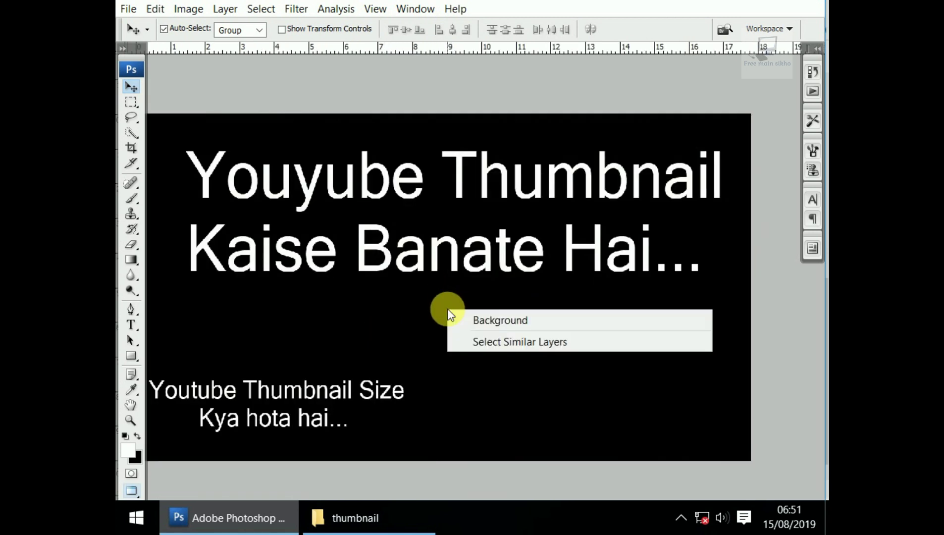
pyautogui.click(483, 321)
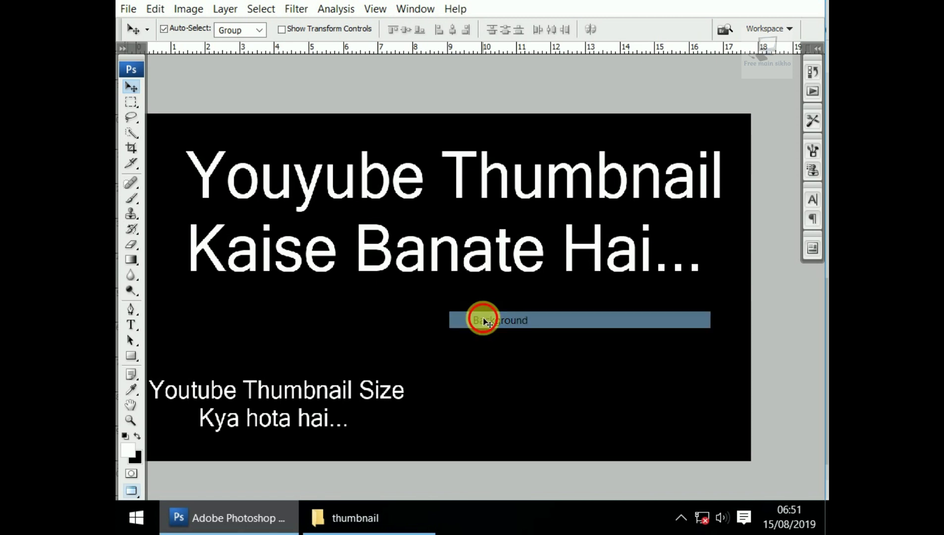
pyautogui.moveTo(376, 414); pyautogui.dragTo(381, 414)
pyautogui.rightClick(448, 339)
pyautogui.click(505, 350)
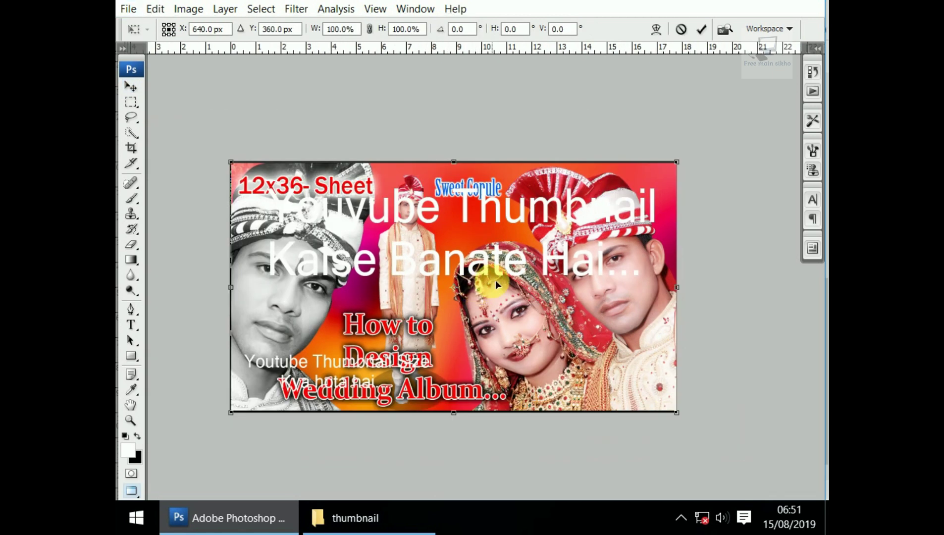
pyautogui.press('Return')
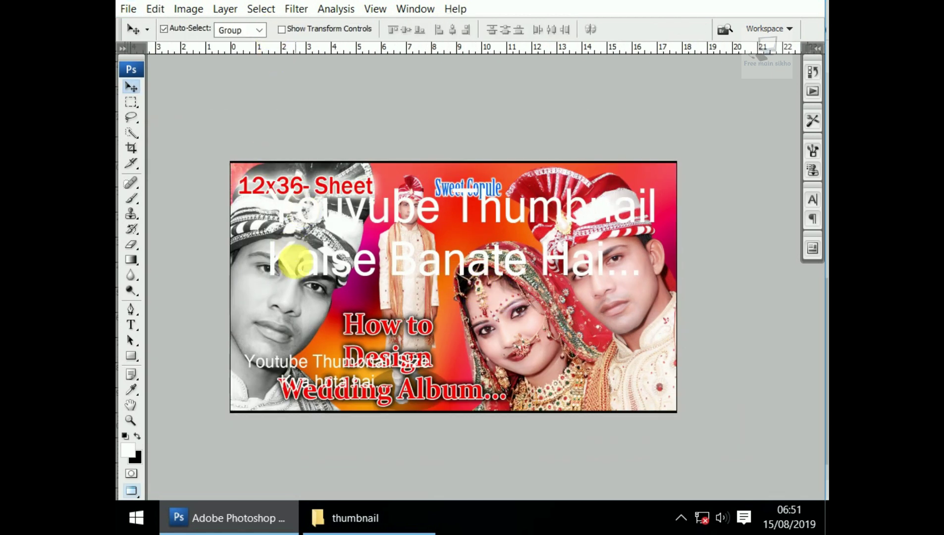
# Step: Apply a Gaussian Blur of about 34.5 pixels to the wedding photo
pyautogui.click(296, 9)
pyautogui.moveTo(306, 201)
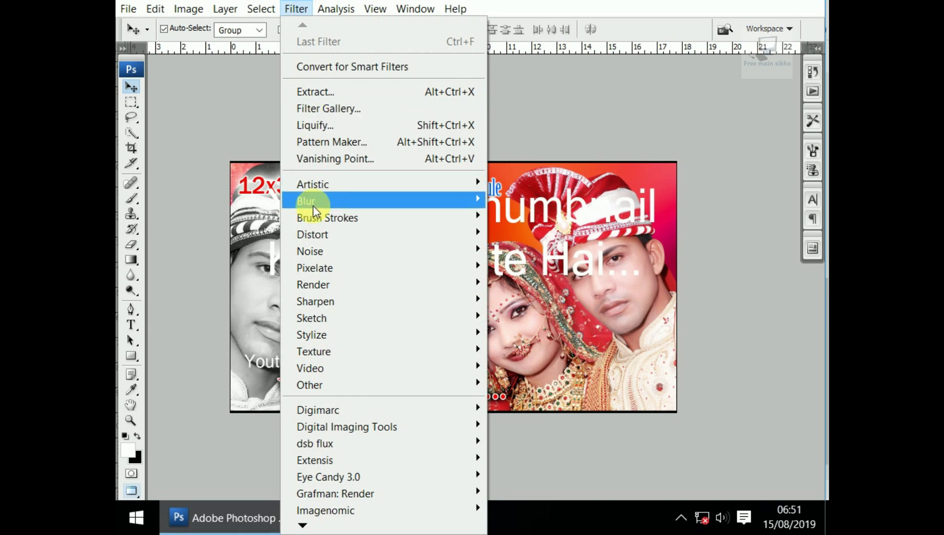
pyautogui.click(533, 284)
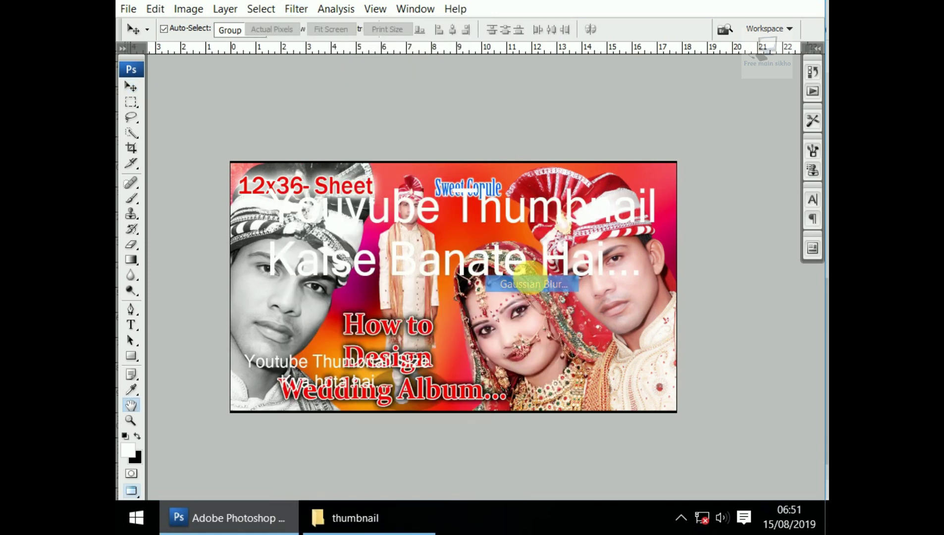
pyautogui.click(581, 324)
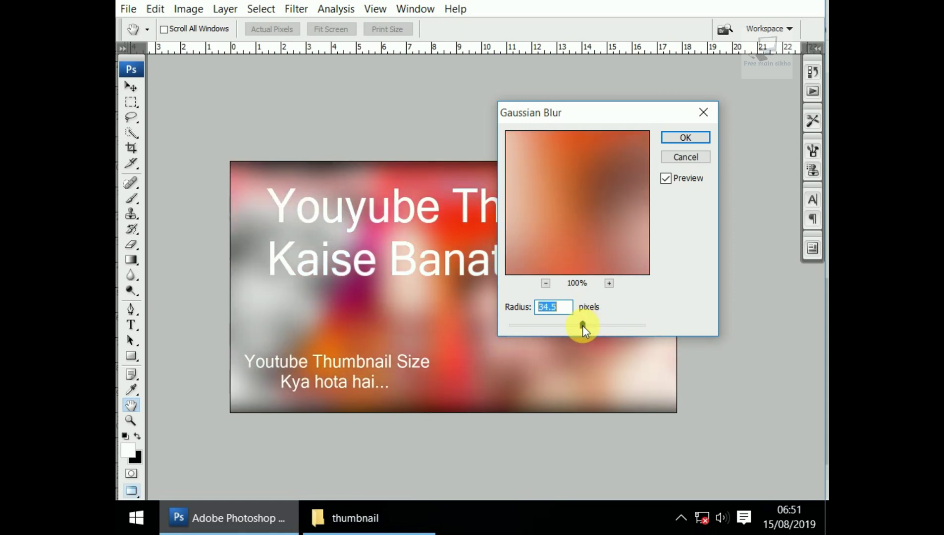
pyautogui.press('Return')
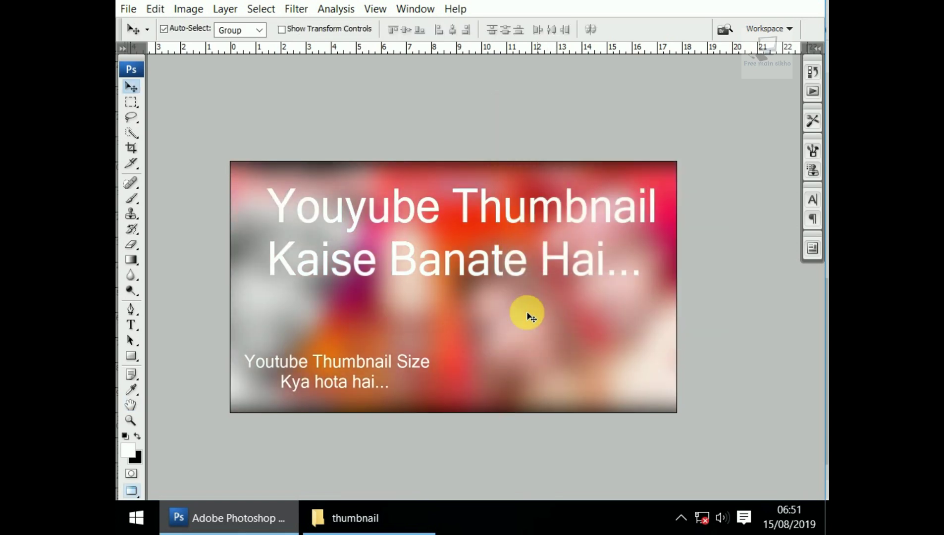
# Step: Select the large title text layer and open its Layer Style dialog
pyautogui.rightClick(362, 211)
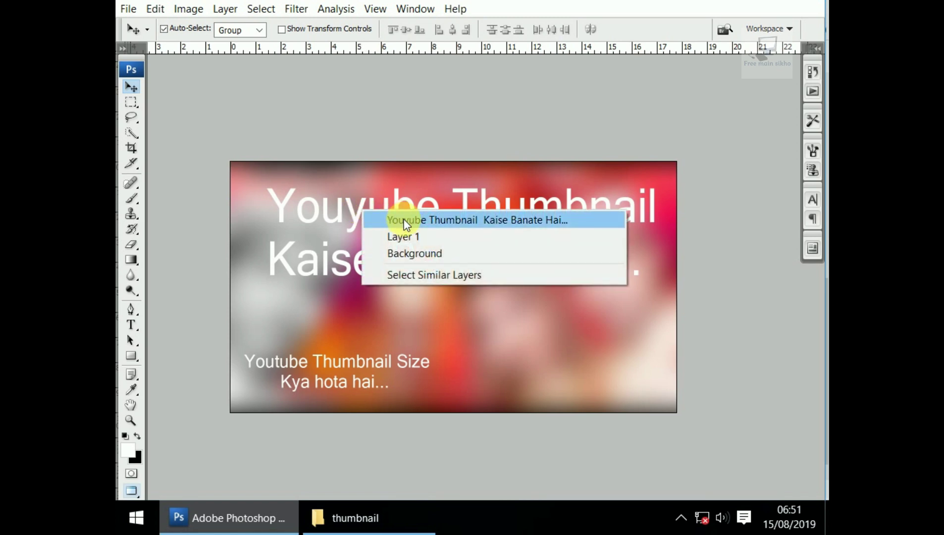
pyautogui.click(405, 224)
pyautogui.rightClick(396, 211)
pyautogui.click(380, 216)
pyautogui.rightClick(380, 215)
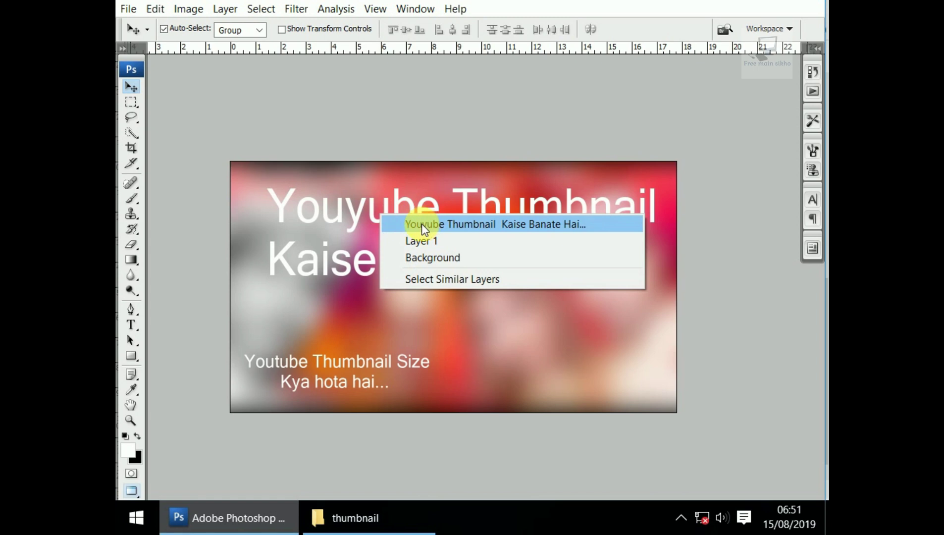
pyautogui.click(422, 224)
pyautogui.press('t')
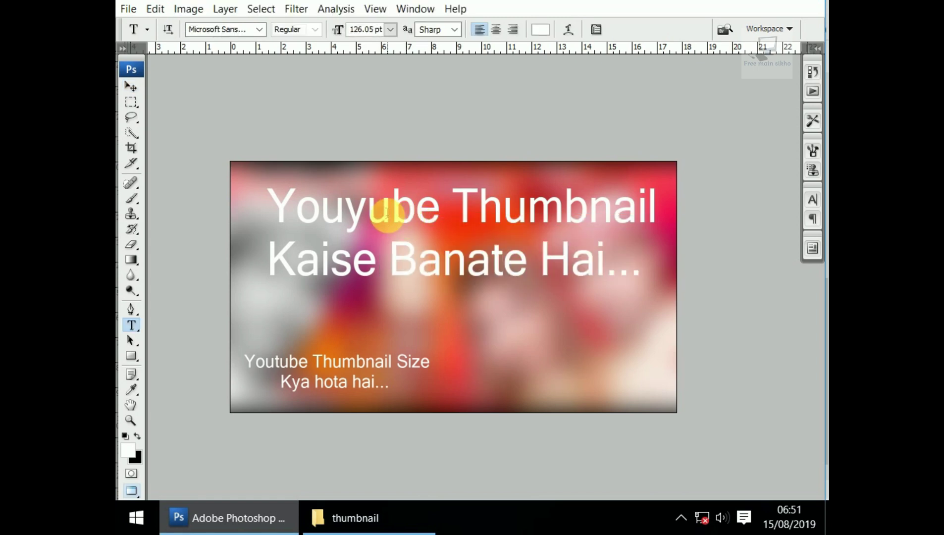
pyautogui.rightClick(386, 213)
pyautogui.click(444, 492)
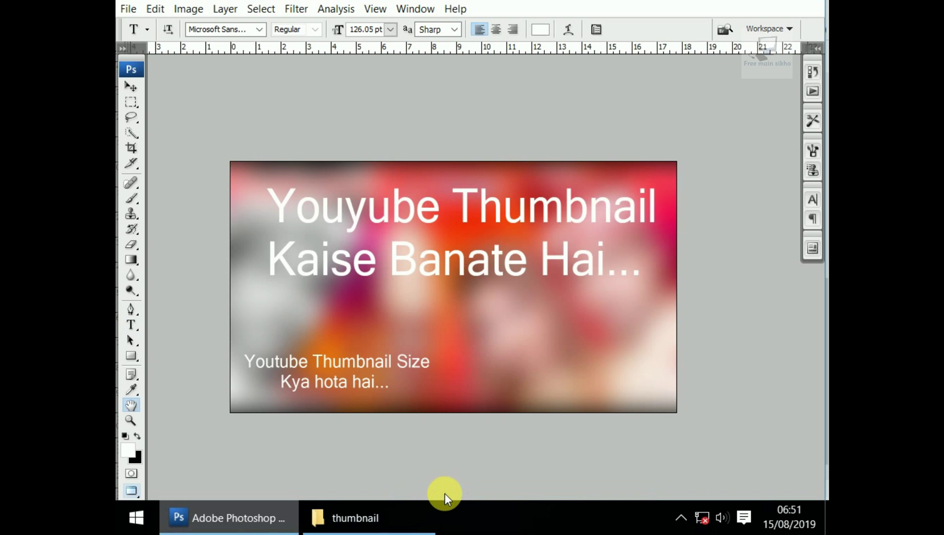
pyautogui.moveTo(354, 212); pyautogui.dragTo(513, 257)
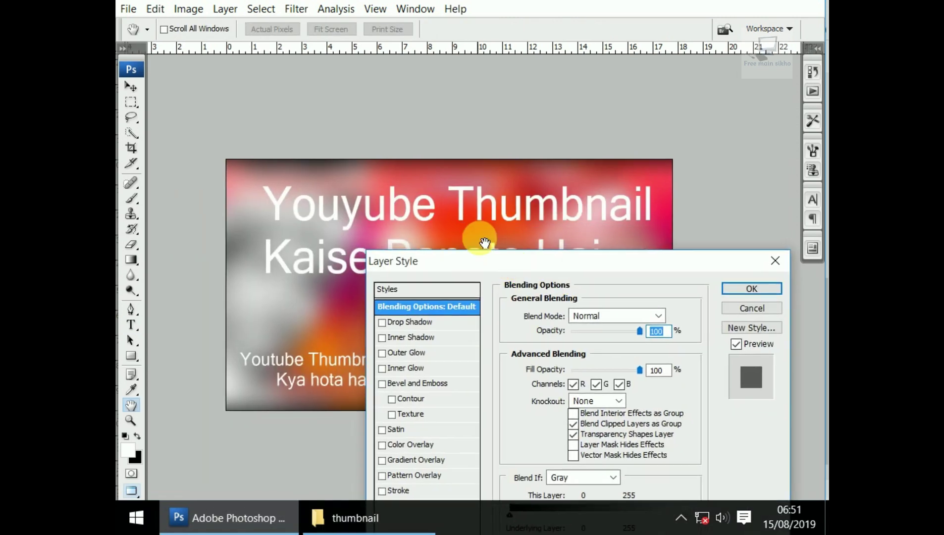
pyautogui.moveTo(381, 201); pyautogui.dragTo(311, 115)
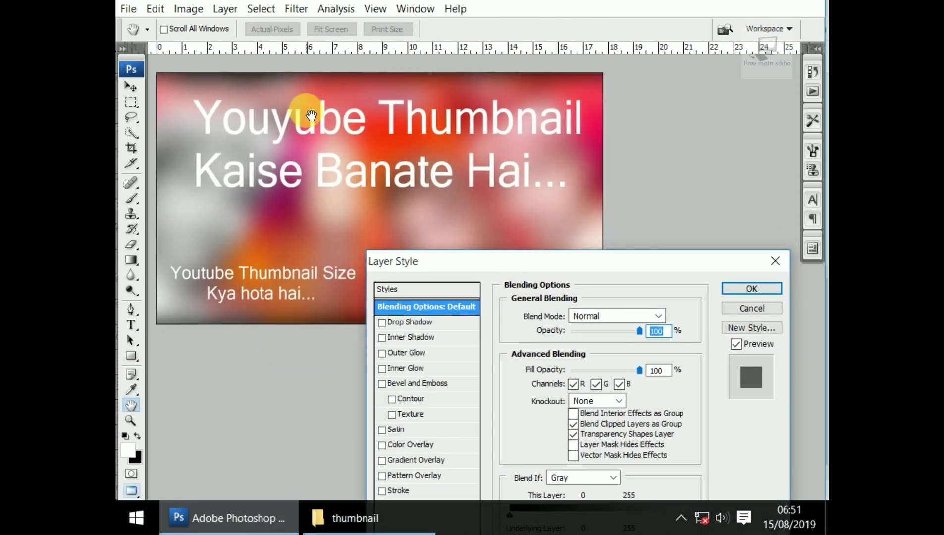
pyautogui.moveTo(547, 261); pyautogui.dragTo(560, 223)
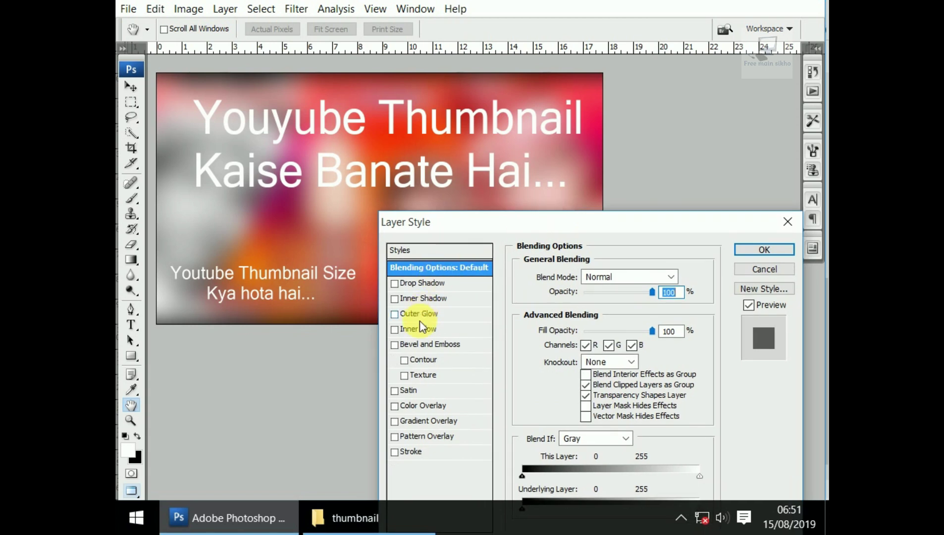
# Step: Add a Normal black outer glow with Size 38 and Spread 15 to the title
pyautogui.click(426, 313)
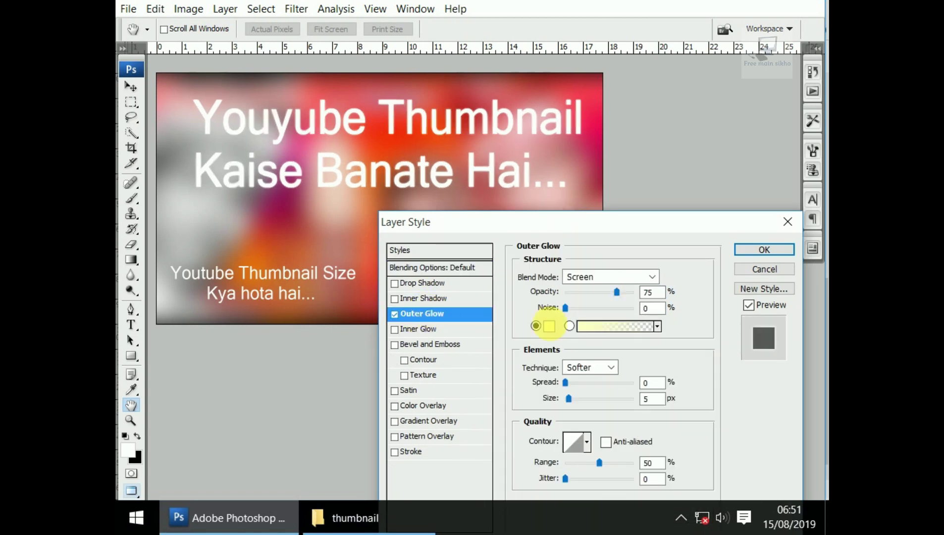
pyautogui.click(591, 280)
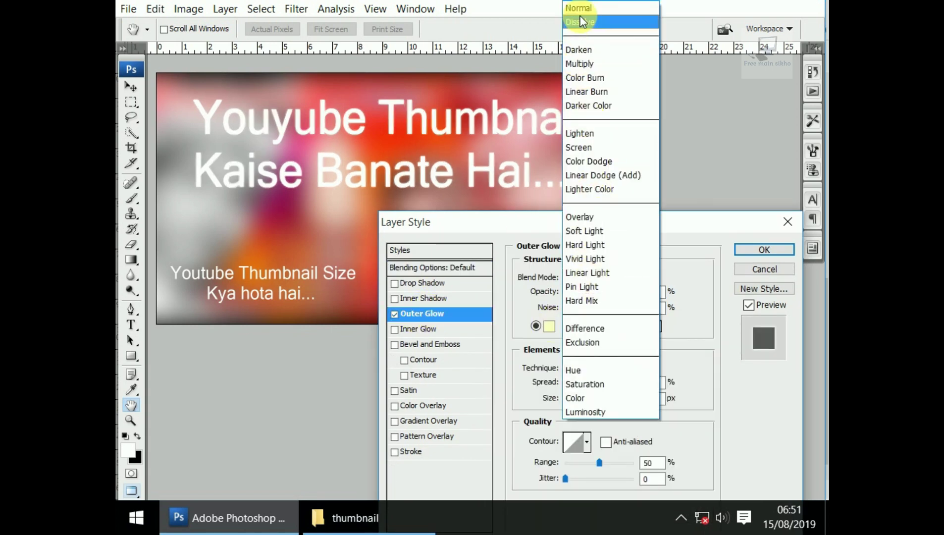
pyautogui.click(584, 11)
pyautogui.click(548, 327)
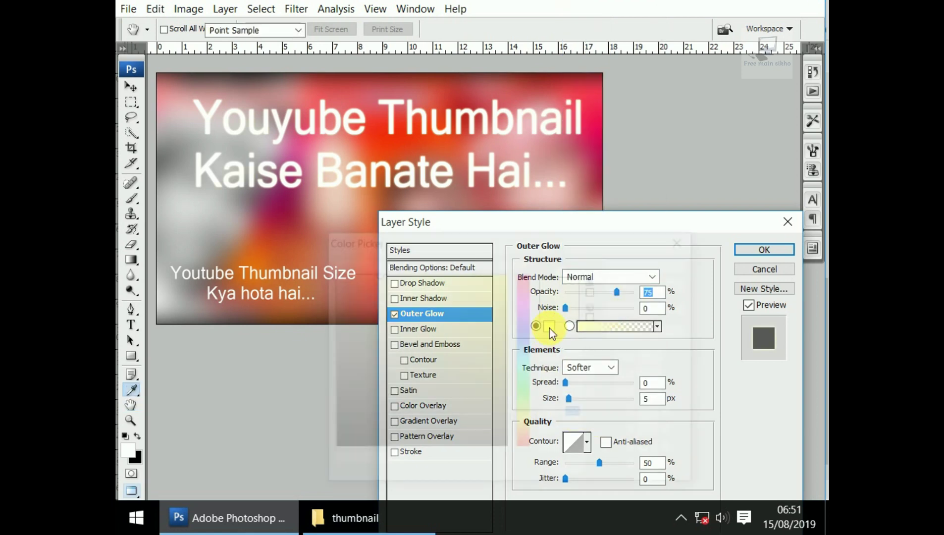
pyautogui.moveTo(474, 406); pyautogui.dragTo(507, 450)
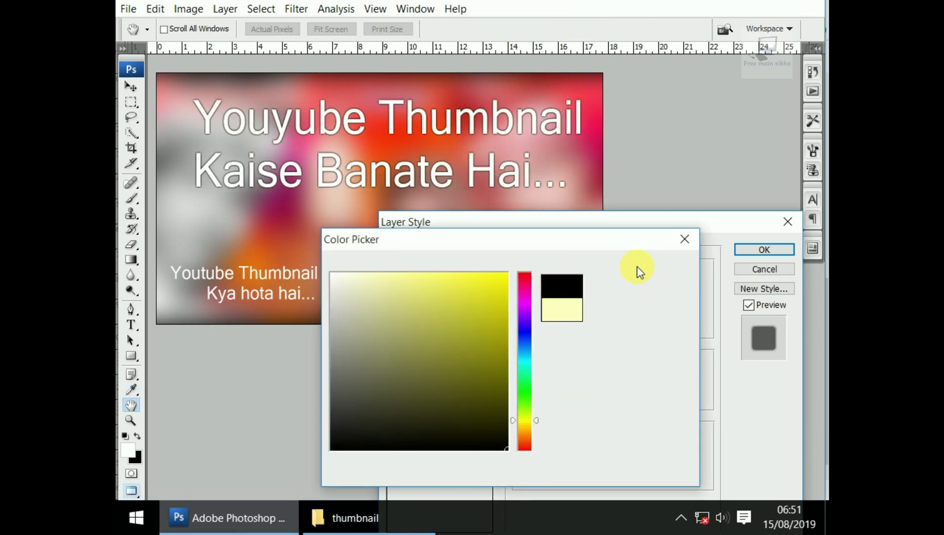
pyautogui.click(640, 267)
pyautogui.moveTo(569, 399); pyautogui.dragTo(576, 383)
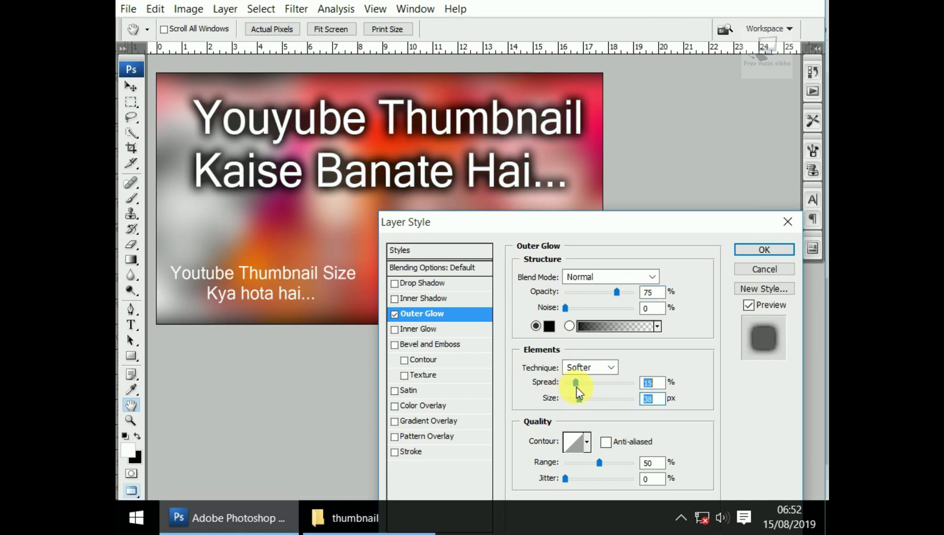
# Step: Add a 3-pixel black (000000) stroke outline to the title
pyautogui.click(417, 451)
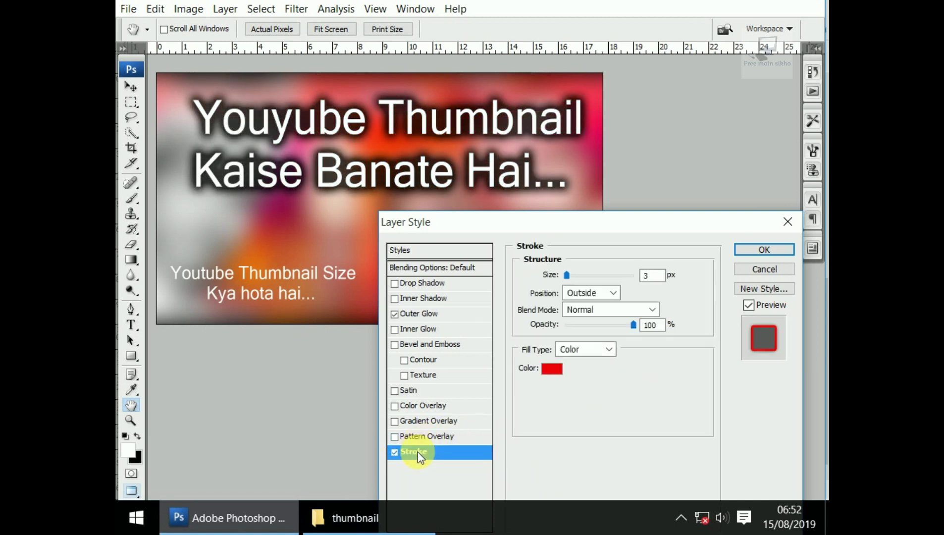
pyautogui.click(551, 369)
pyautogui.doubleClick(569, 471)
pyautogui.write('000000')
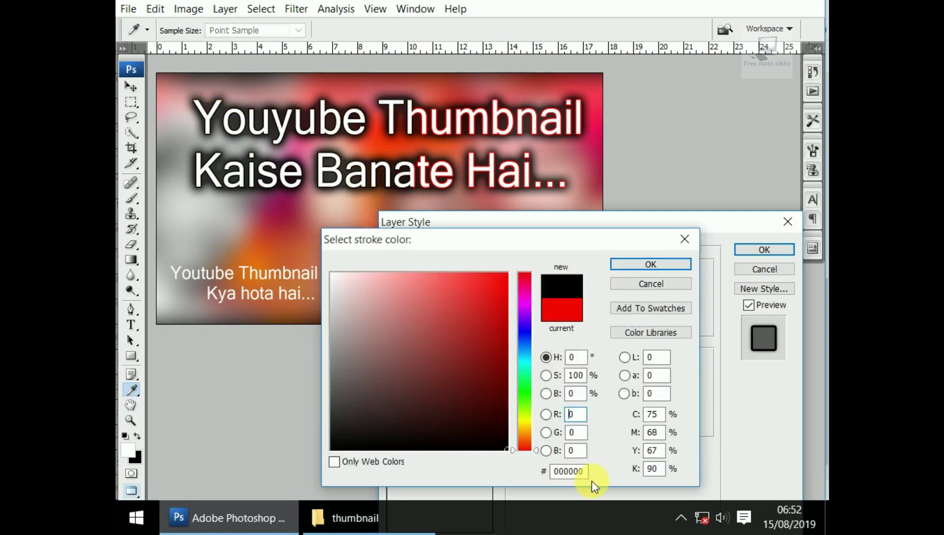
pyautogui.click(644, 264)
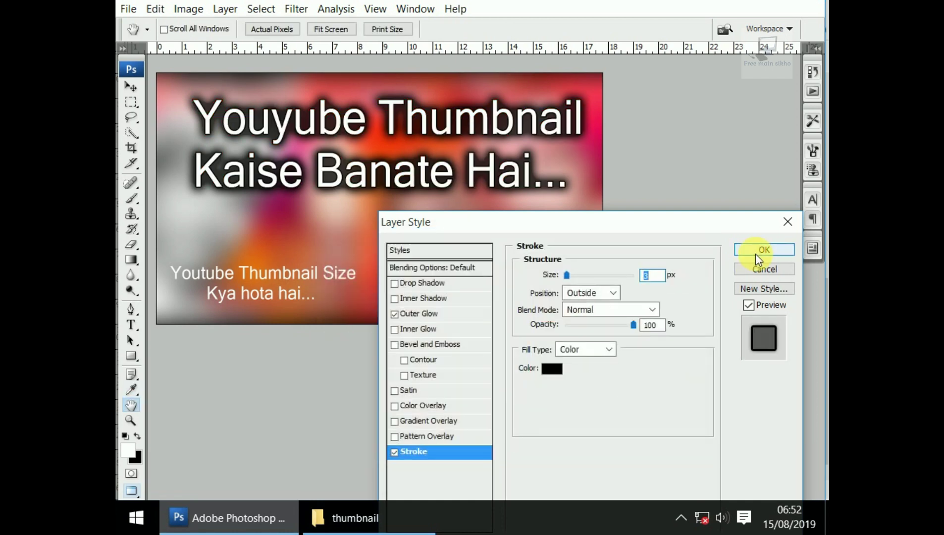
pyautogui.click(757, 252)
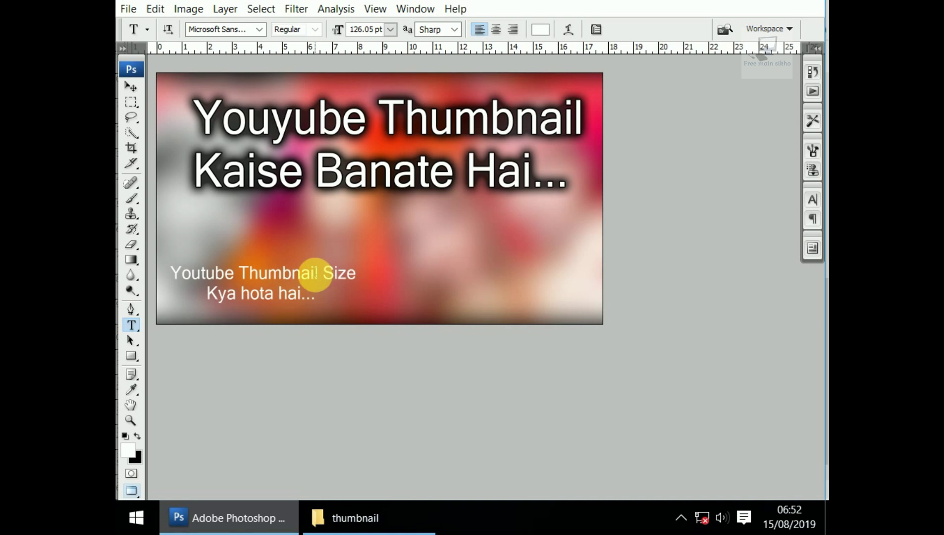
# Step: Give the subtitle a Normal black (000000) outer glow, Size 35 and Spread 10
pyautogui.rightClick(315, 274)
pyautogui.click(370, 485)
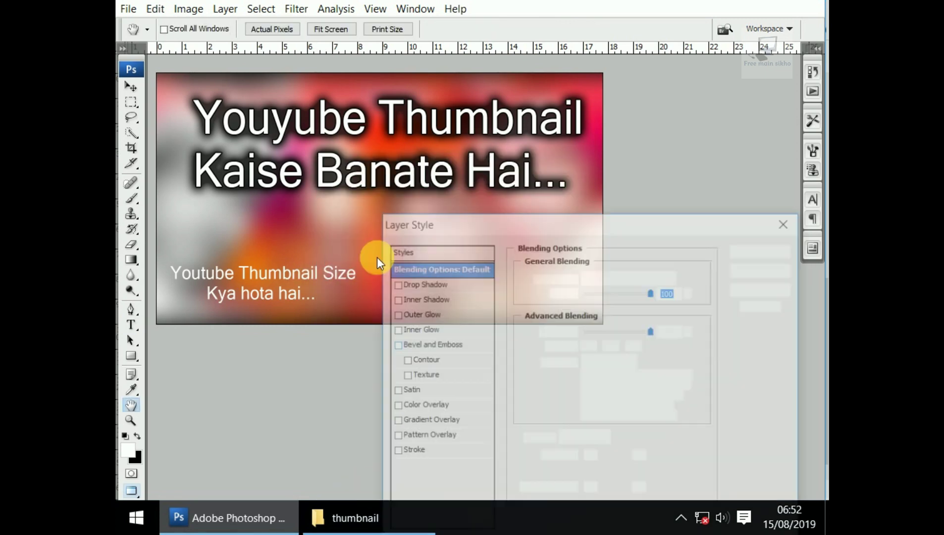
pyautogui.click(407, 313)
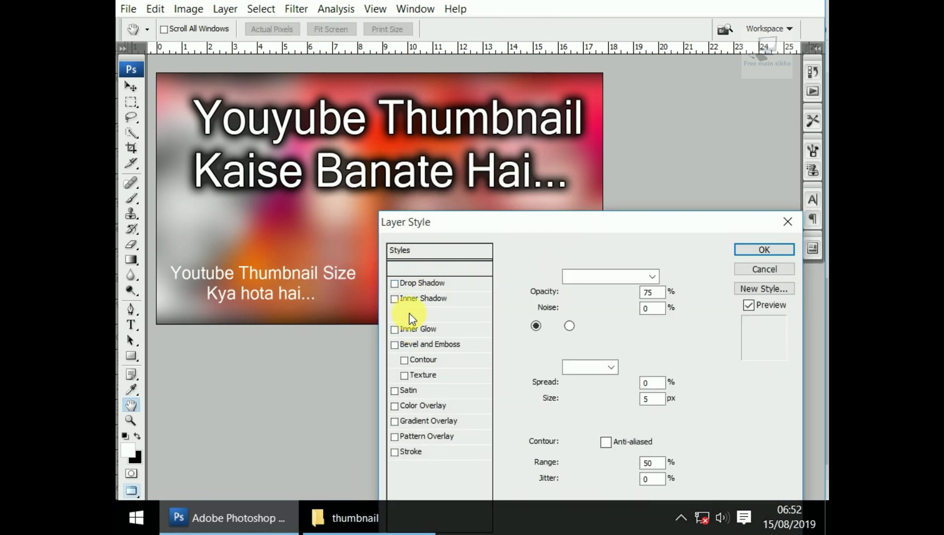
pyautogui.click(580, 276)
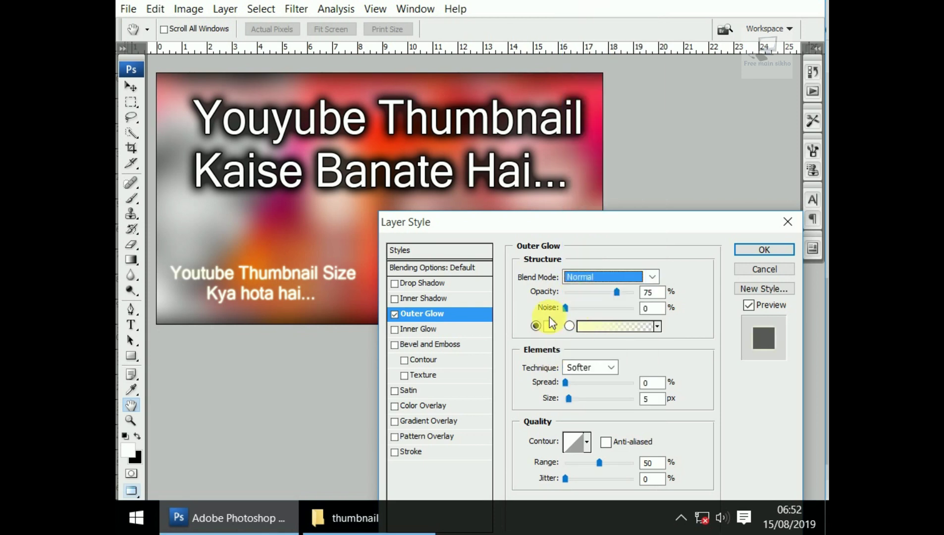
pyautogui.click(549, 326)
pyautogui.doubleClick(565, 472)
pyautogui.write('000000')
pyautogui.click(639, 261)
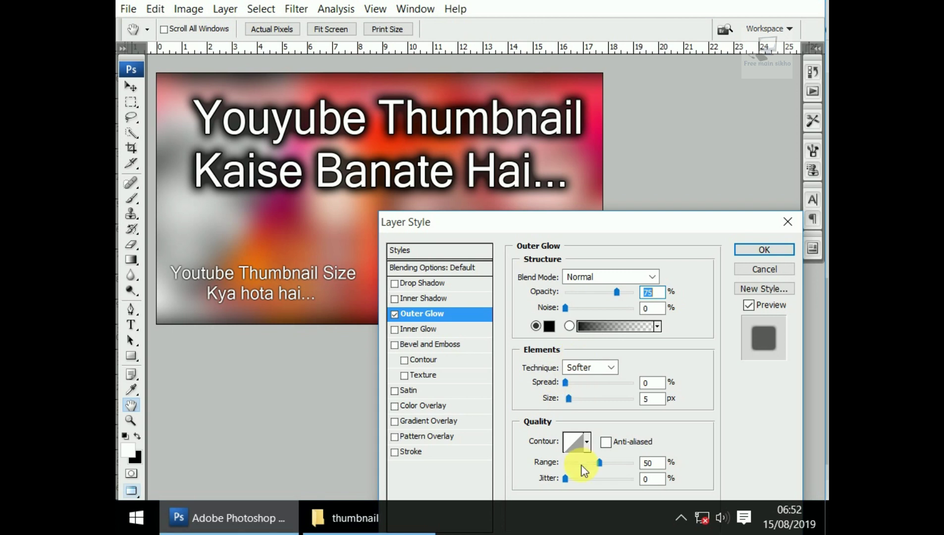
pyautogui.moveTo(568, 398)
pyautogui.mouseDown()
pyautogui.moveTo(578, 398)
pyautogui.moveTo(572, 383)
pyautogui.mouseUp()
# Step: Add a 3-pixel pure black stroke outline to the subtitle
pyautogui.click(411, 452)
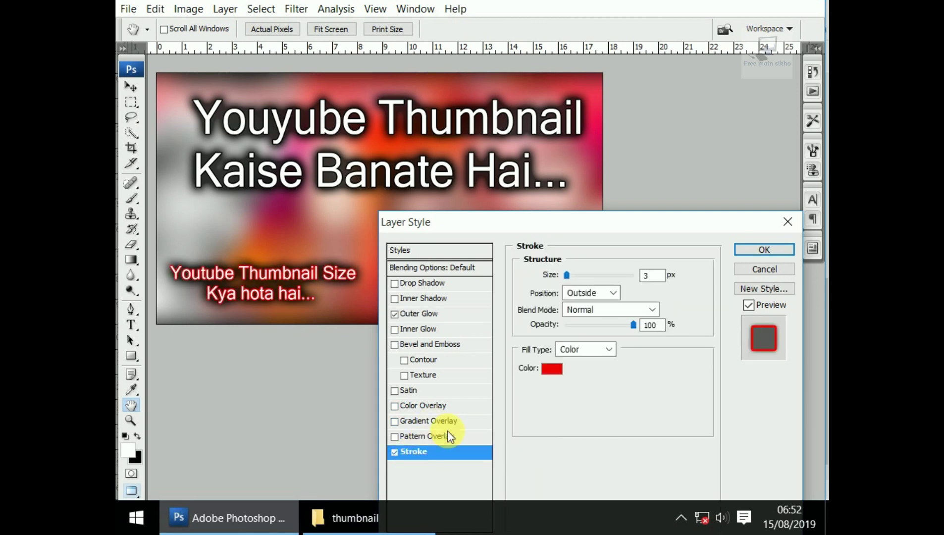
pyautogui.click(551, 368)
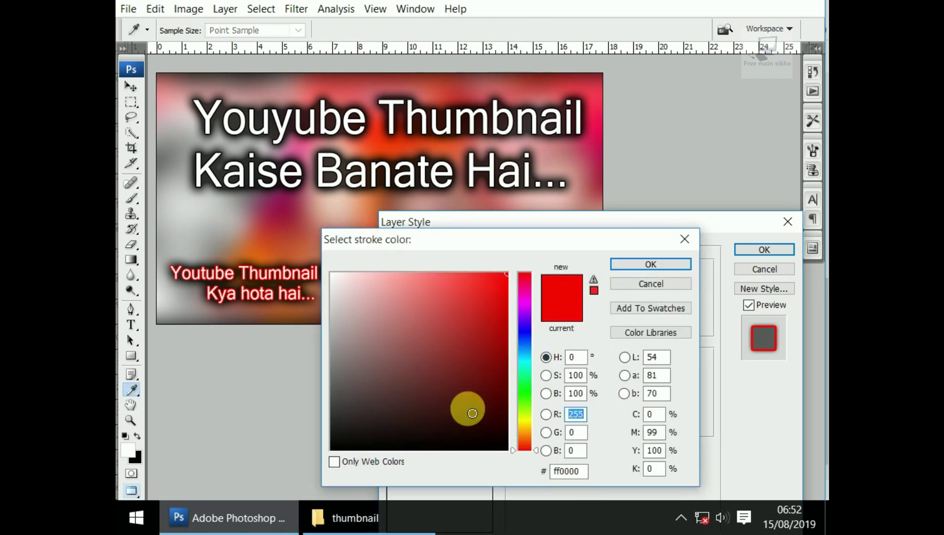
pyautogui.click(482, 435)
pyautogui.moveTo(480, 409); pyautogui.dragTo(523, 477)
pyautogui.click(635, 269)
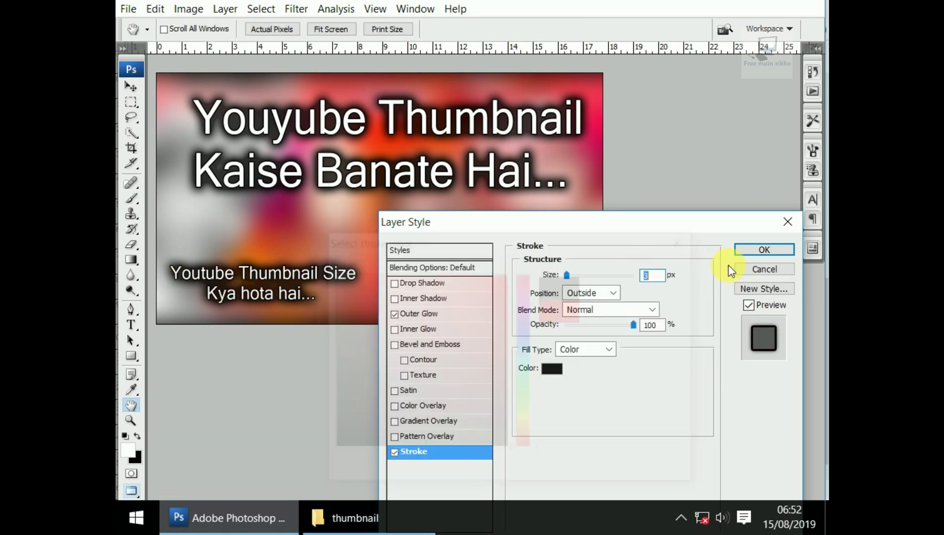
# Step: Apply the subtitle's glow and stroke, make Layer 1 active, and return to the thumbnail folder
pyautogui.click(755, 250)
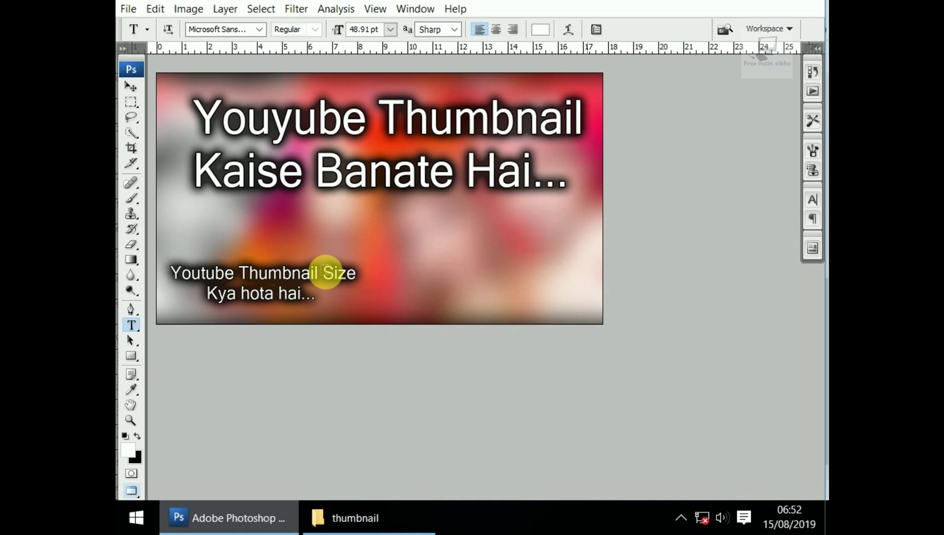
pyautogui.press('v')
pyautogui.hotkey('ctrl', '+')
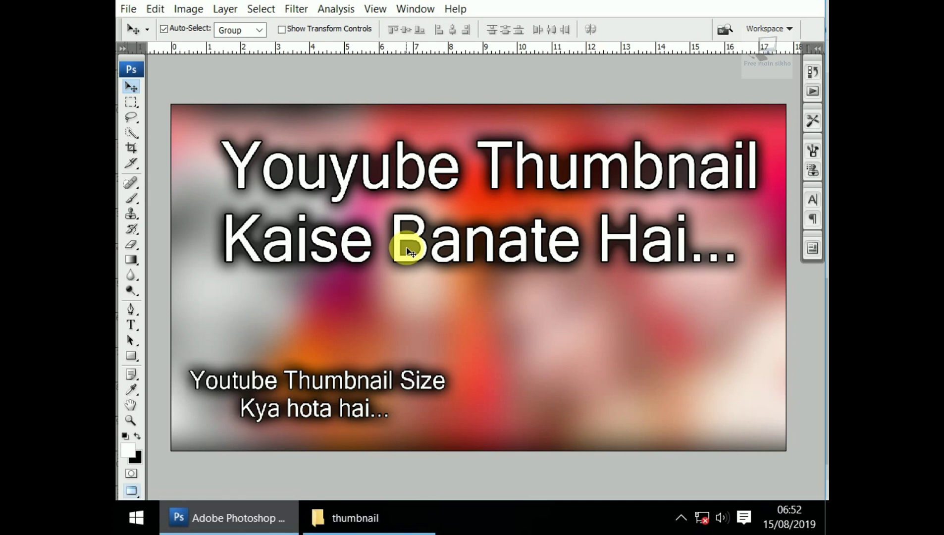
pyautogui.rightClick(311, 329)
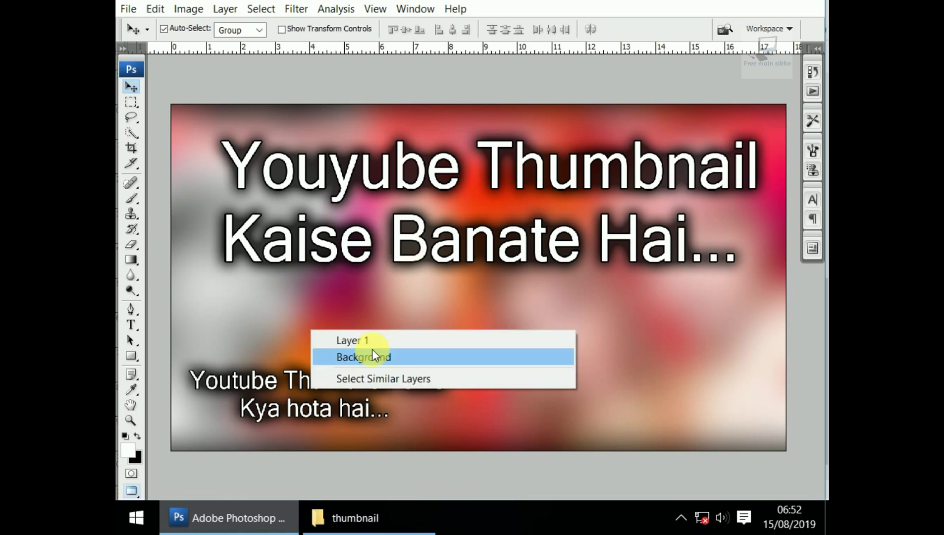
pyautogui.click(373, 337)
pyautogui.click(338, 529)
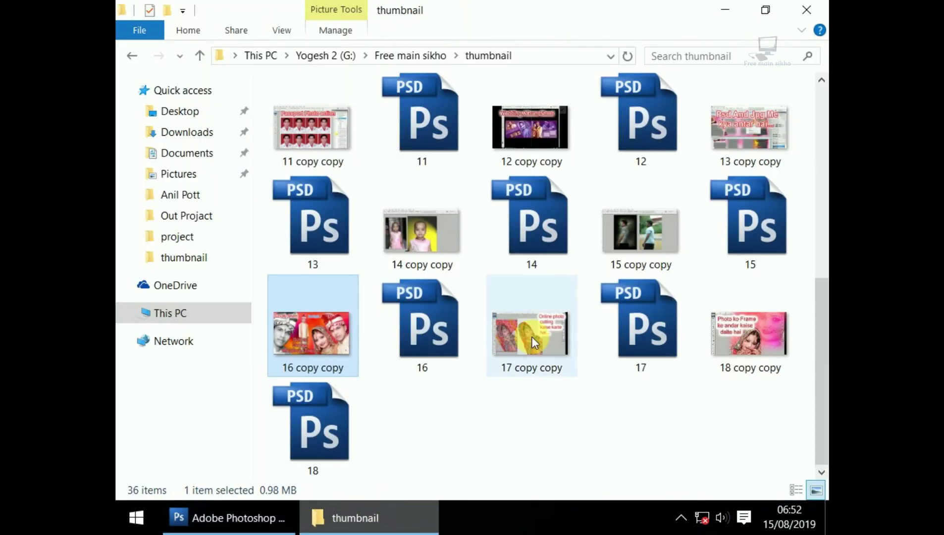
# Step: Navigate back to This PC and into YOGESH (D:) > yogesh > Yogesh
pyautogui.click(136, 59)
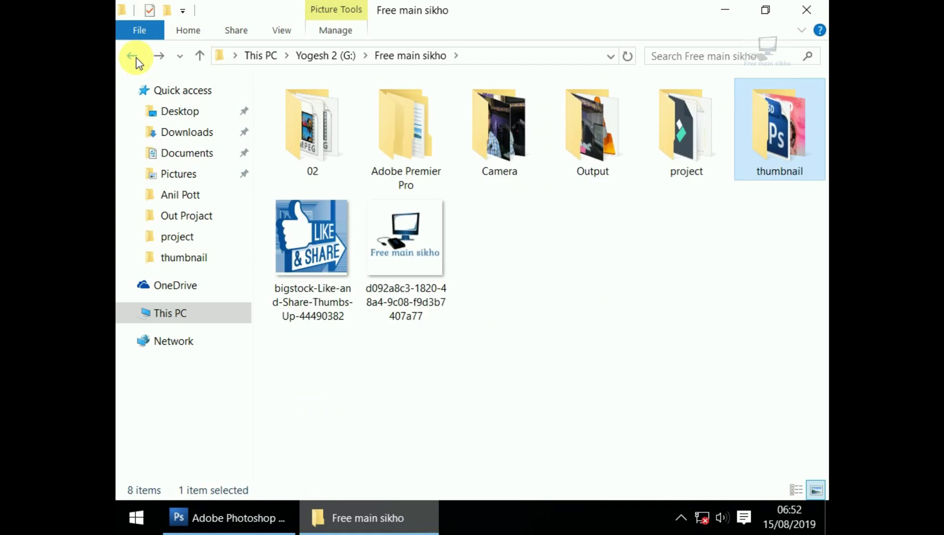
pyautogui.click(138, 61)
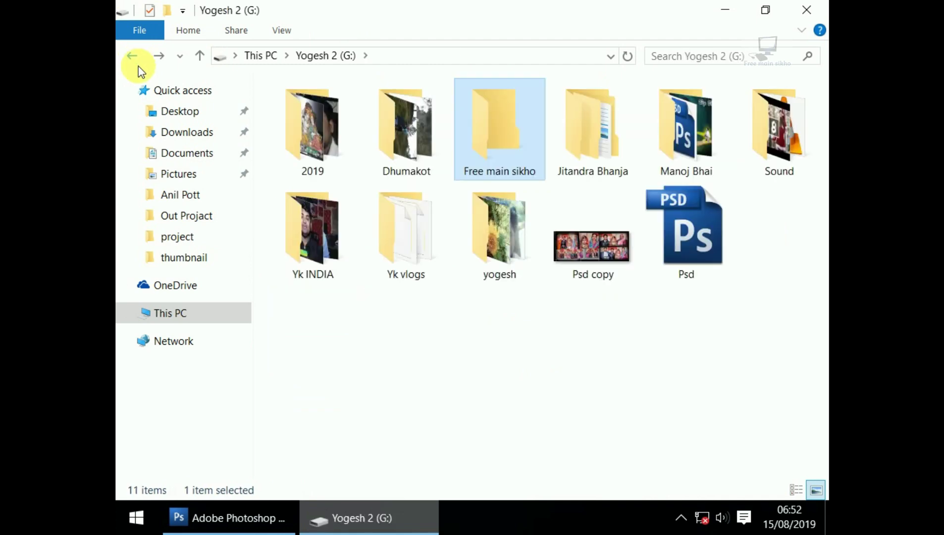
pyautogui.click(207, 309)
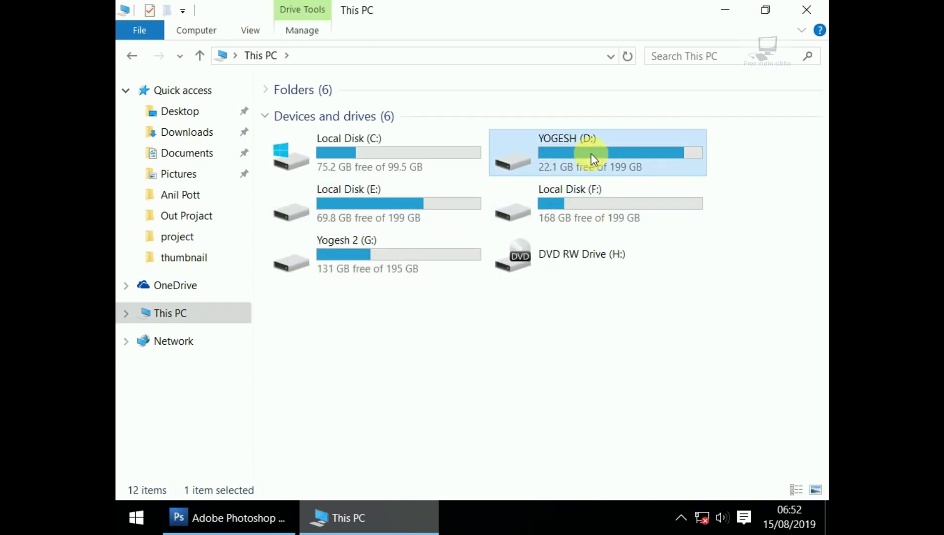
pyautogui.doubleClick(591, 153)
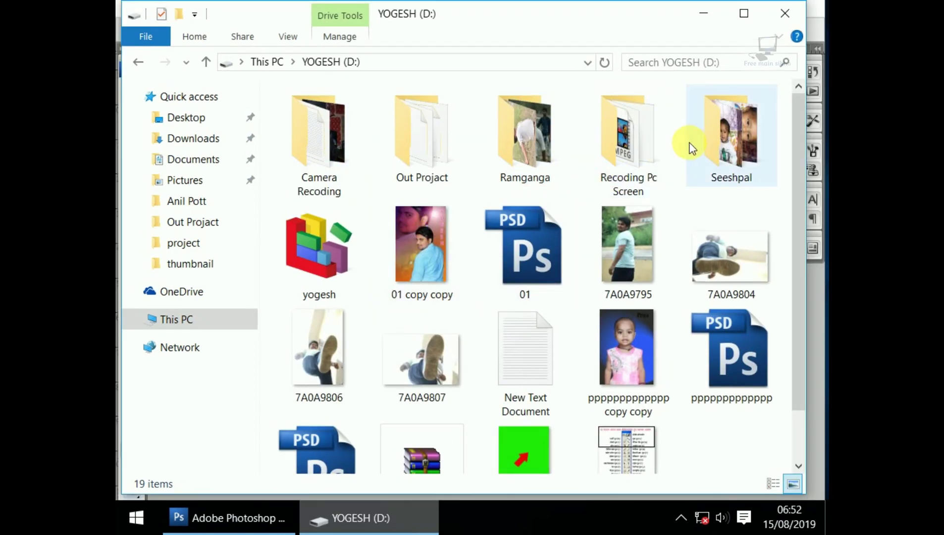
pyautogui.click(331, 234)
pyautogui.doubleClick(331, 235)
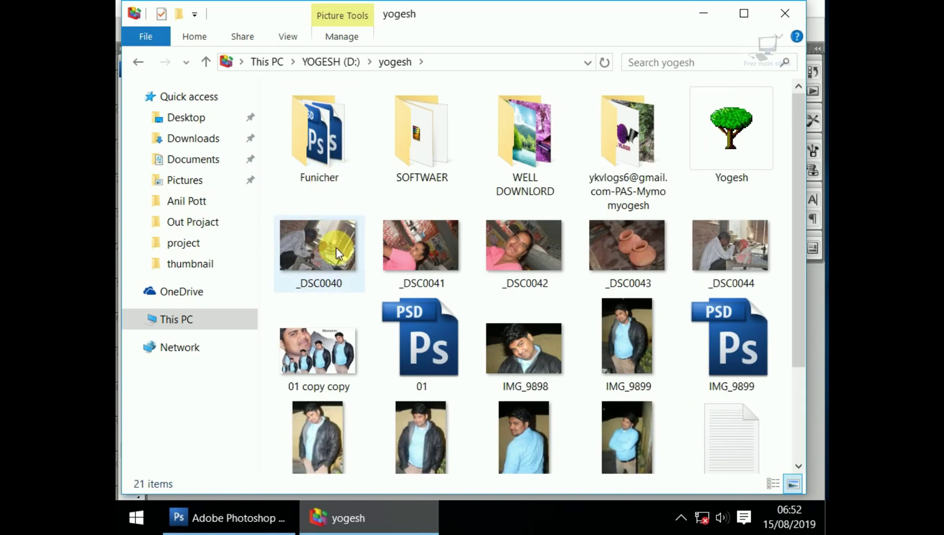
pyautogui.doubleClick(731, 129)
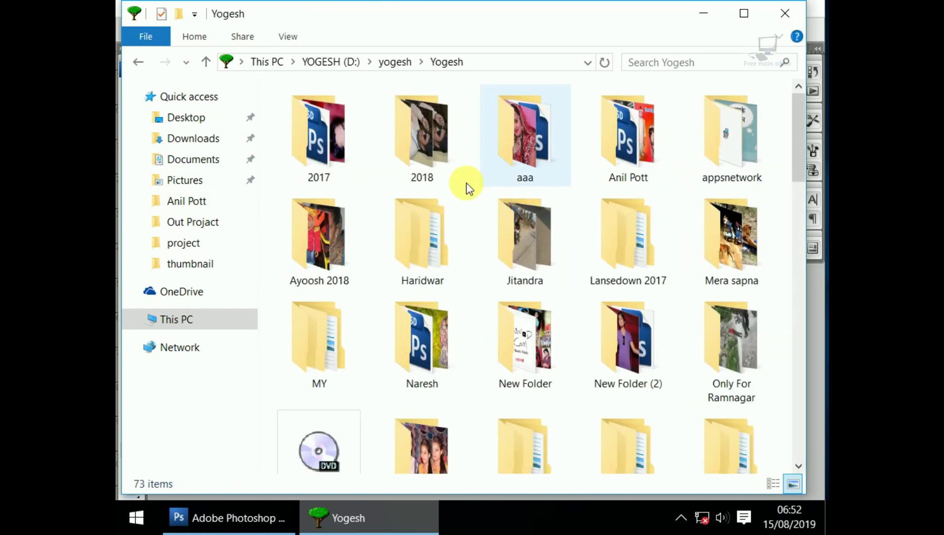
# Step: Open Youtube > Thumbnail and open the 4000 Photoshop file
pyautogui.scroll(-3, 386, 399)
pyautogui.scroll(-4, 458, 346)
pyautogui.click(625, 238)
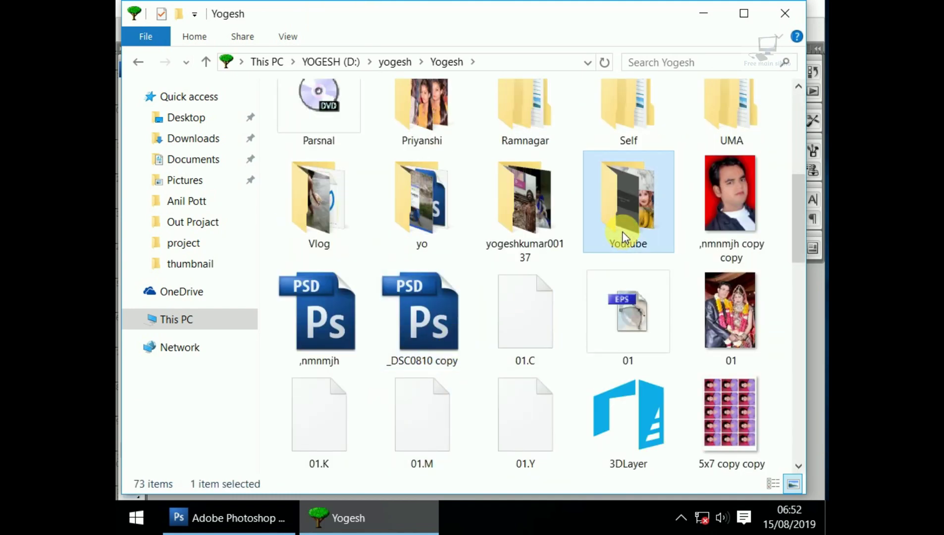
pyautogui.doubleClick(625, 238)
pyautogui.scroll(-2, 489, 281)
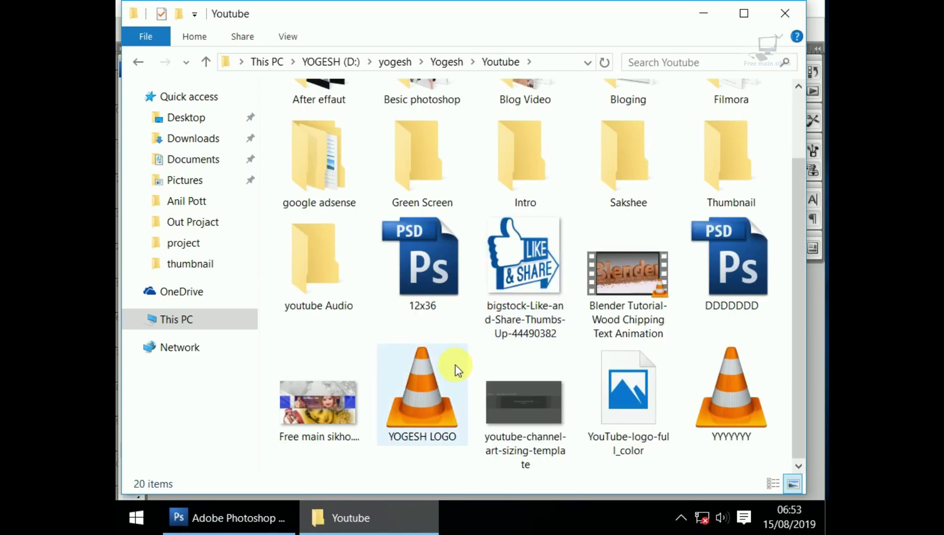
pyautogui.scroll(2, 458, 370)
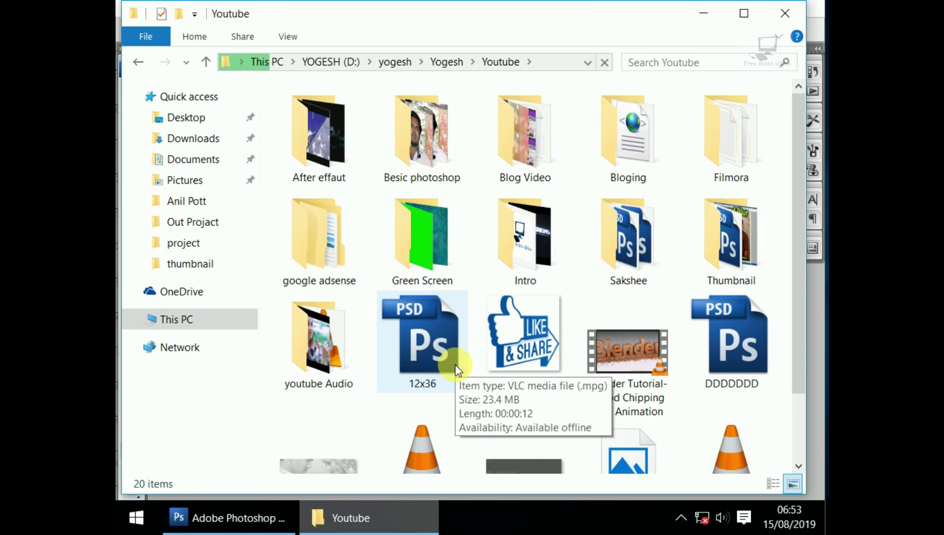
pyautogui.click(744, 240)
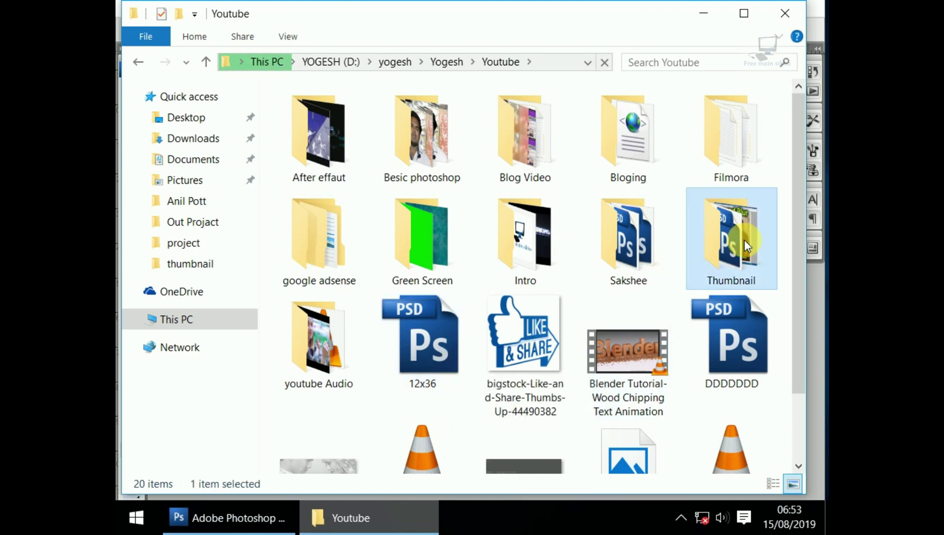
pyautogui.doubleClick(738, 242)
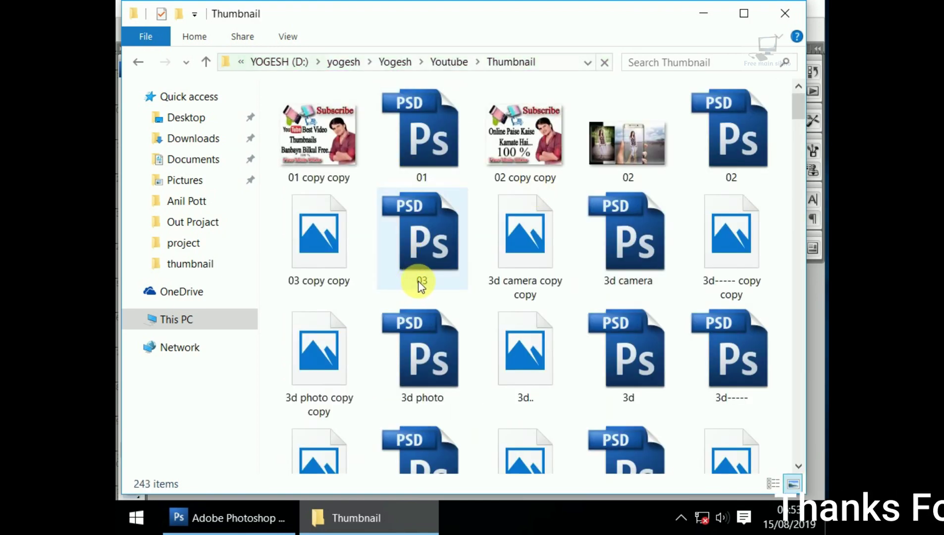
pyautogui.scroll(-3, 419, 286)
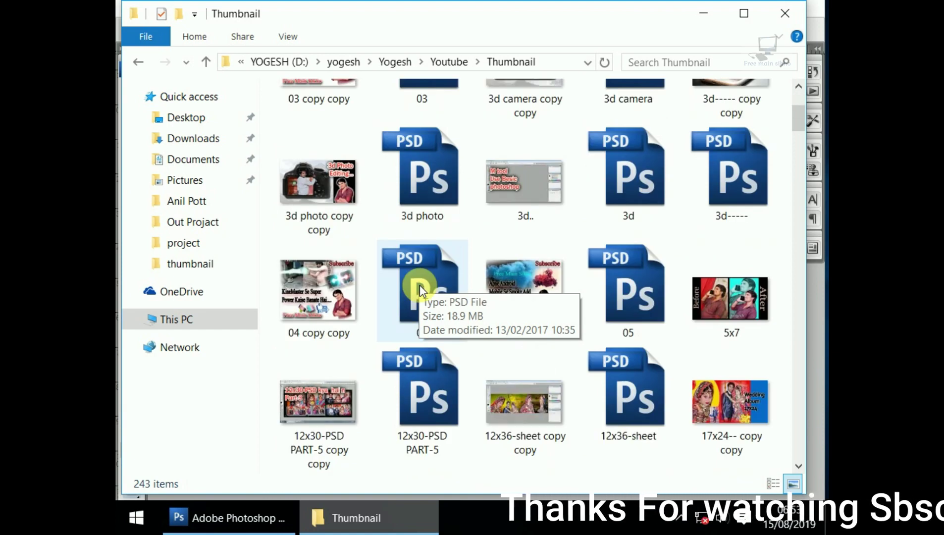
pyautogui.scroll(-3, 420, 285)
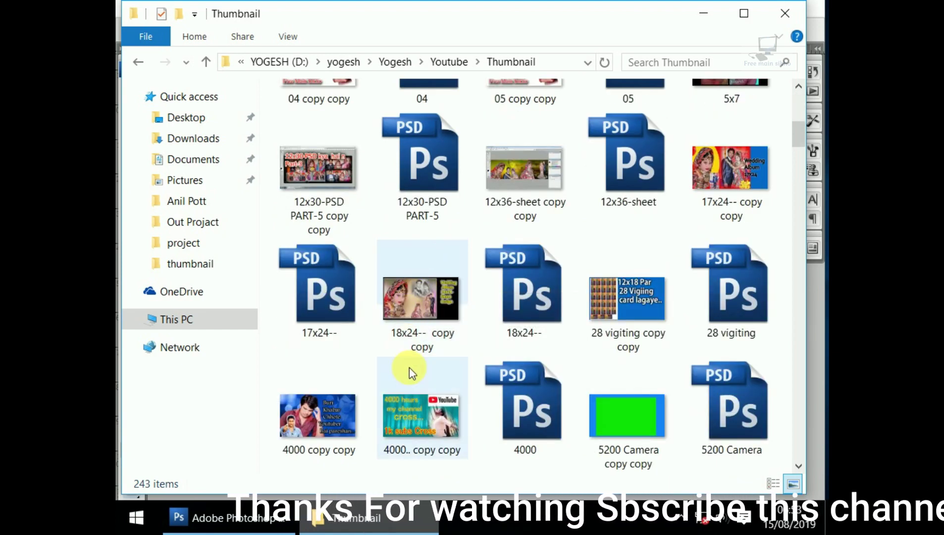
pyautogui.moveTo(525, 421)
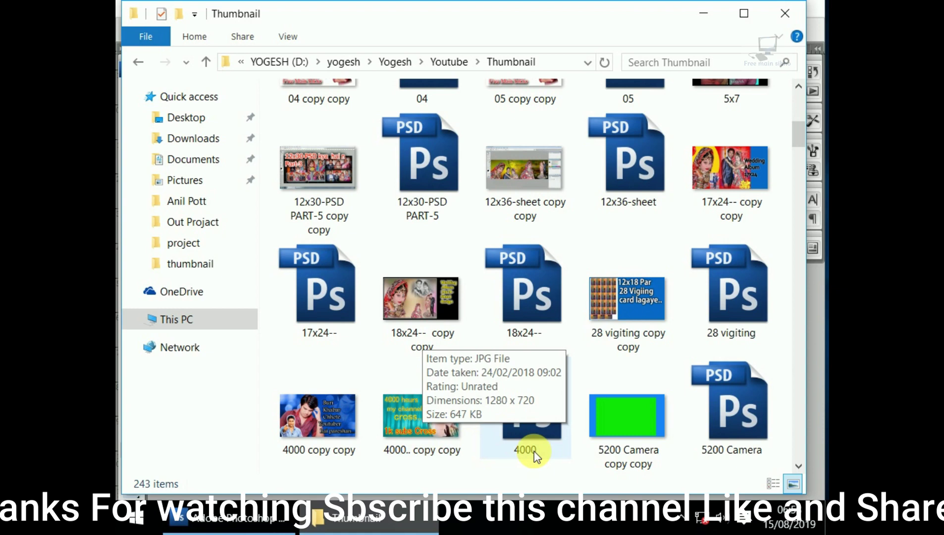
pyautogui.doubleClick(541, 411)
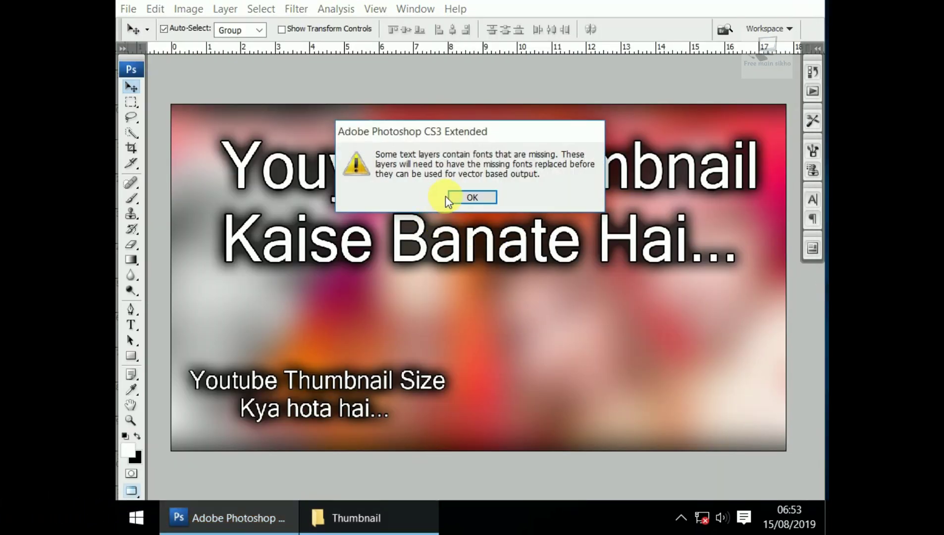
# Step: Dismiss the missing-fonts warning, leave full-screen view, and keep the 4000 logo in place
pyautogui.click(451, 196)
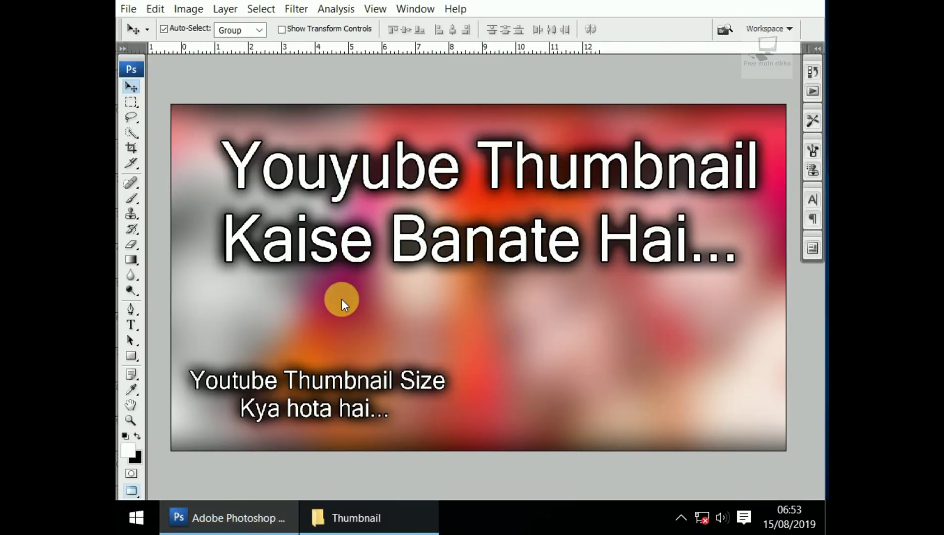
pyautogui.press('f')
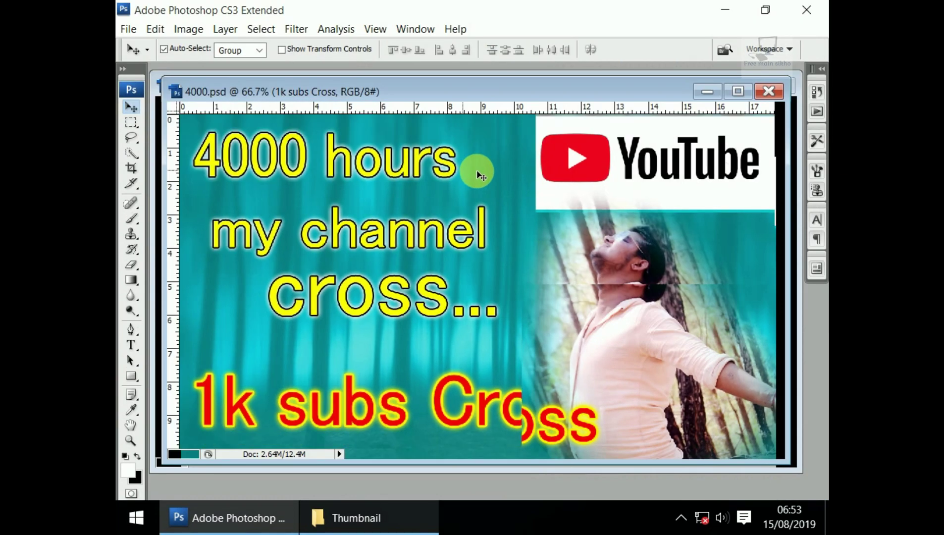
pyautogui.moveTo(501, 83); pyautogui.dragTo(301, 63)
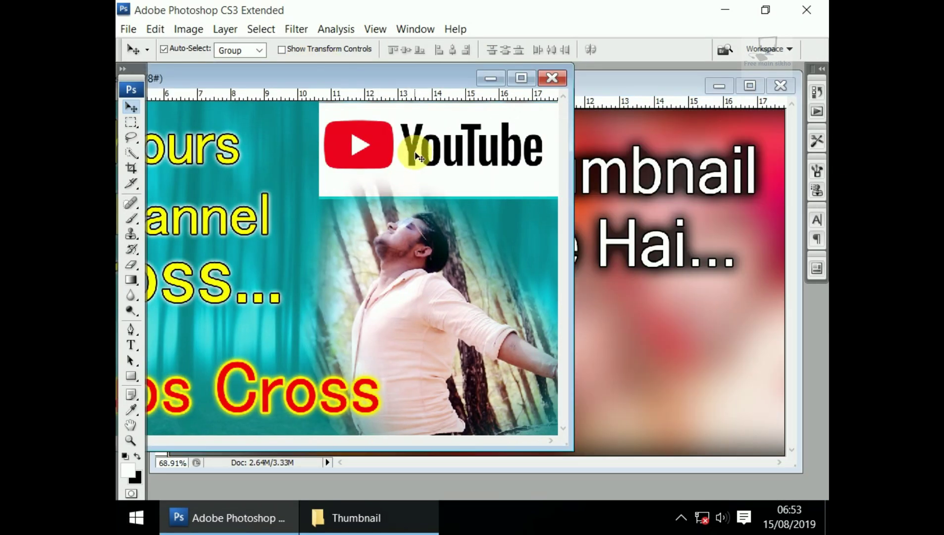
pyautogui.moveTo(416, 159); pyautogui.dragTo(431, 292)
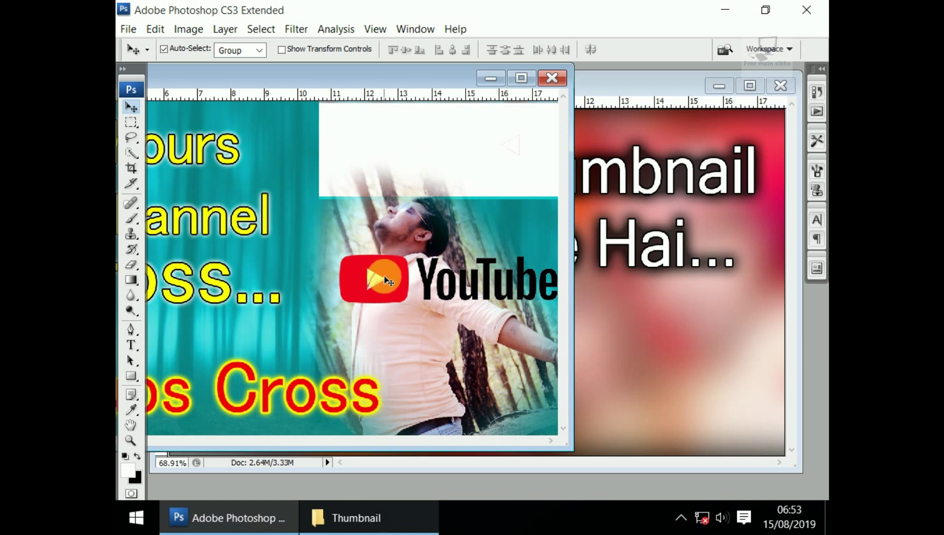
pyautogui.moveTo(373, 283); pyautogui.dragTo(386, 164)
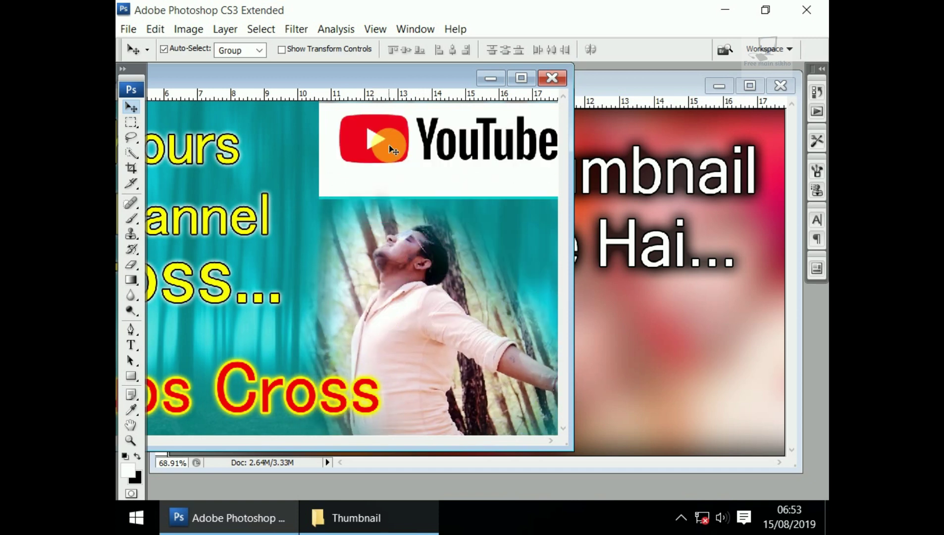
pyautogui.hotkey('ctrl', 'z')
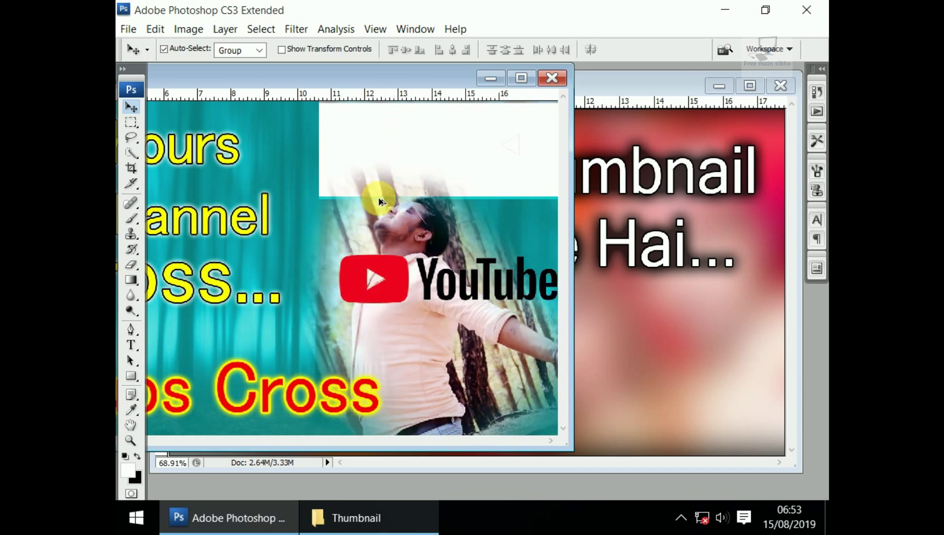
pyautogui.hotkey('ctrl', 'z')
# Step: Select the YouTube logo's Layer 1 and drag it into the thumbnail document
pyautogui.rightClick(381, 159)
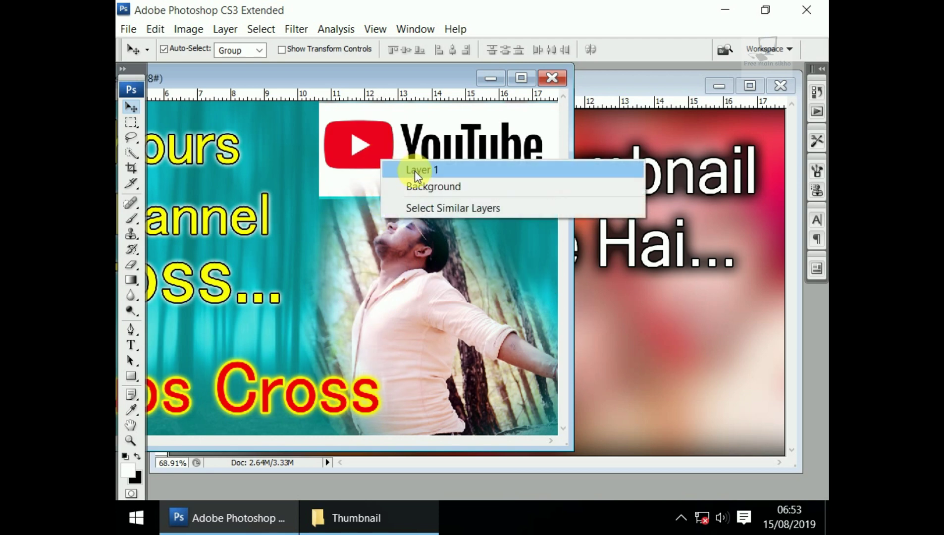
pyautogui.click(452, 174)
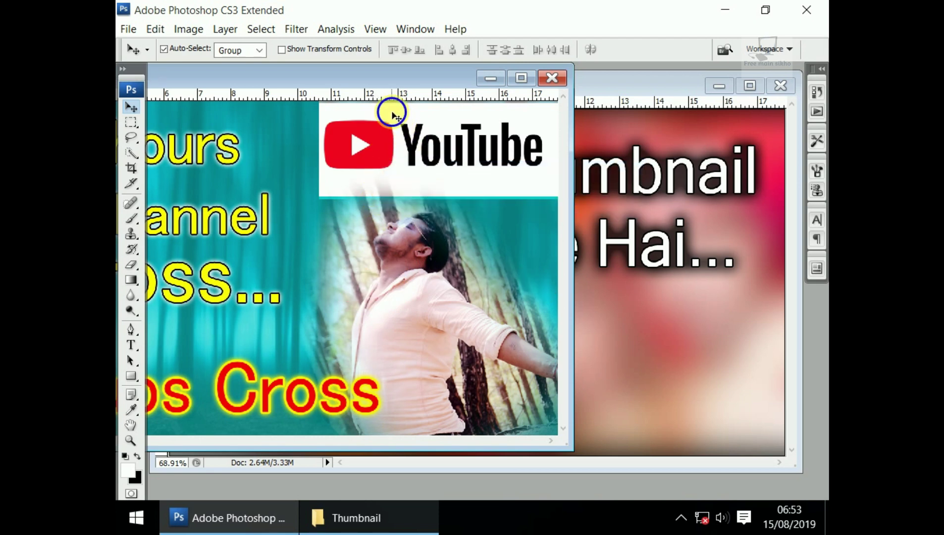
pyautogui.rightClick(391, 112)
pyautogui.click(301, 146)
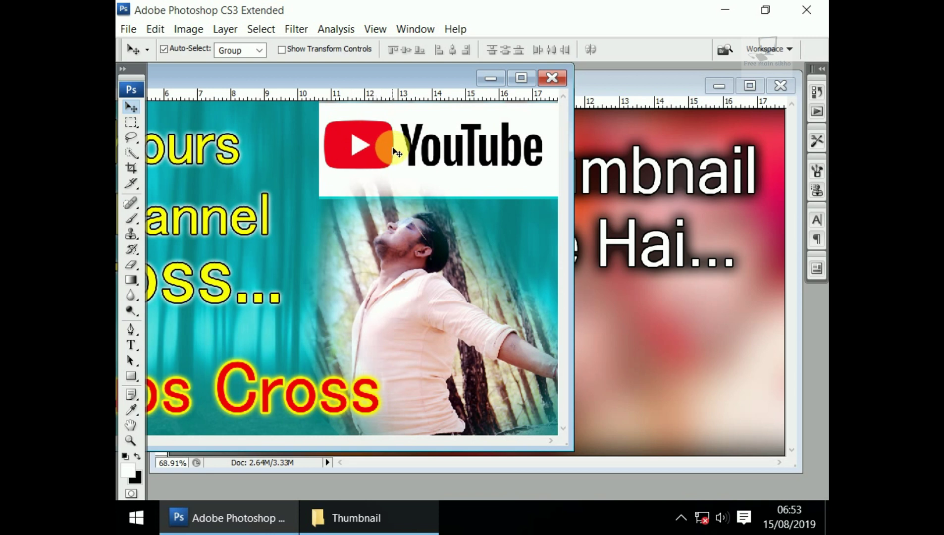
pyautogui.moveTo(379, 149); pyautogui.dragTo(659, 382)
# Step: Scale the YouTube logo to about 125% in the thumbnail's lower-right area
pyautogui.press('f')
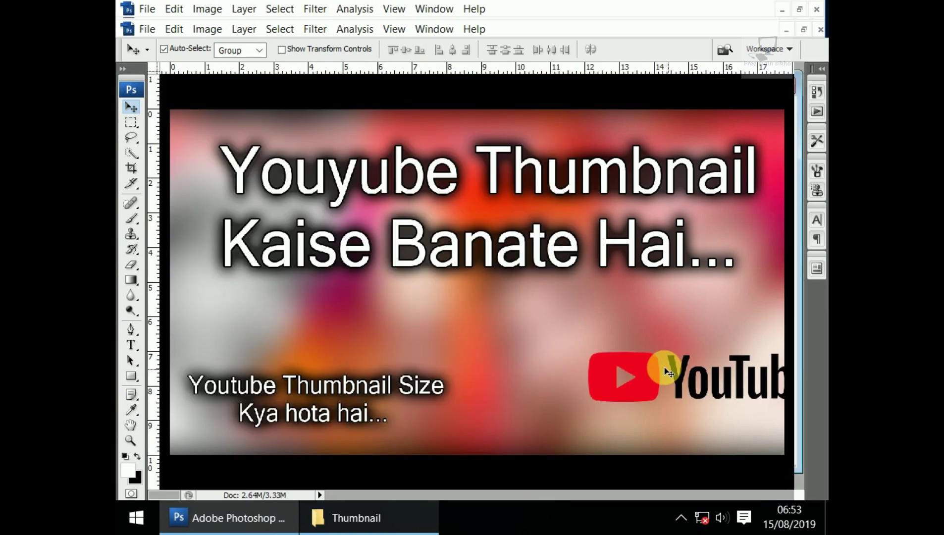
pyautogui.hotkey('ctrl', 't')
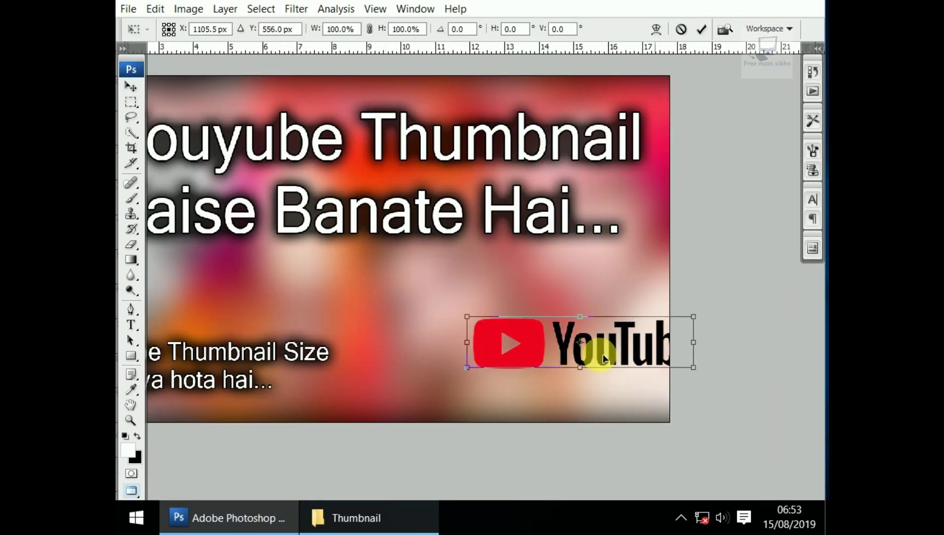
pyautogui.moveTo(573, 342); pyautogui.dragTo(564, 360)
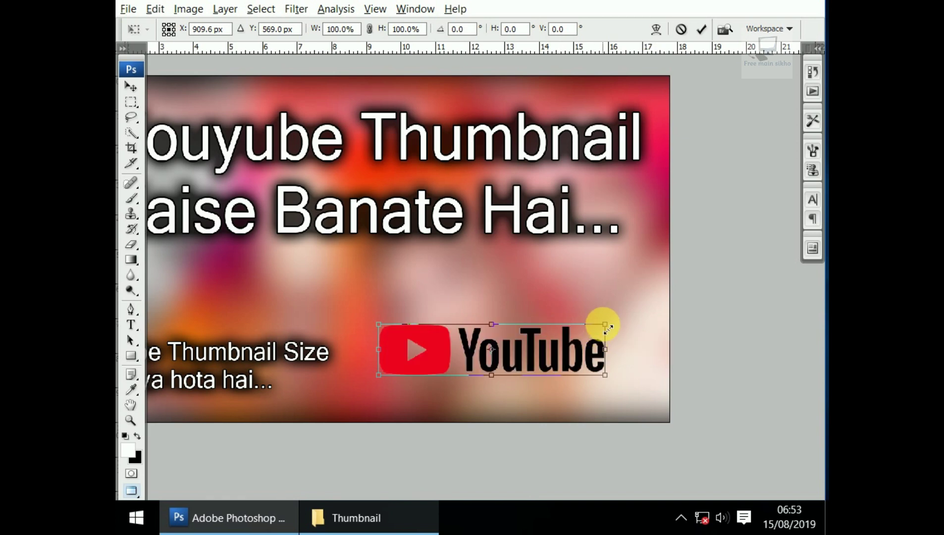
pyautogui.moveTo(605, 324); pyautogui.dragTo(633, 318)
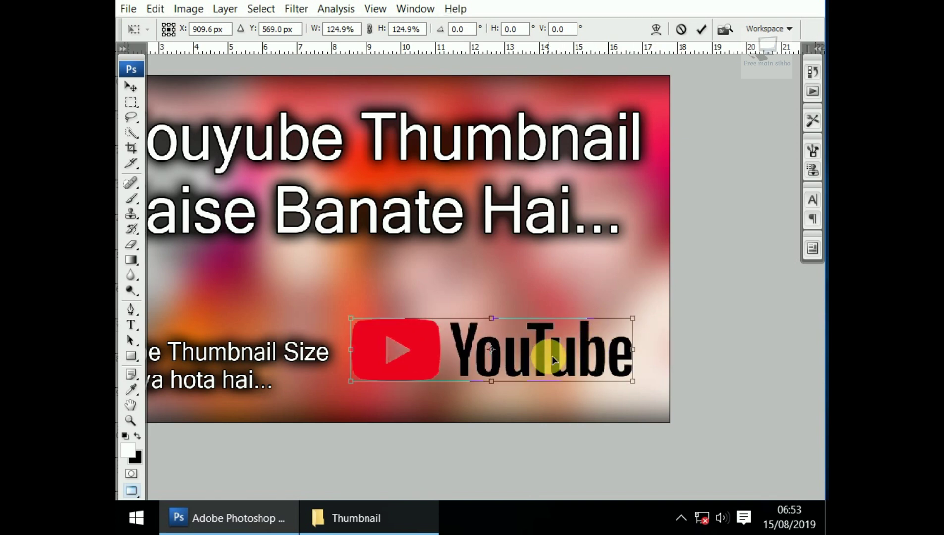
pyautogui.moveTo(552, 356); pyautogui.dragTo(558, 356)
pyautogui.press('Return')
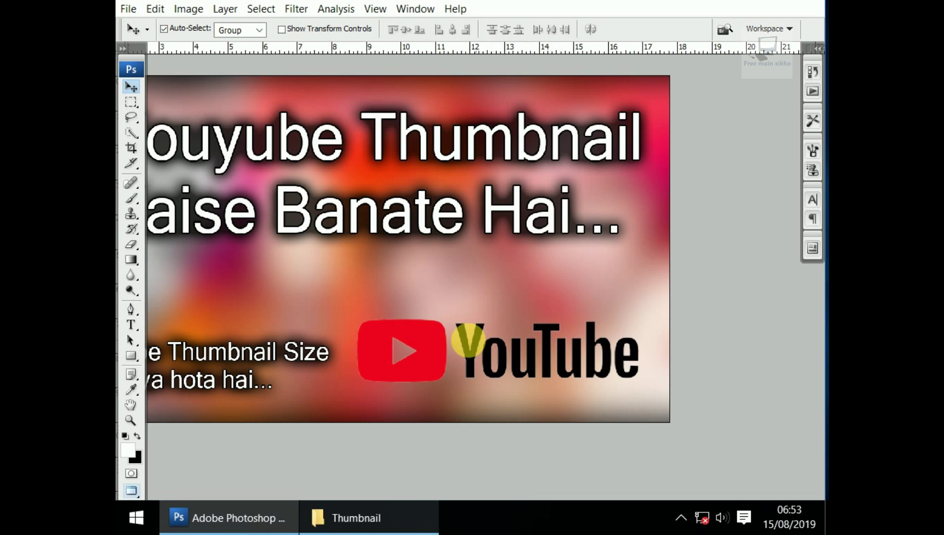
# Step: Try maximum lightness on the blurred photo Layer 1, then revert to the blurred photo
pyautogui.rightClick(397, 267)
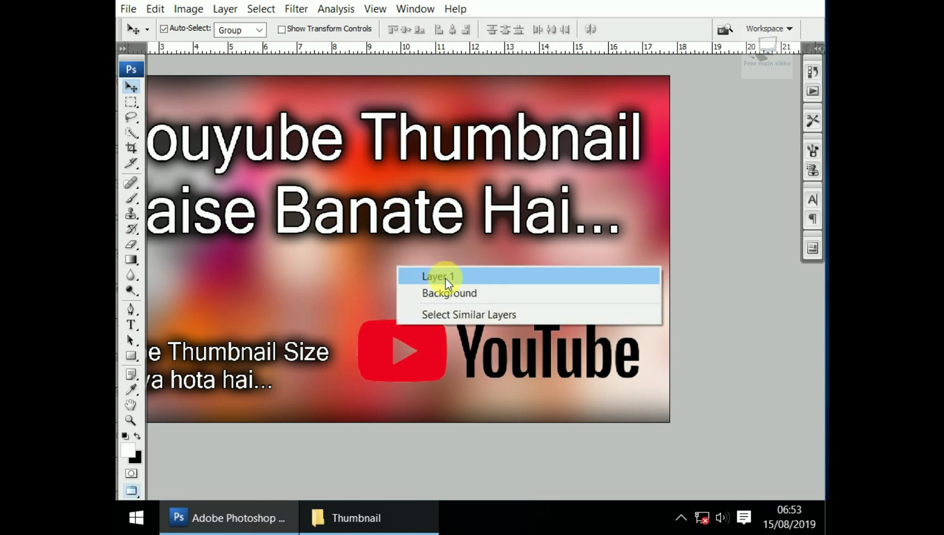
pyautogui.click(444, 277)
pyautogui.hotkey('ctrl', 'u')
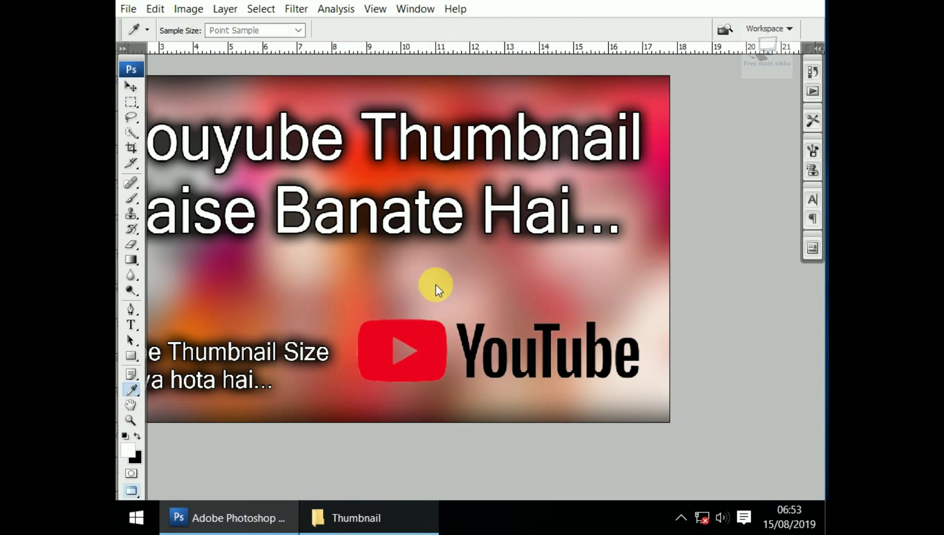
pyautogui.moveTo(447, 258); pyautogui.dragTo(639, 285)
pyautogui.press('Return')
pyautogui.hotkey('ctrl', 't')
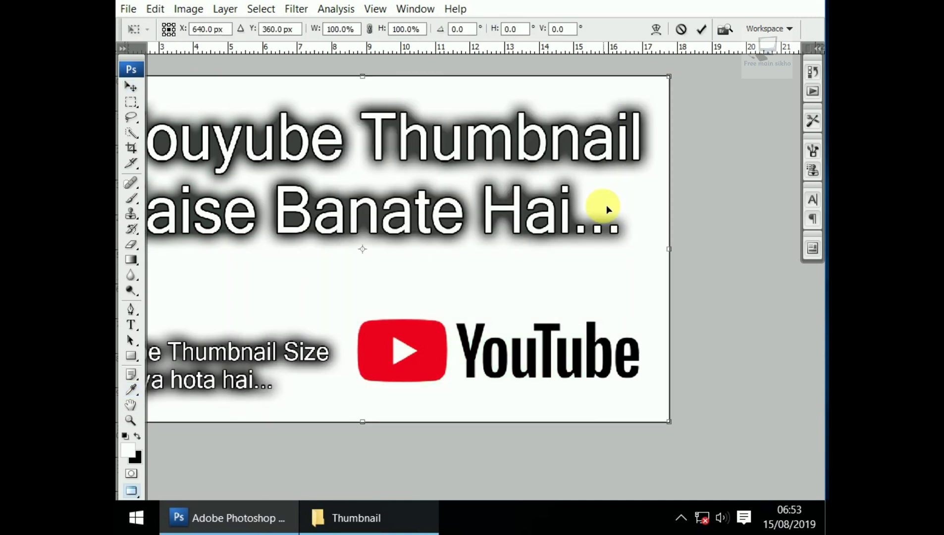
pyautogui.press('alt')
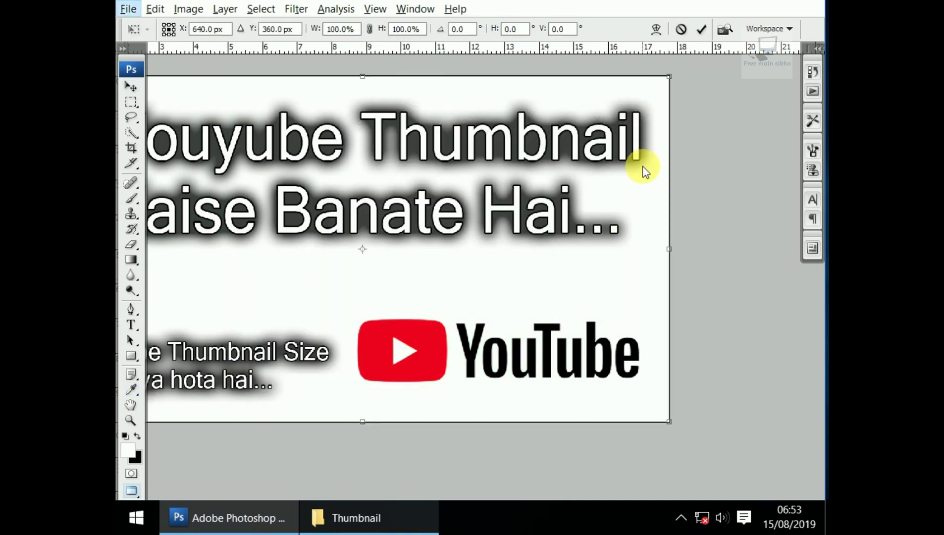
pyautogui.doubleClick(613, 229)
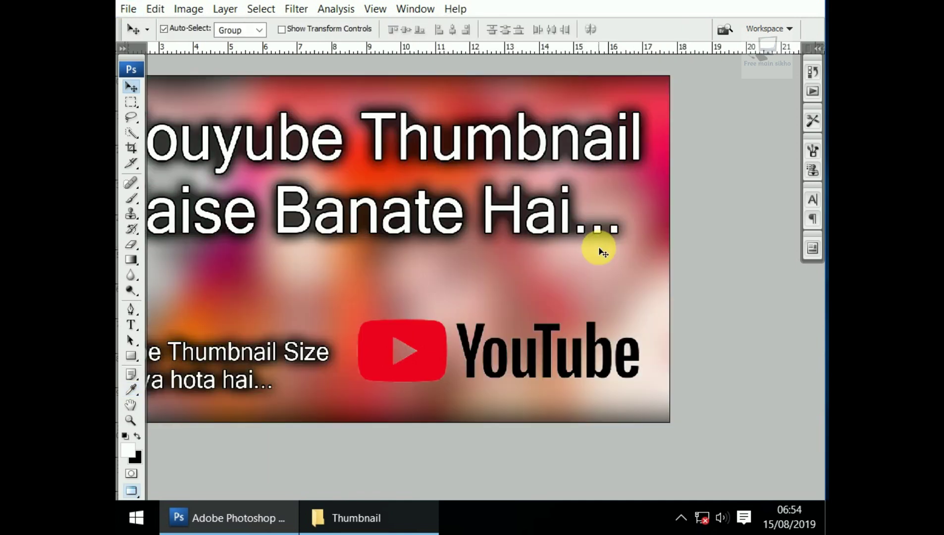
# Step: Duplicate the blurred photo layer and select the new Layer 1 copy
pyautogui.rightClick(391, 266)
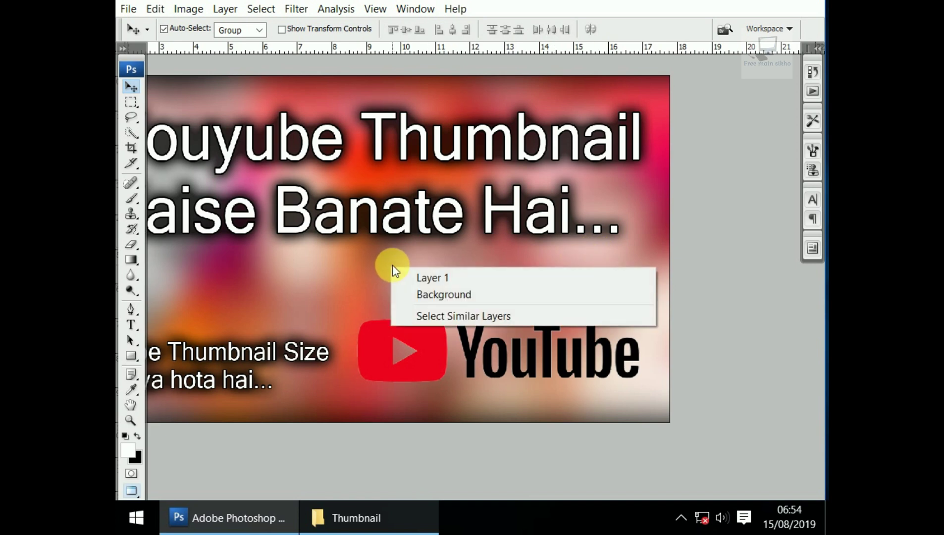
pyautogui.click(459, 282)
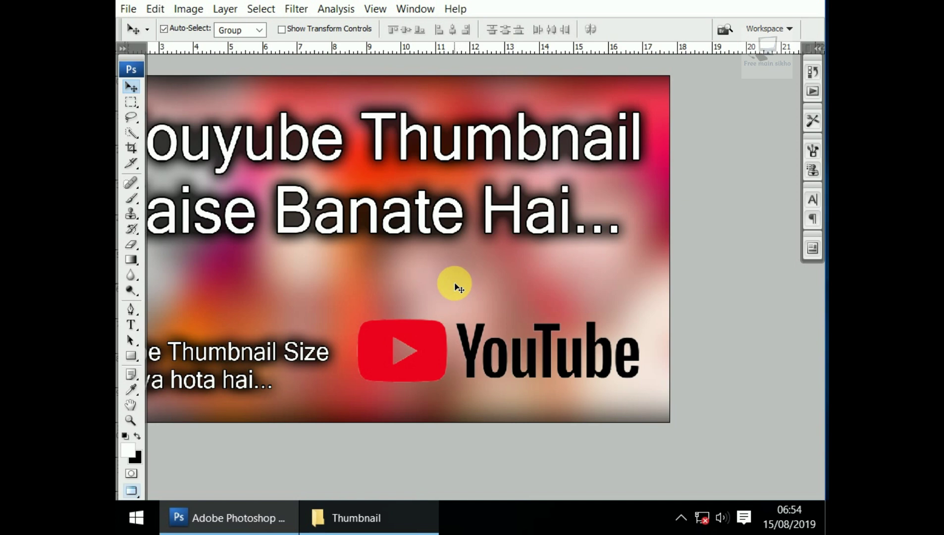
pyautogui.rightClick(456, 285)
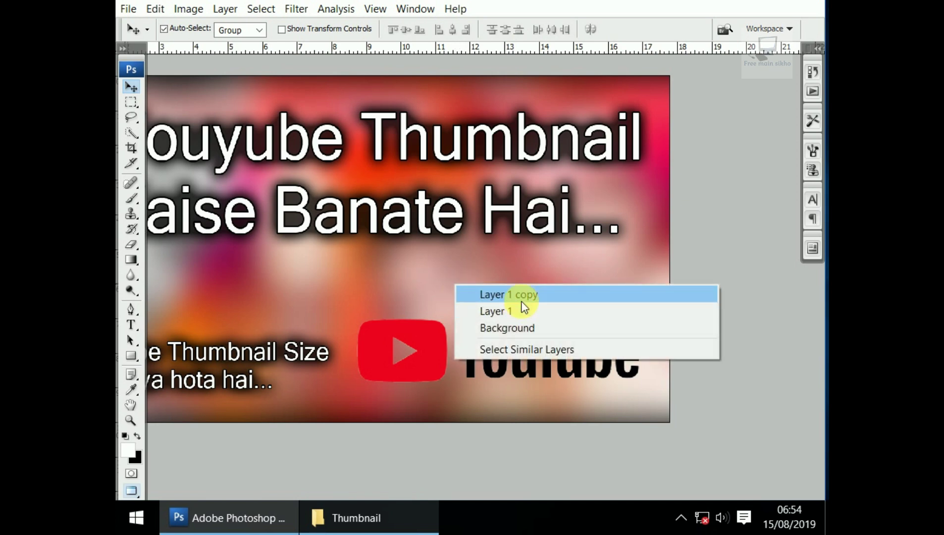
pyautogui.click(520, 297)
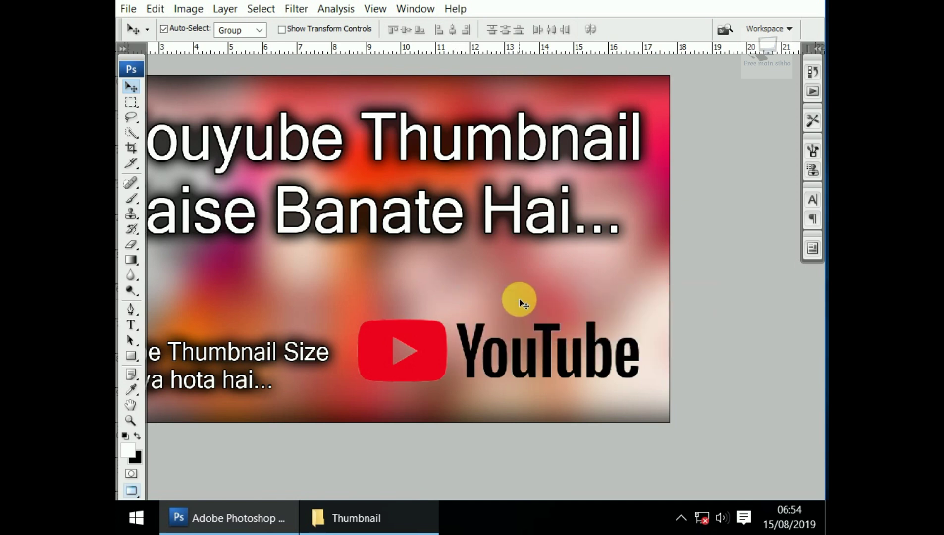
# Step: Turn Layer 1 copy pure white using Hue/Saturation at full lightness
pyautogui.press('i')
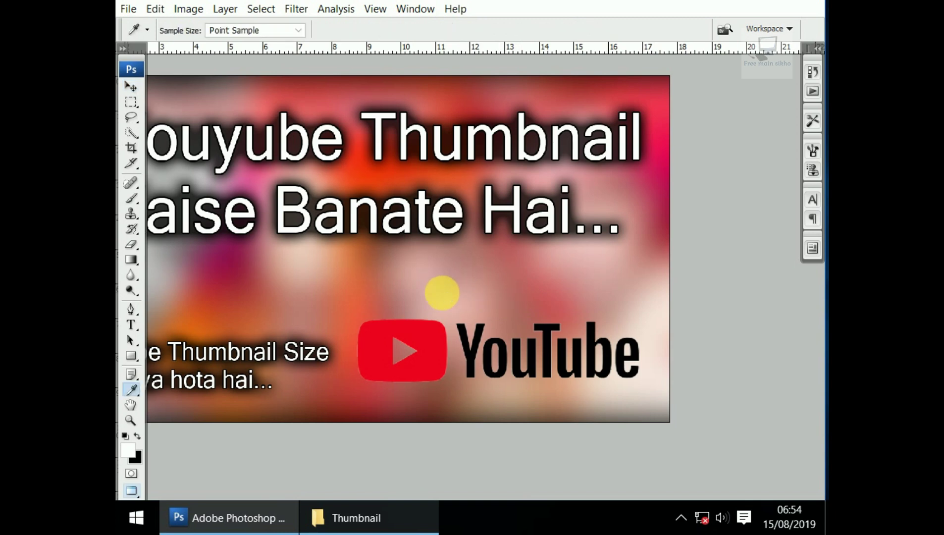
pyautogui.hotkey('ctrl', 'u')
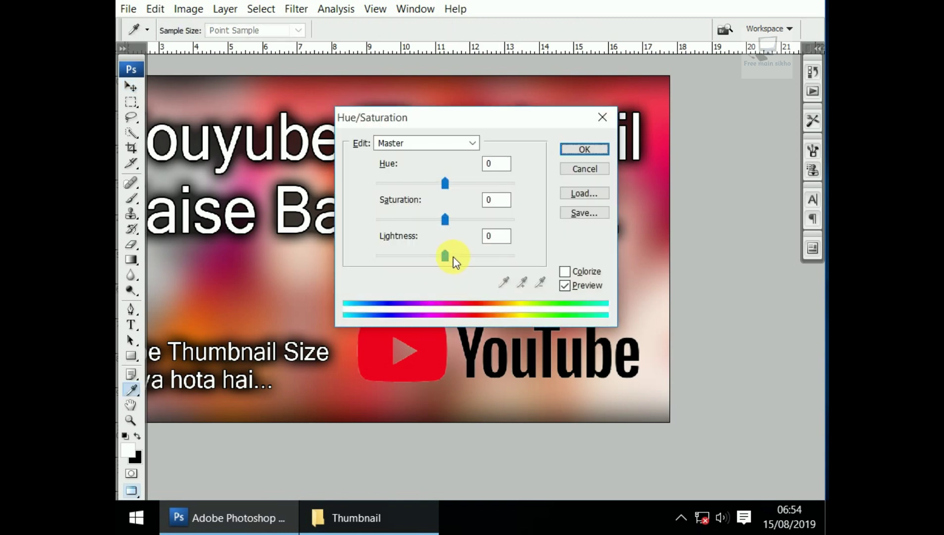
pyautogui.moveTo(453, 256); pyautogui.dragTo(513, 256)
pyautogui.click(584, 149)
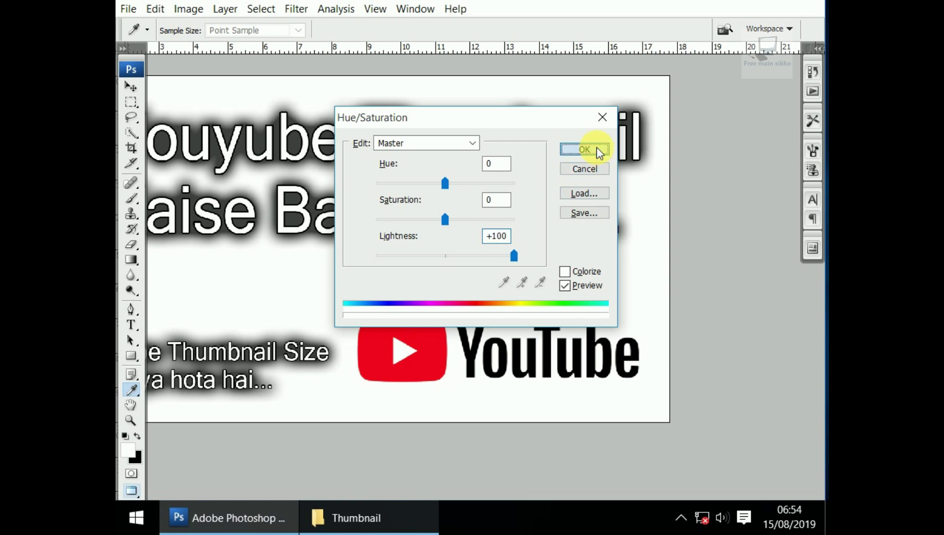
# Step: Squash the white layer into a horizontal band behind the YouTube logo
pyautogui.press('v')
pyautogui.hotkey('ctrl', 't')
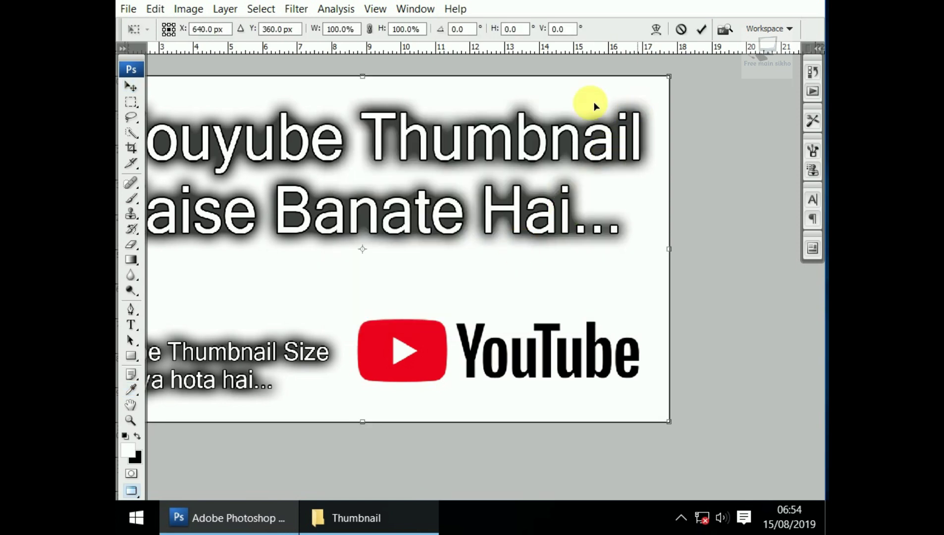
pyautogui.scroll(3, 365, 114)
pyautogui.moveTo(365, 114); pyautogui.dragTo(379, 448)
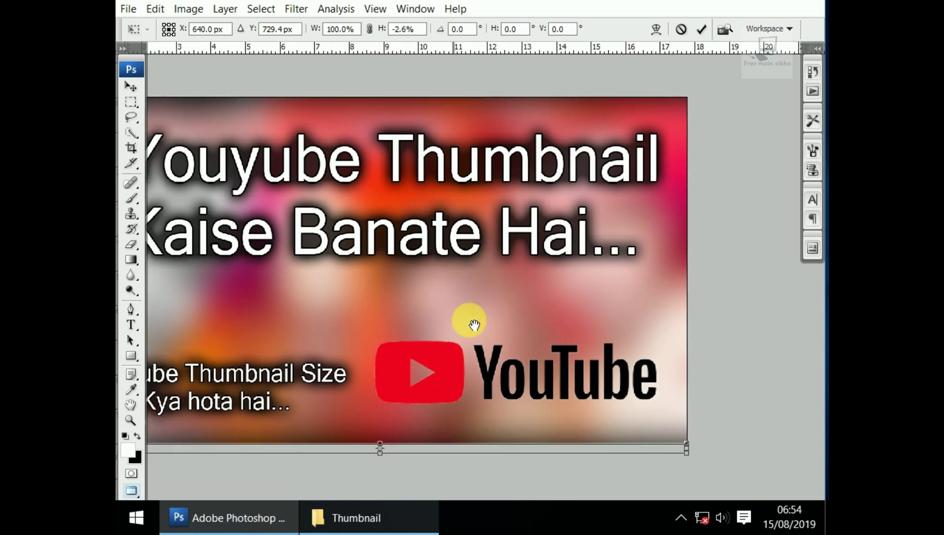
pyautogui.moveTo(474, 324); pyautogui.dragTo(508, 296)
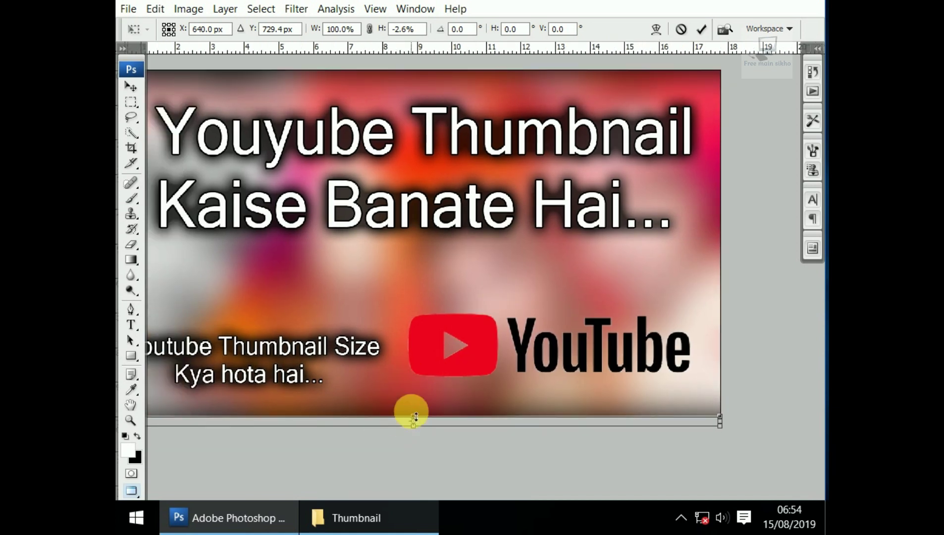
pyautogui.moveTo(412, 414); pyautogui.dragTo(414, 382)
pyautogui.moveTo(467, 412); pyautogui.dragTo(523, 354)
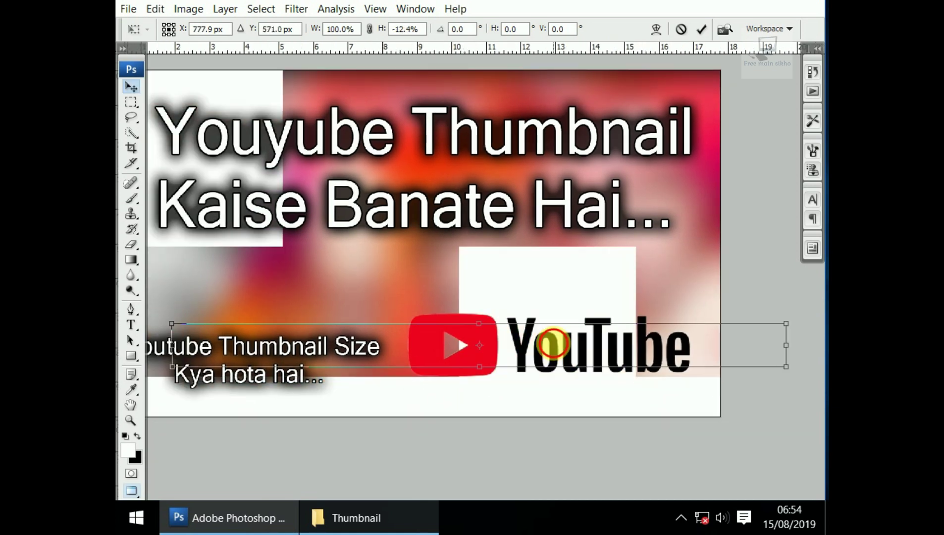
pyautogui.press('Return')
pyautogui.hotkey('ctrl', 't')
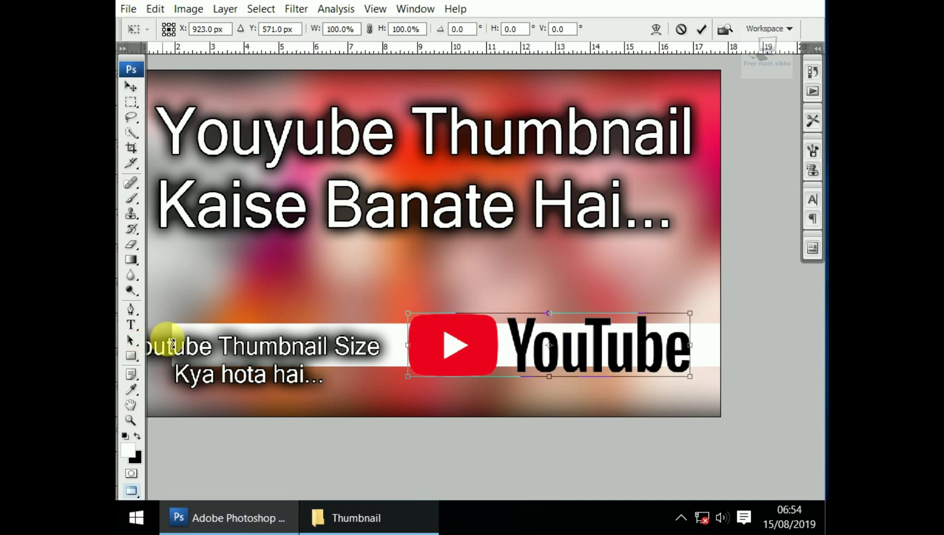
pyautogui.press('Return')
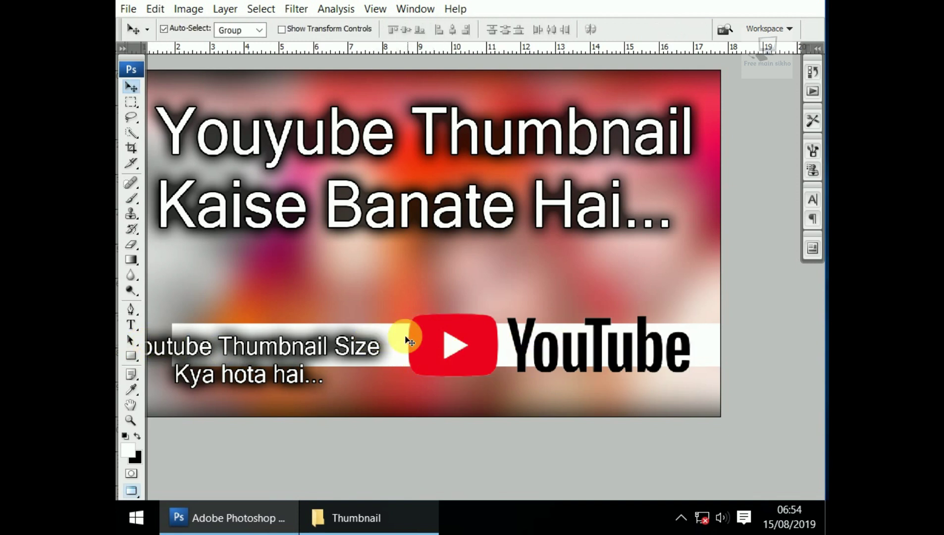
# Step: Reselect Layer 1 copy and shift the white band right and slightly down
pyautogui.rightClick(394, 335)
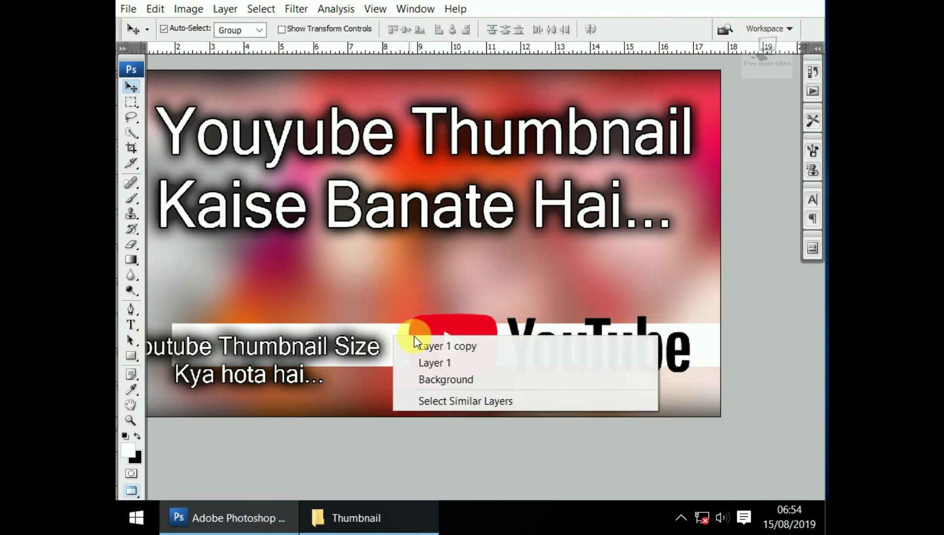
pyautogui.click(449, 344)
pyautogui.hotkey('ctrl', 't')
pyautogui.moveTo(158, 344); pyautogui.dragTo(359, 369)
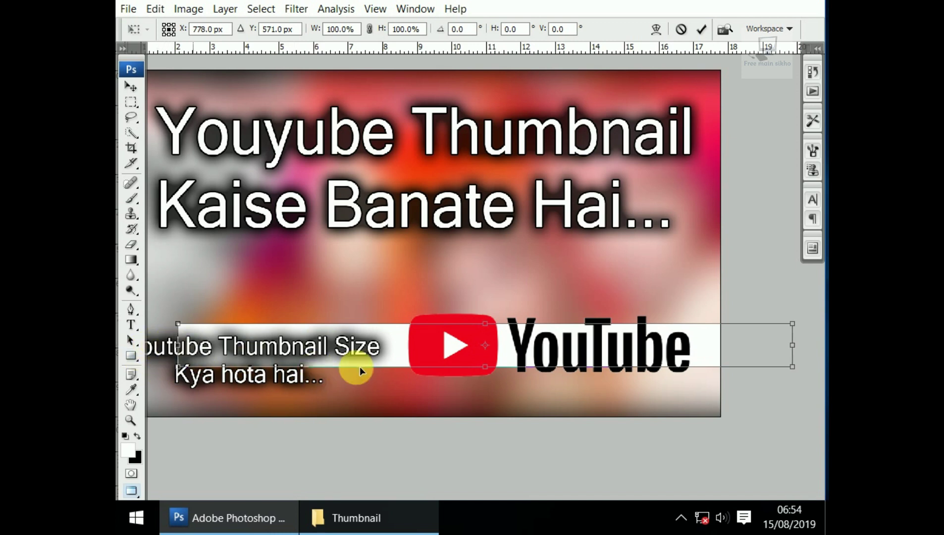
pyautogui.press('Return')
# Step: Narrow and heighten the band into a compact panel framing the logo, nudged slightly down
pyautogui.hotkey('ctrl', 't')
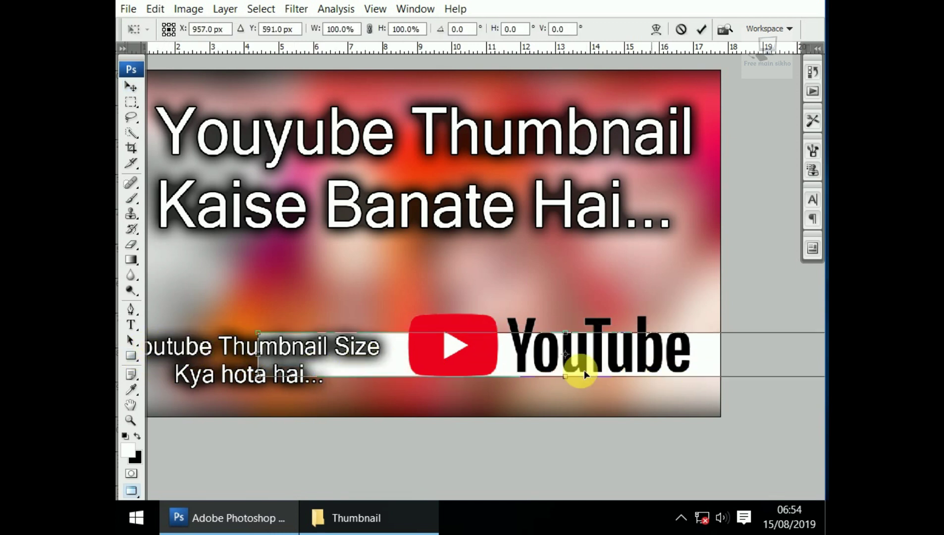
pyautogui.scroll(-1, 625, 352)
pyautogui.scroll(-1, 625, 352)
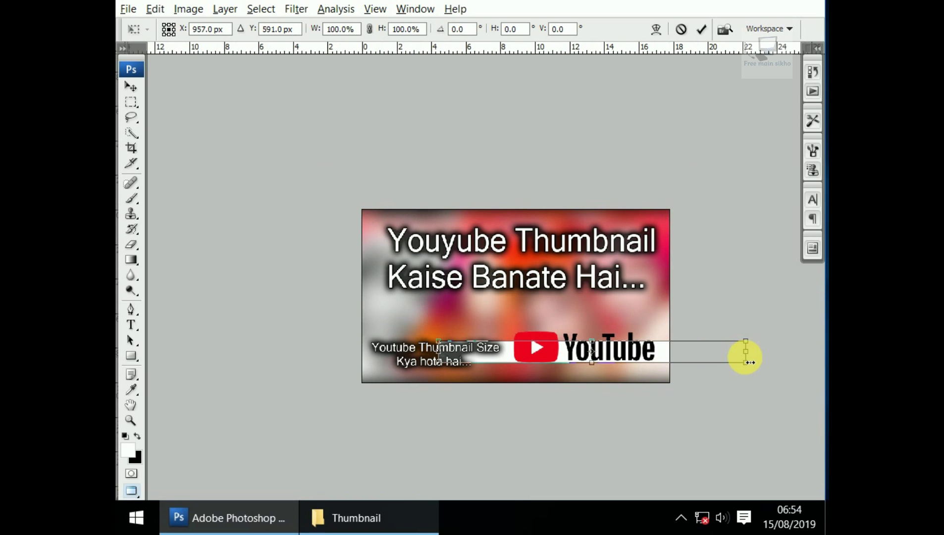
pyautogui.moveTo(750, 362); pyautogui.dragTo(678, 366)
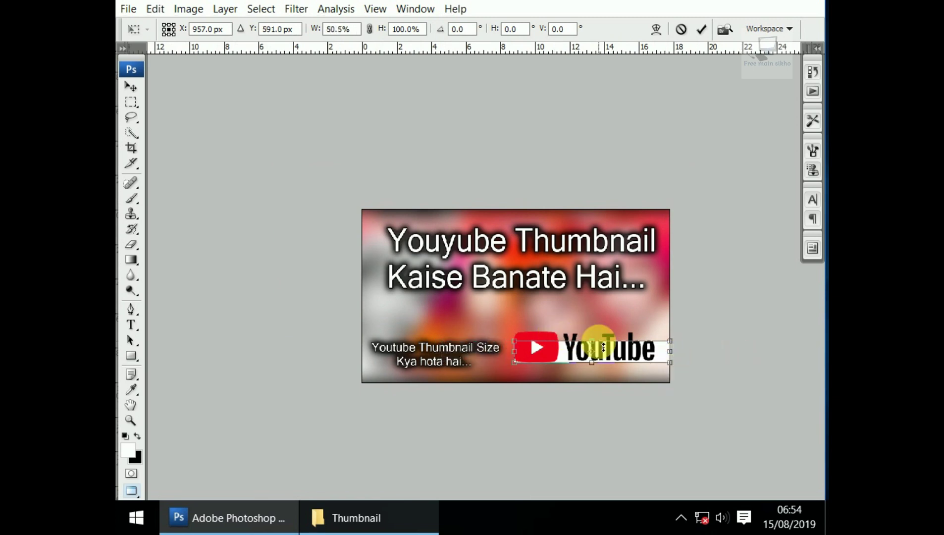
pyautogui.moveTo(591, 340); pyautogui.dragTo(592, 324)
pyautogui.moveTo(625, 353); pyautogui.dragTo(624, 355)
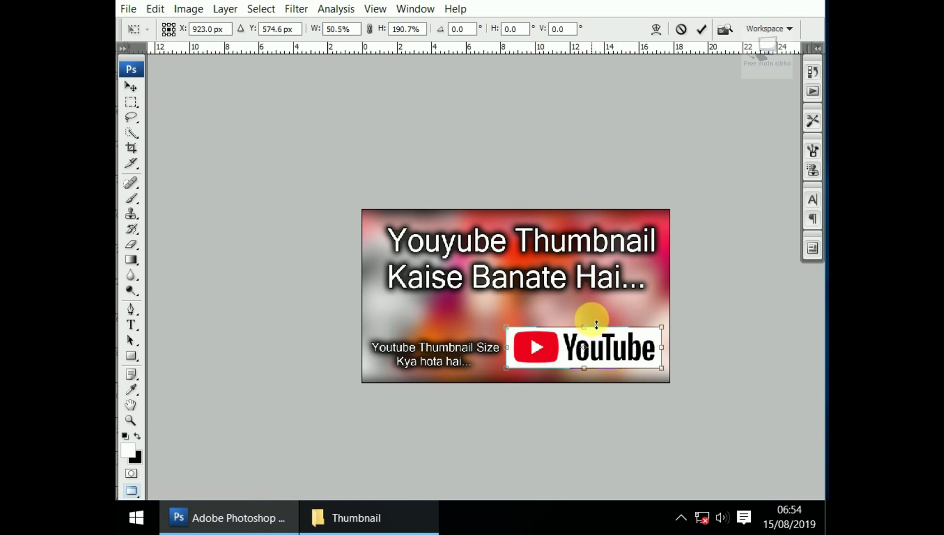
pyautogui.moveTo(592, 329); pyautogui.dragTo(592, 323)
pyautogui.press('Return')
pyautogui.press('Down')
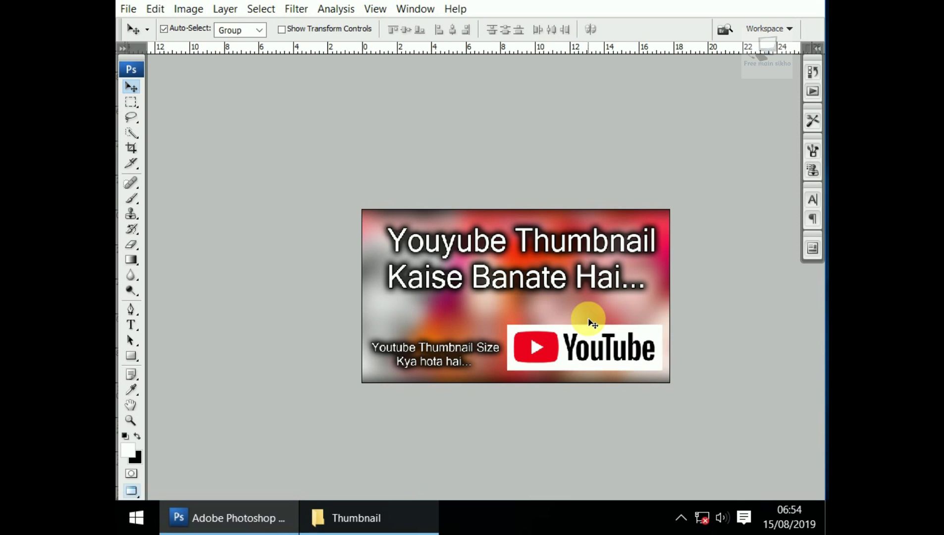
pyautogui.hotkey('ctrl', '+')
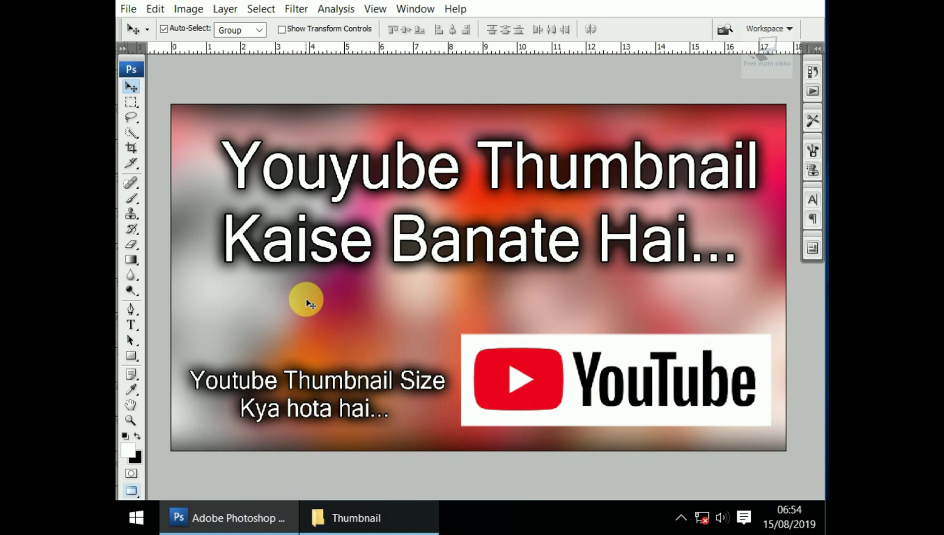
pyautogui.rightClick(284, 283)
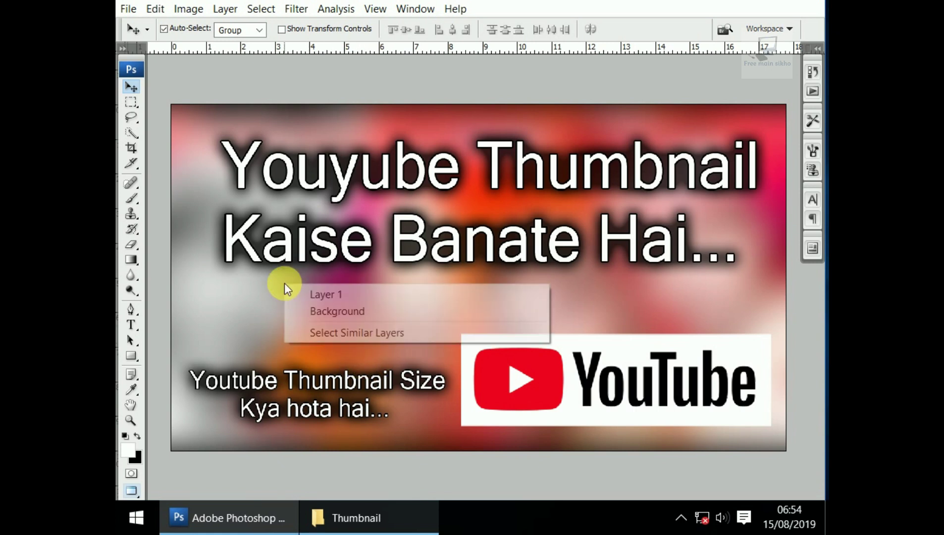
pyautogui.click(314, 295)
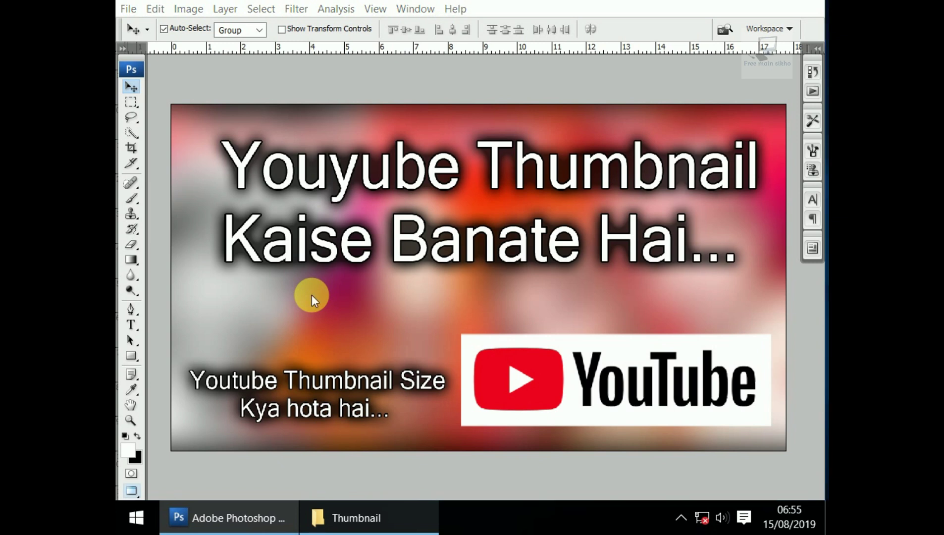
# Step: Save the thumbnail to the Desktop as the Photoshop file 'Test Thumbnail', accepting maximum compatibility
pyautogui.hotkey('ctrl', 's')
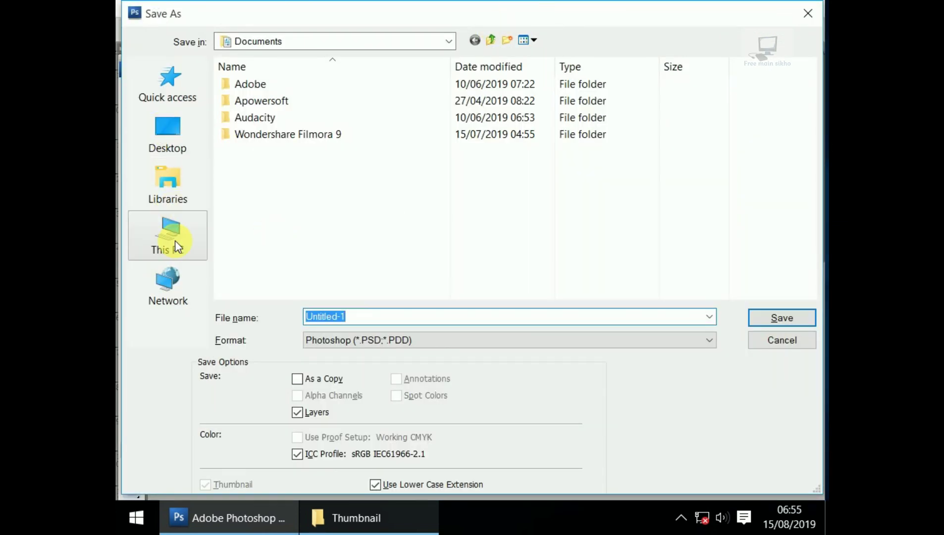
pyautogui.click(181, 176)
pyautogui.click(177, 136)
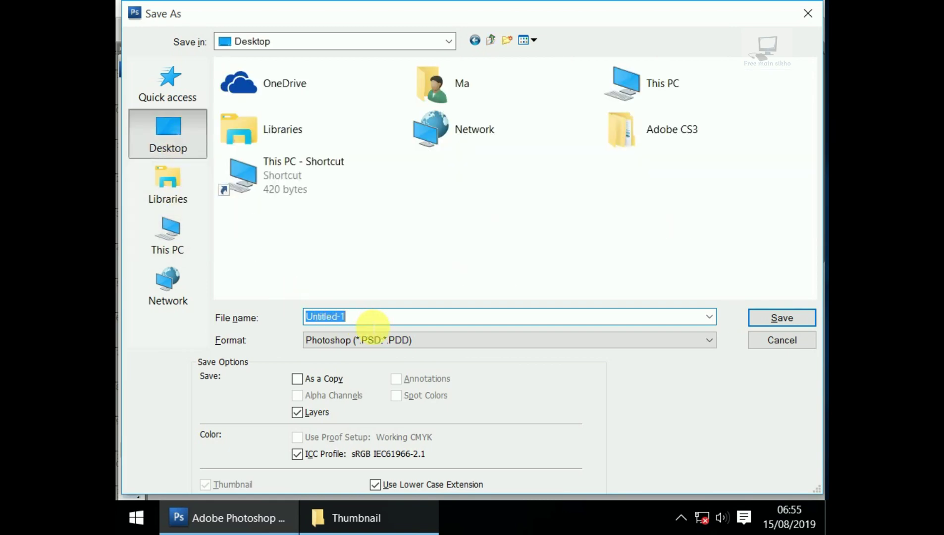
pyautogui.write('T')
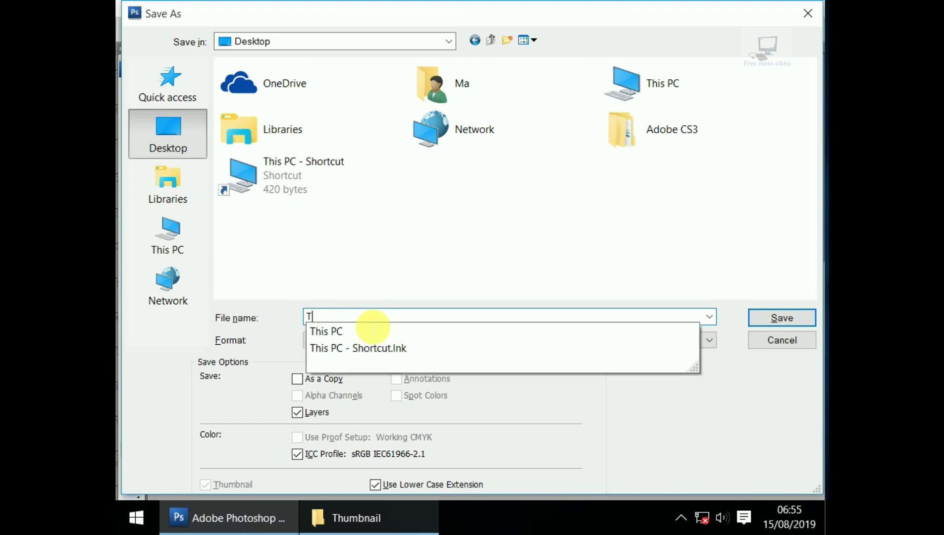
pyautogui.write('est Thumbnail')
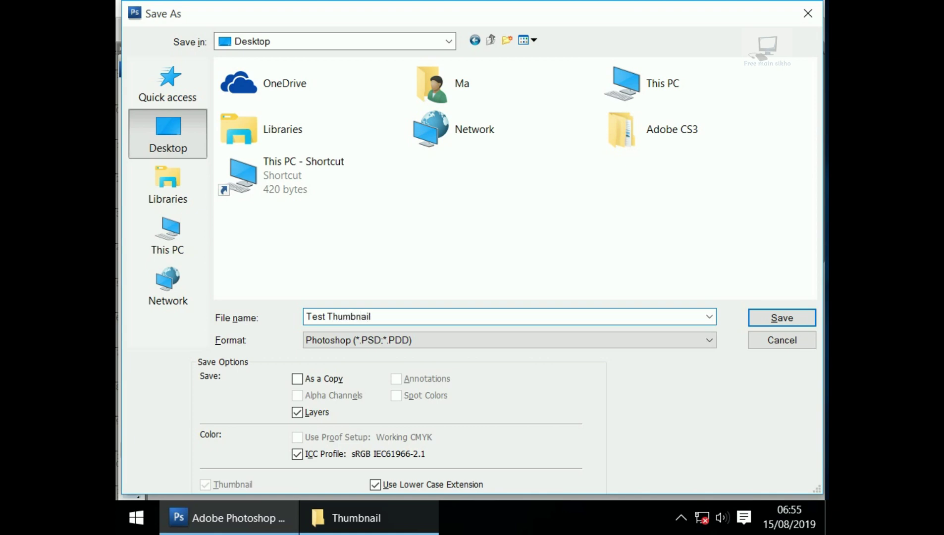
pyautogui.click(765, 318)
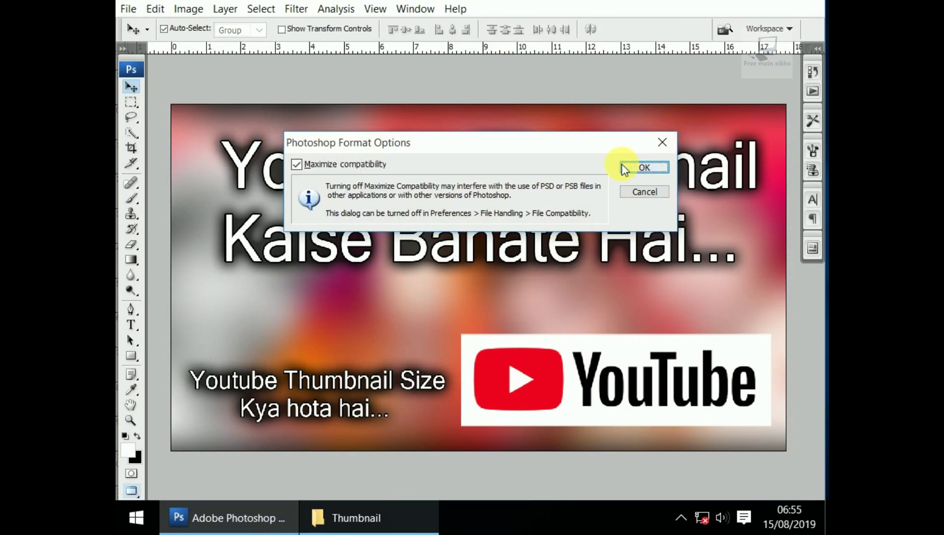
pyautogui.click(637, 164)
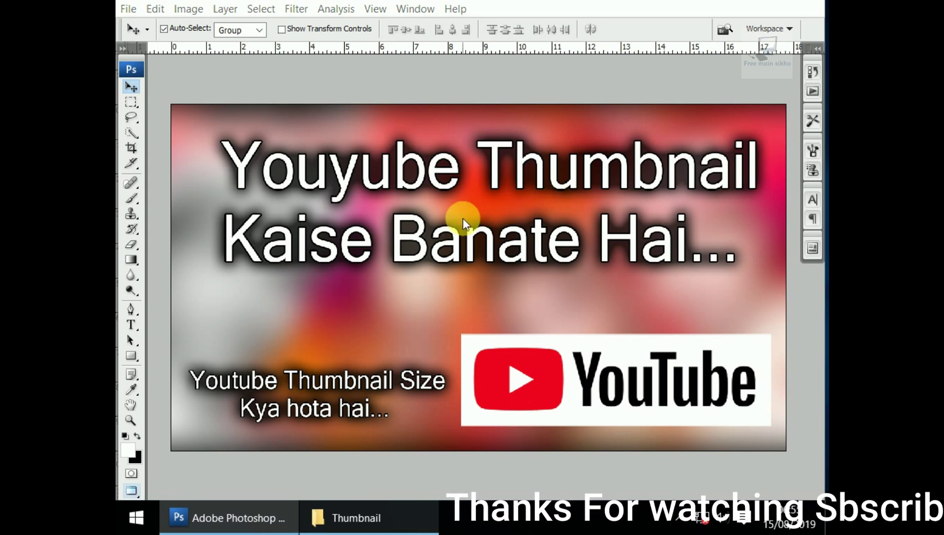
# Step: Save a JPEG copy of the thumbnail to the Desktop with the default JPEG quality settings
pyautogui.hotkey('ctrl', 'shift', 's')
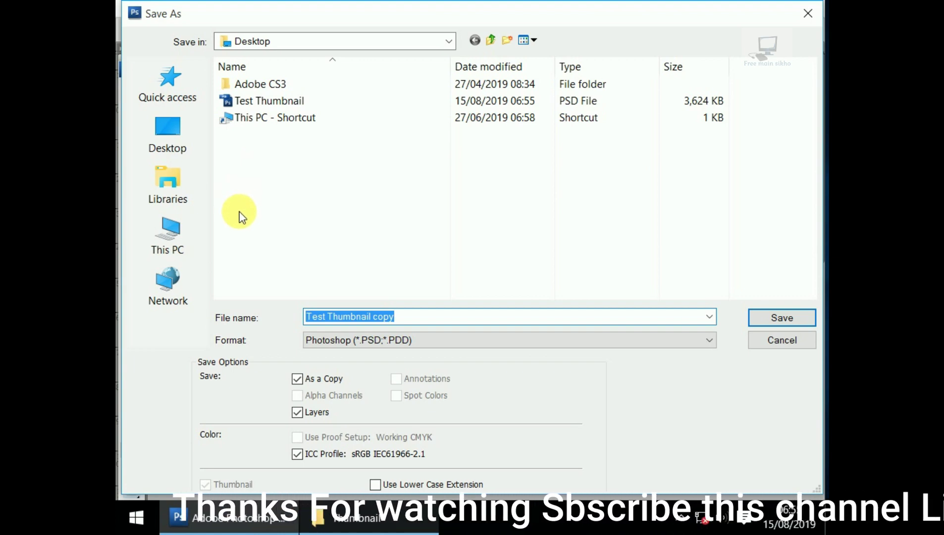
pyautogui.click(377, 341)
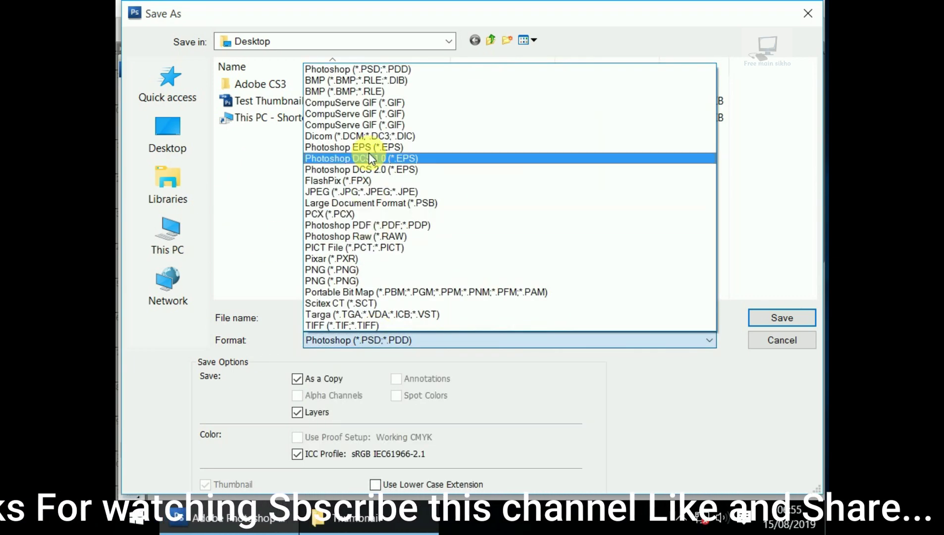
pyautogui.click(378, 191)
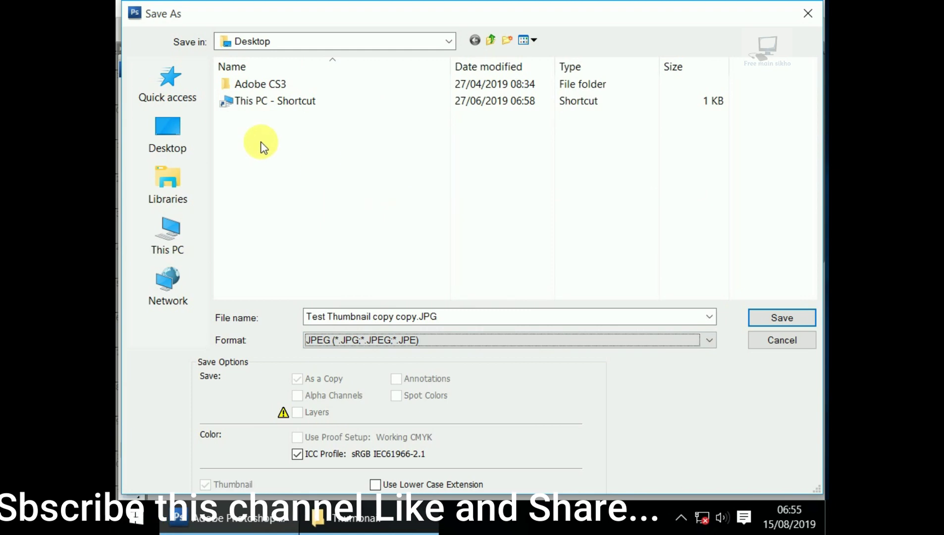
pyautogui.click(781, 320)
pyautogui.click(545, 132)
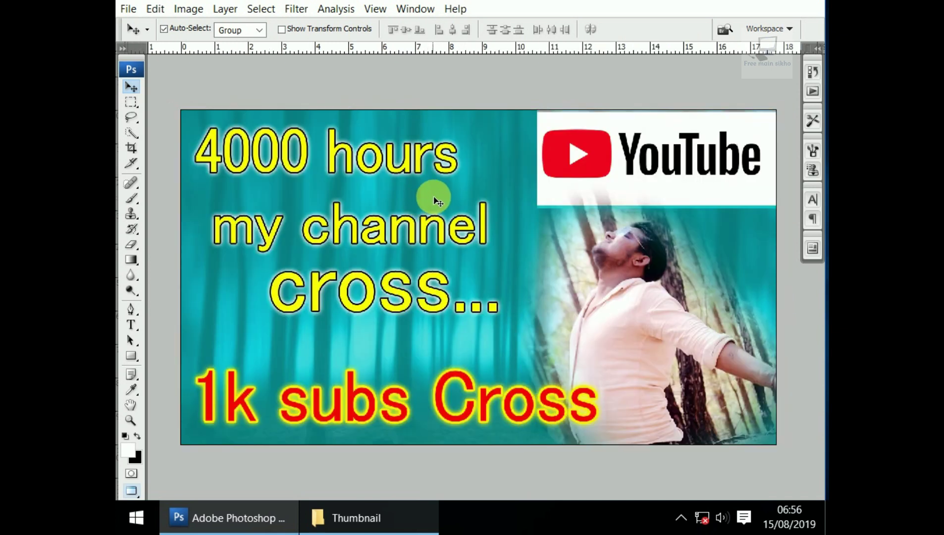
# Step: Close the thumbnail document, then minimize Photoshop and the Thumbnail folder window
pyautogui.hotkey('ctrl', 'w')
pyautogui.click(461, 196)
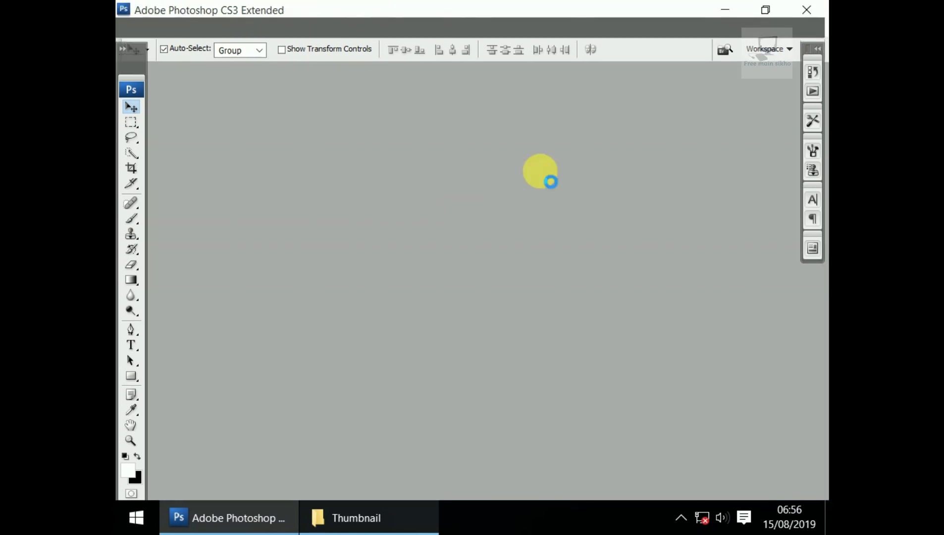
pyautogui.click(739, 8)
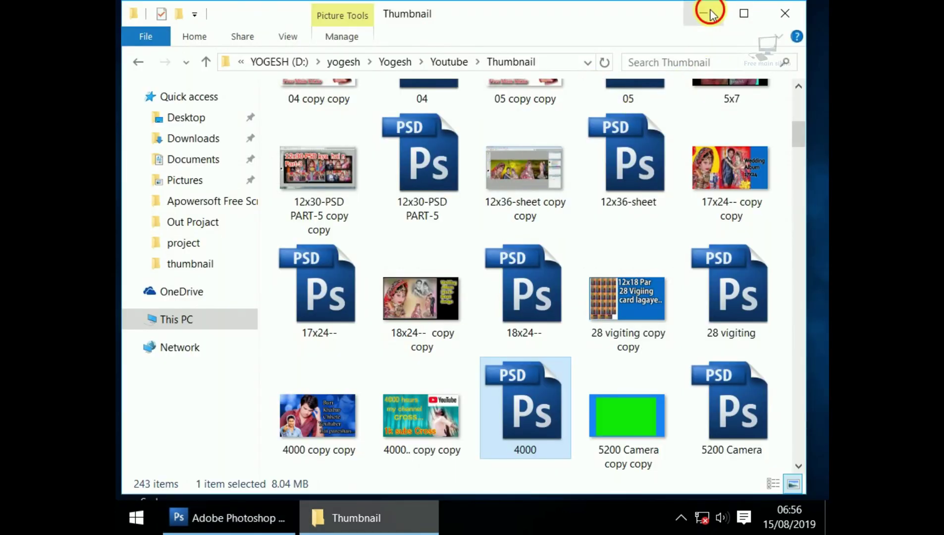
pyautogui.click(703, 13)
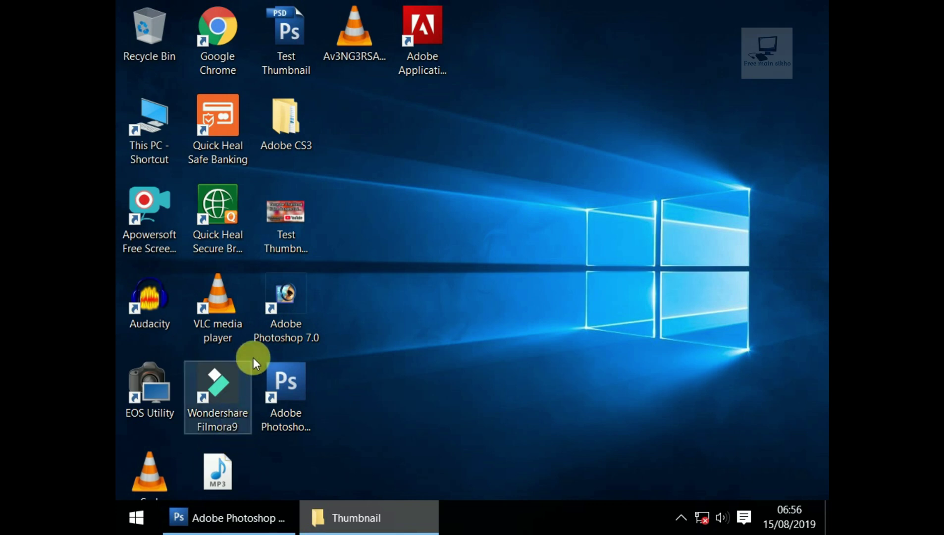
pyautogui.rightClick(293, 214)
pyautogui.click(654, 260)
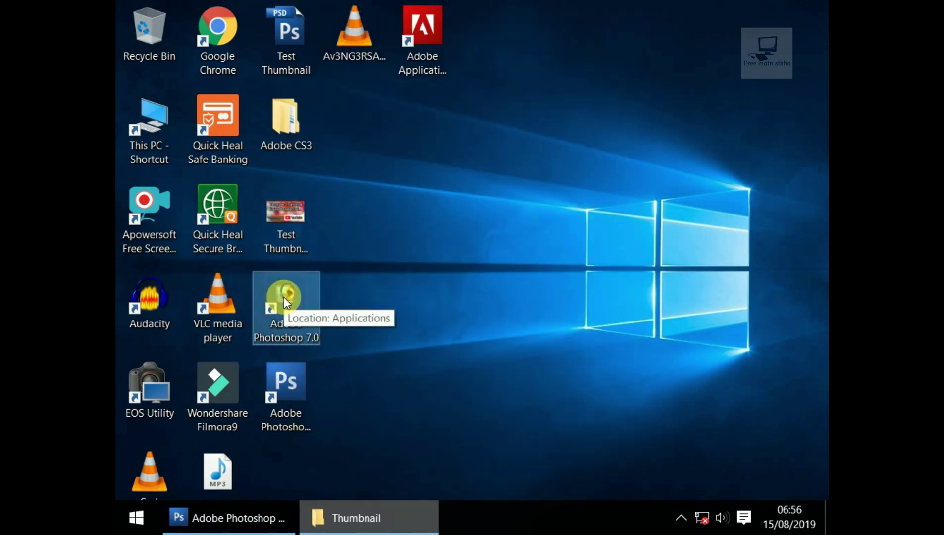
pyautogui.click(285, 218)
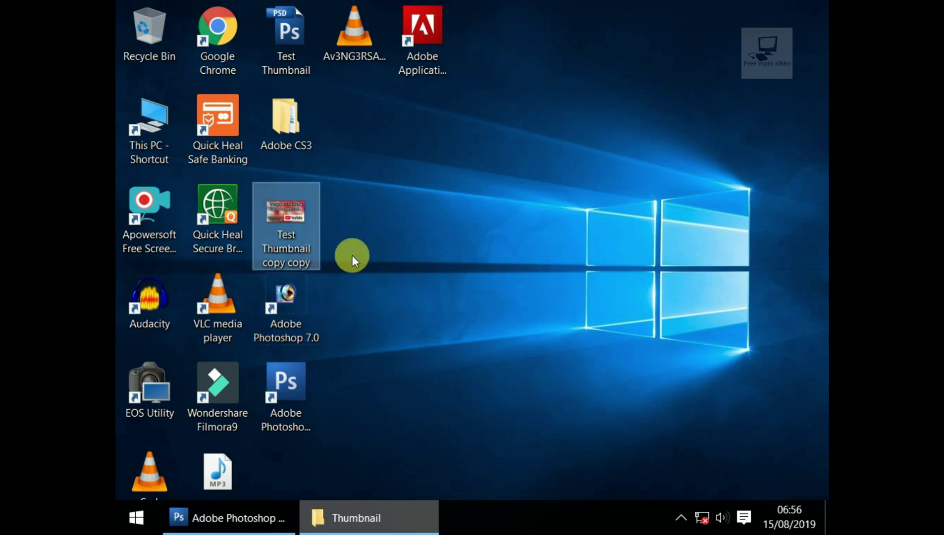
pyautogui.click(398, 252)
pyautogui.click(299, 56)
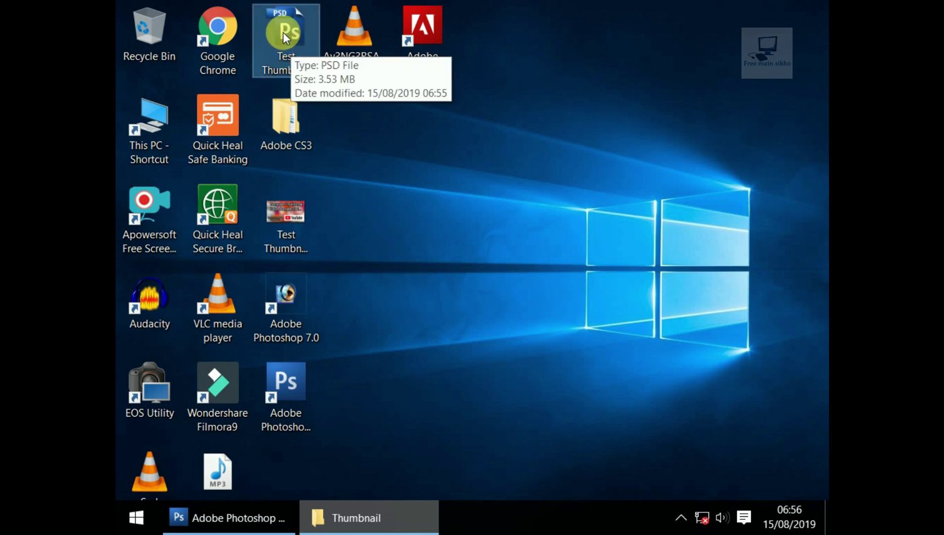
pyautogui.click(291, 216)
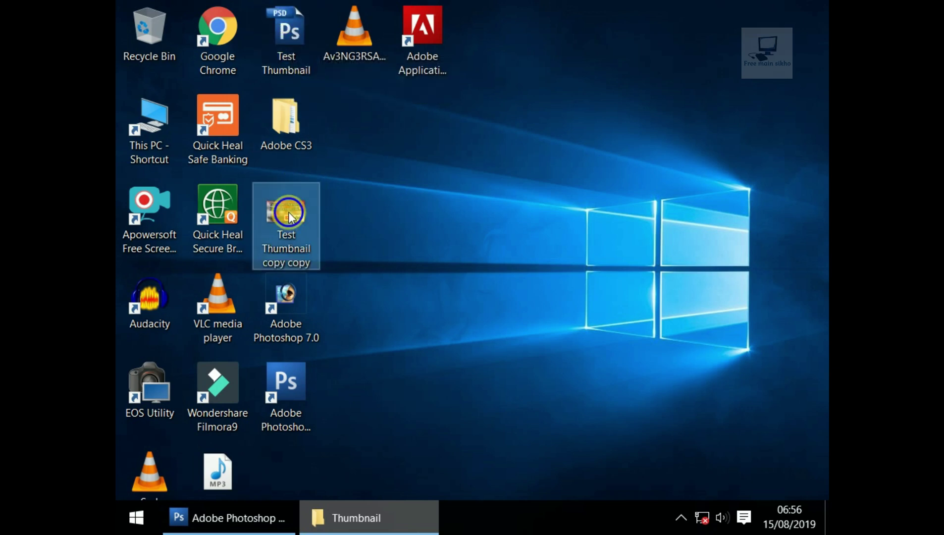
pyautogui.rightClick(289, 217)
pyautogui.click(361, 29)
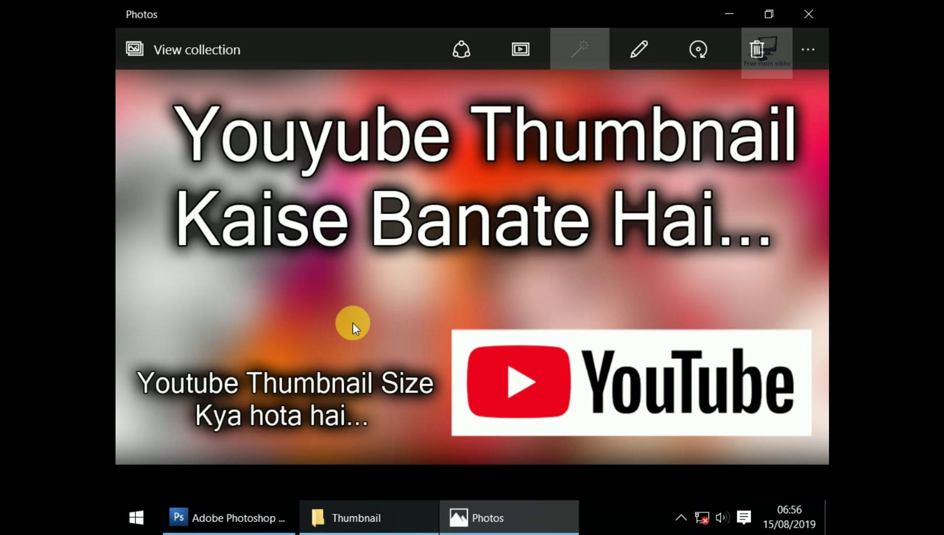
pyautogui.click(817, 9)
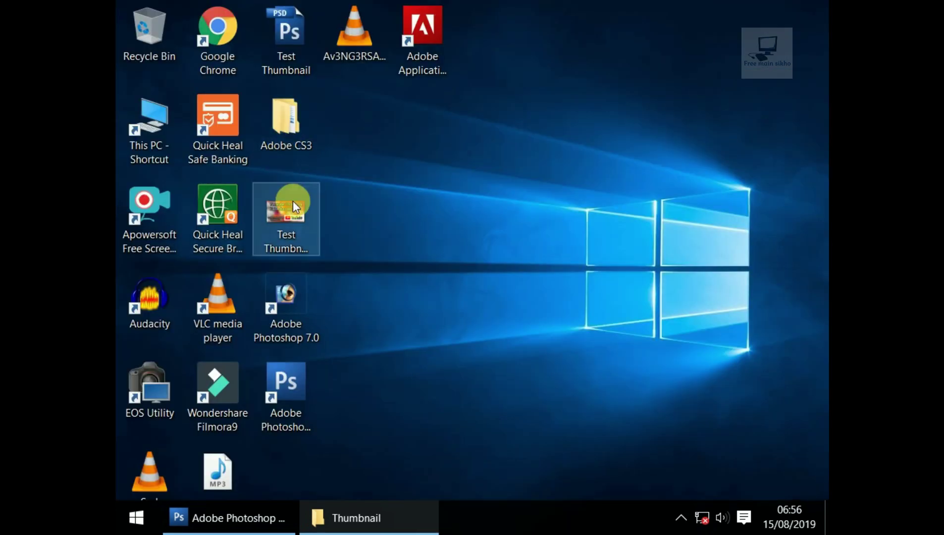
pyautogui.rightClick(293, 200)
pyautogui.click(359, 483)
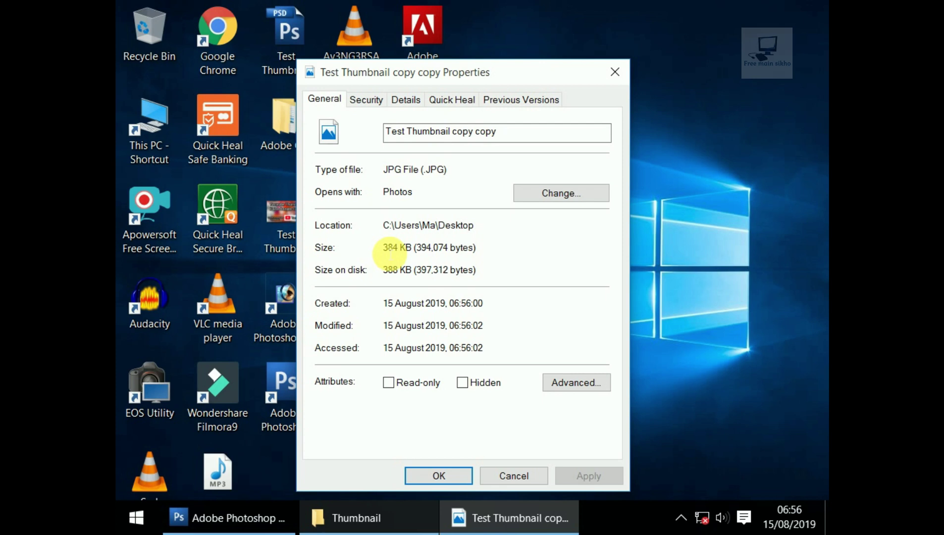
pyautogui.moveTo(389, 248); pyautogui.dragTo(478, 249)
pyautogui.moveTo(388, 248); pyautogui.dragTo(394, 248)
pyautogui.click(615, 72)
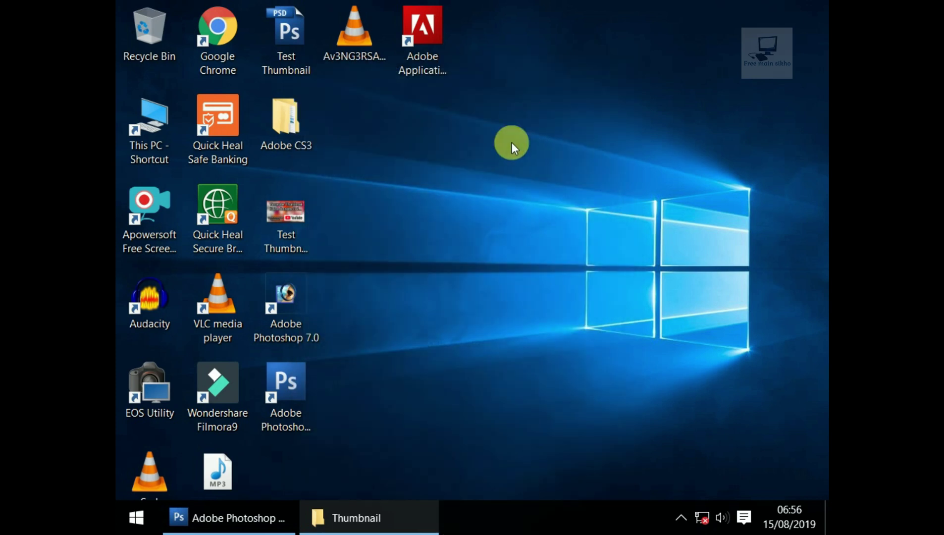